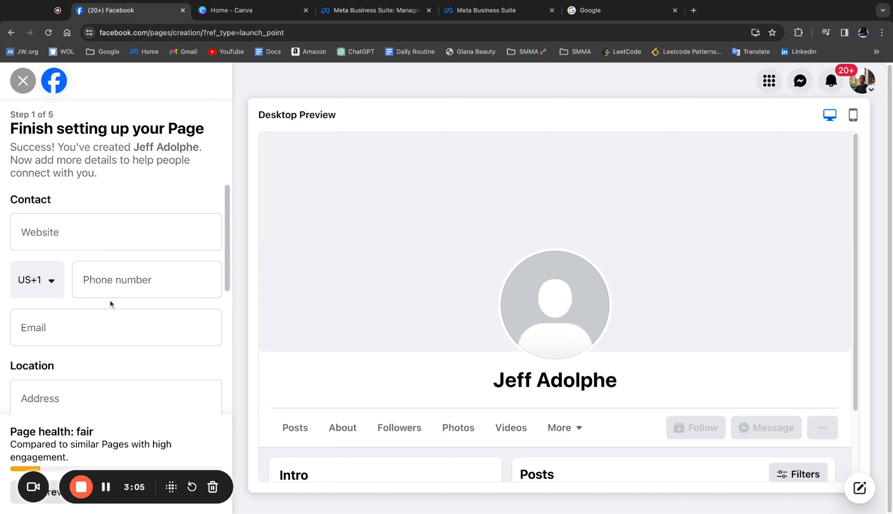
- Proceed past the contact, location and hours details of the Page setup without filling them in
scroll(112, 313, down, 3)
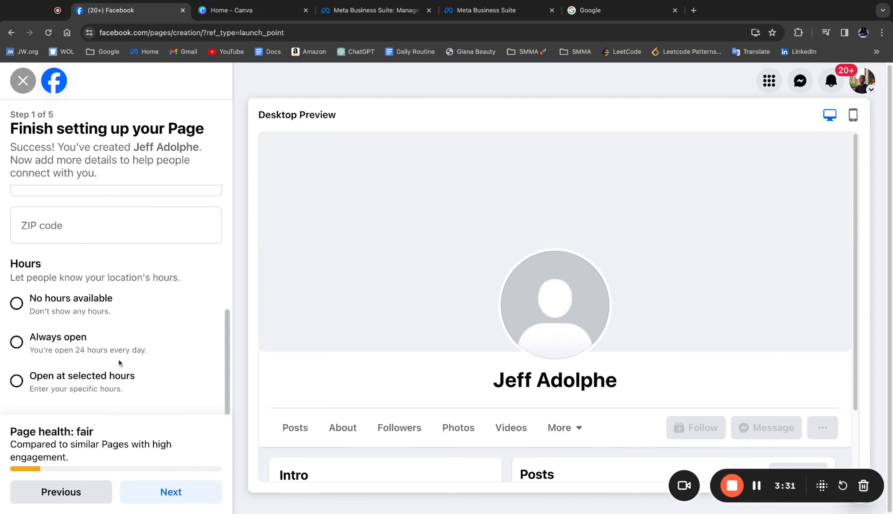
click(156, 495)
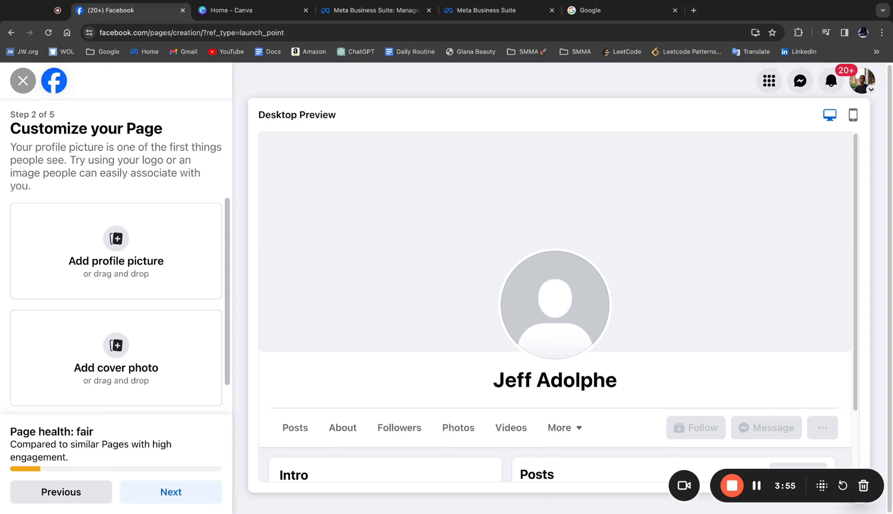
- Examine the action button options offered for the Page, from supporting and contacting to group or app links
scroll(124, 257, down, 1)
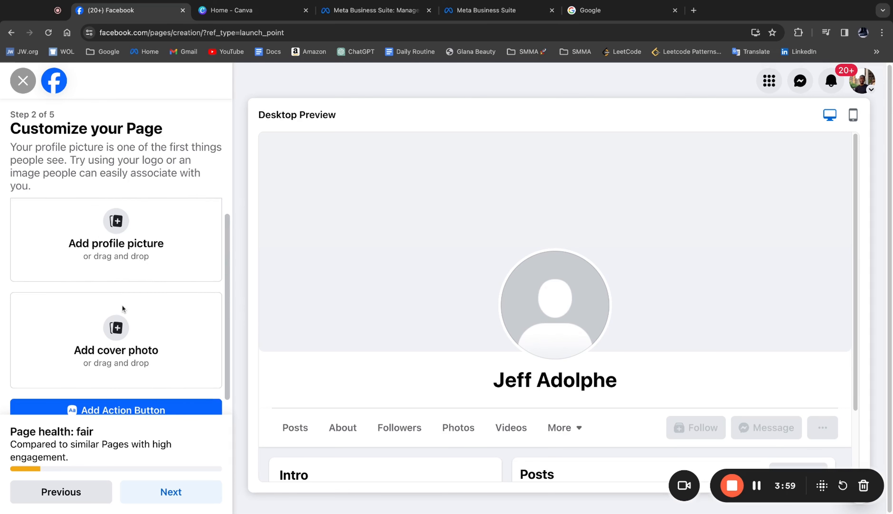
scroll(106, 396, down, 1)
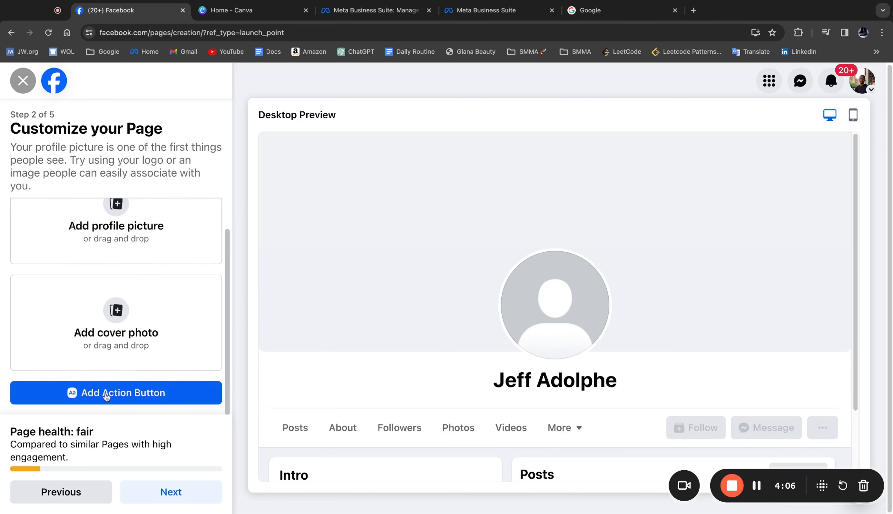
click(106, 396)
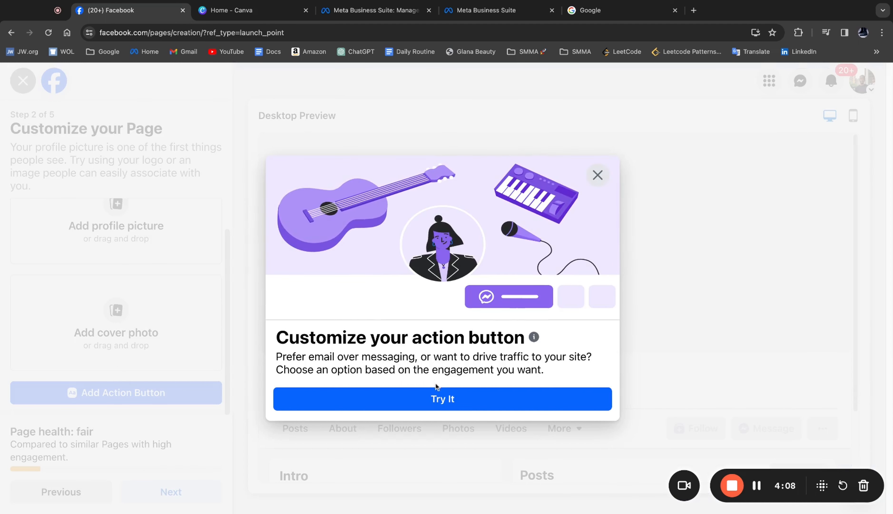
click(440, 398)
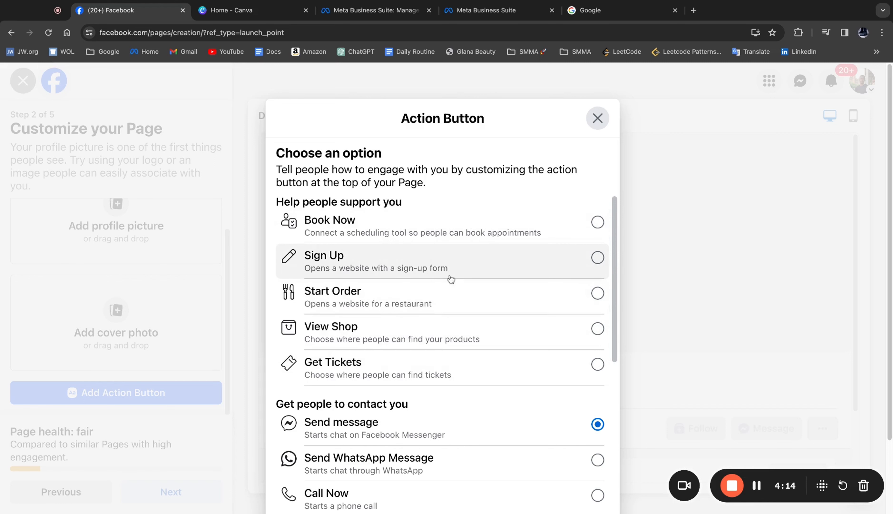
scroll(454, 301, down, 2)
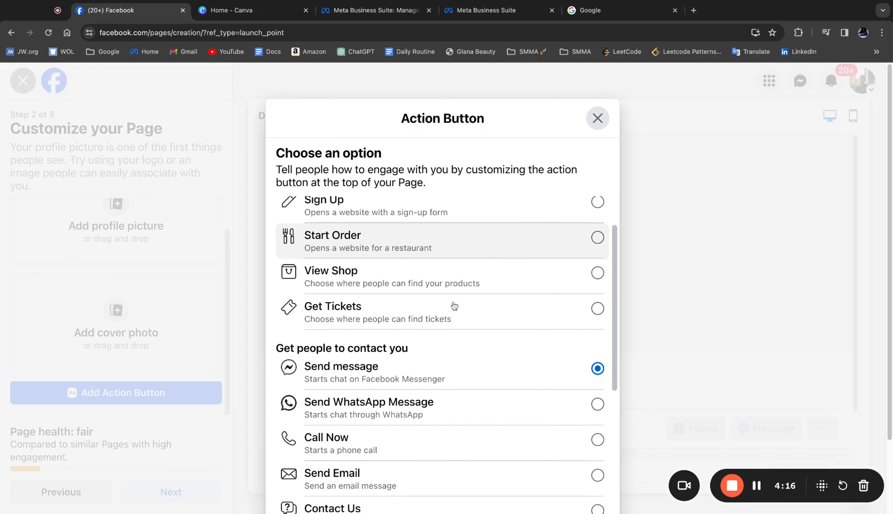
scroll(454, 305, down, 2)
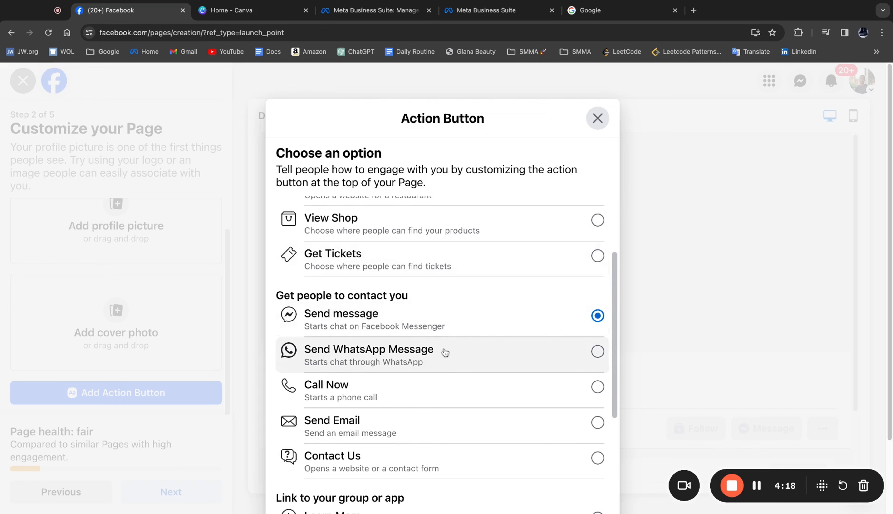
scroll(445, 352, down, 3)
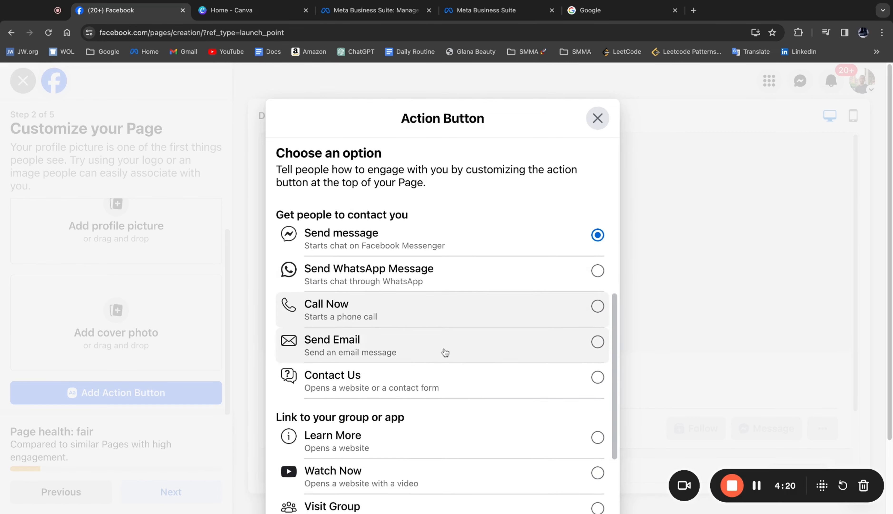
scroll(445, 352, down, 4)
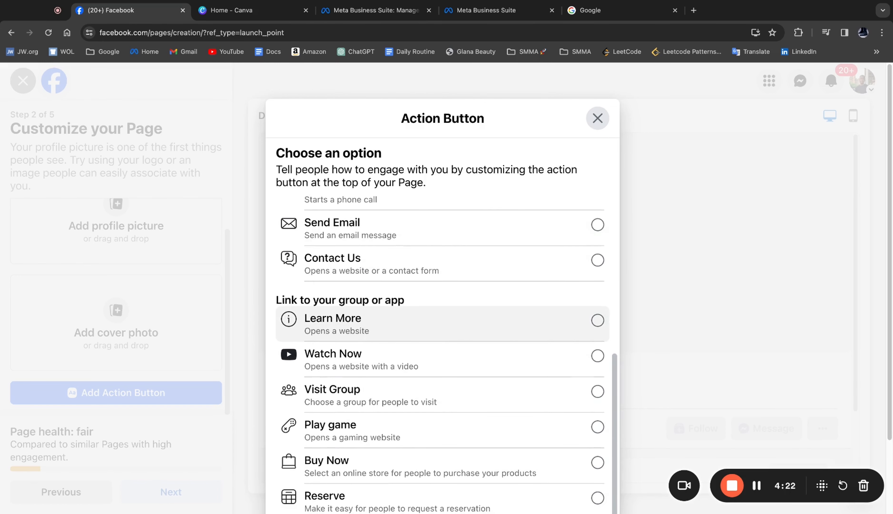
scroll(445, 355, up, 4)
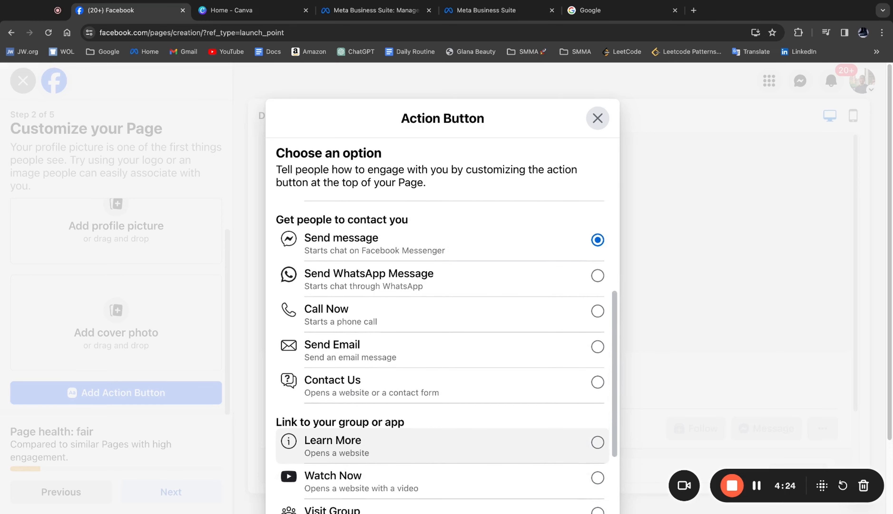
scroll(457, 307, up, 6)
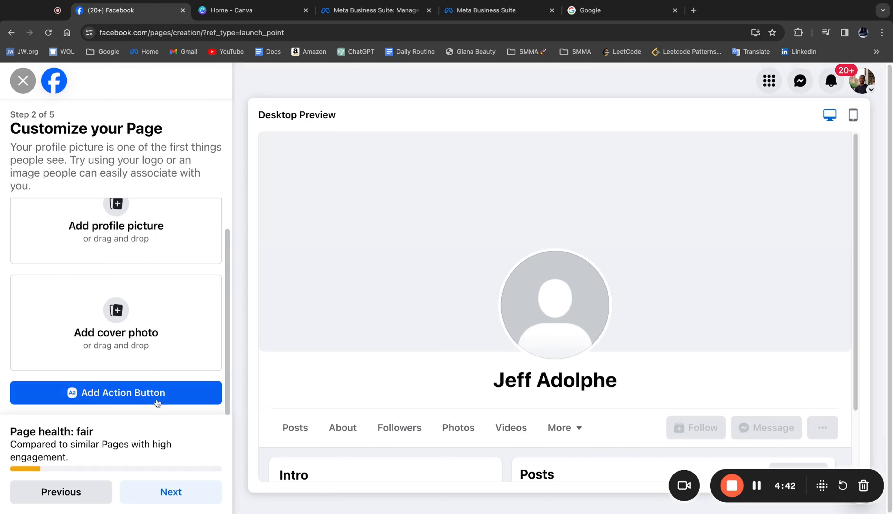
- Continue to the WhatsApp connection stage without adding a profile picture or cover photo
click(170, 492)
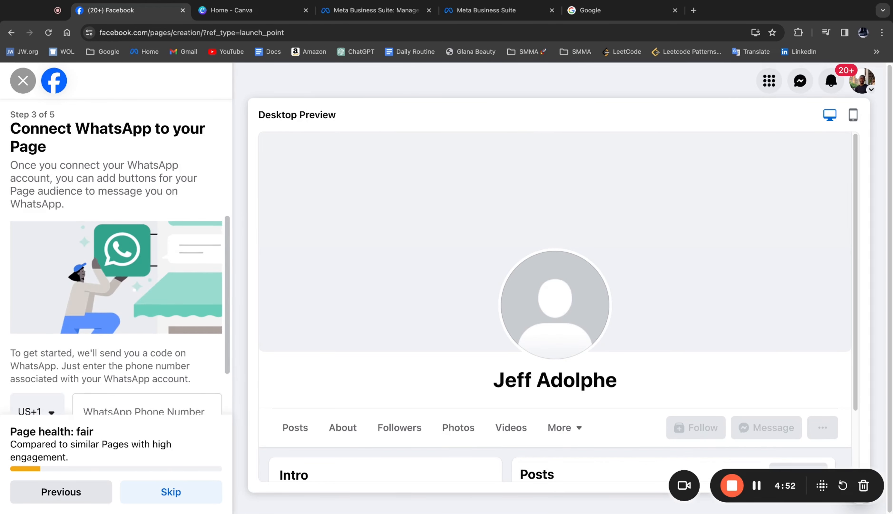
scroll(117, 315, down, 3)
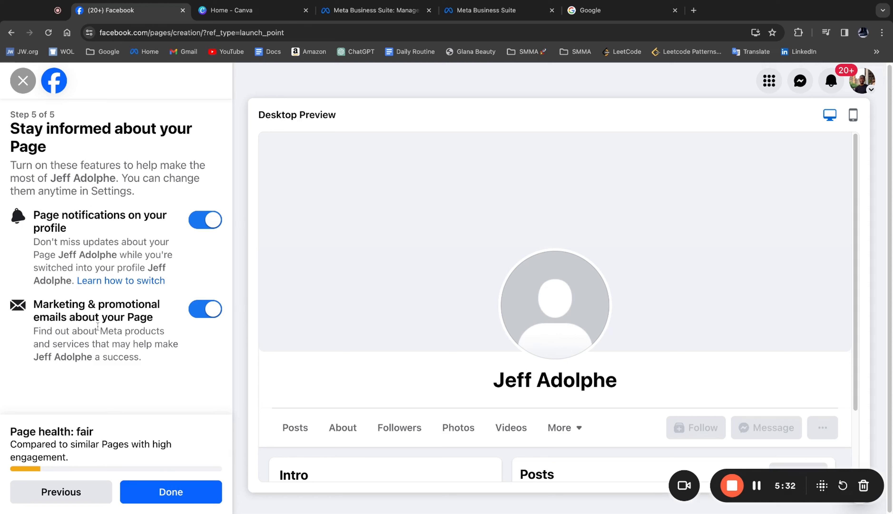
- Turn Page notifications and marketing and promotional emails off and back on
click(199, 230)
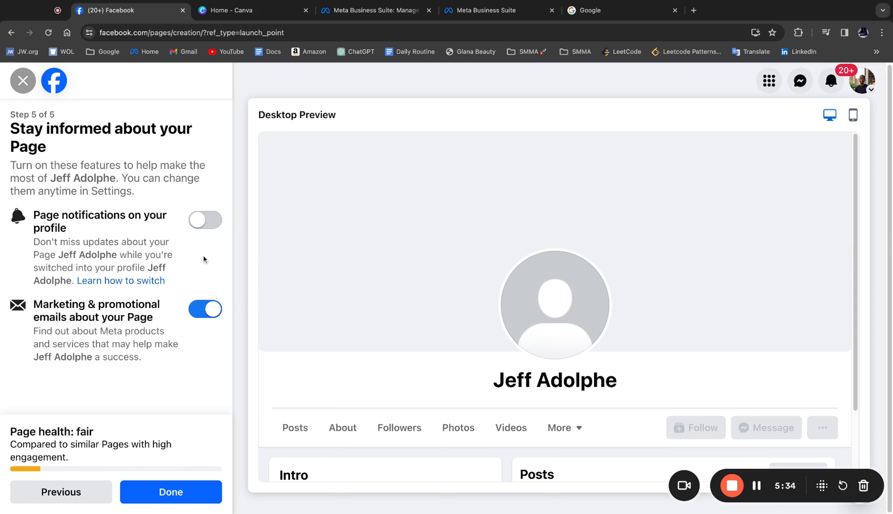
click(204, 307)
click(204, 306)
click(204, 223)
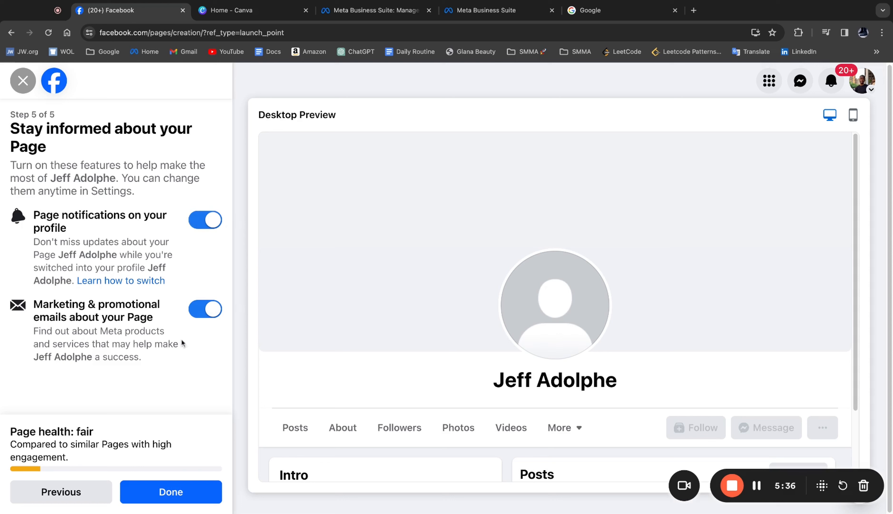
- Finish the Page setup and open the Page's About info from its edit options
click(170, 490)
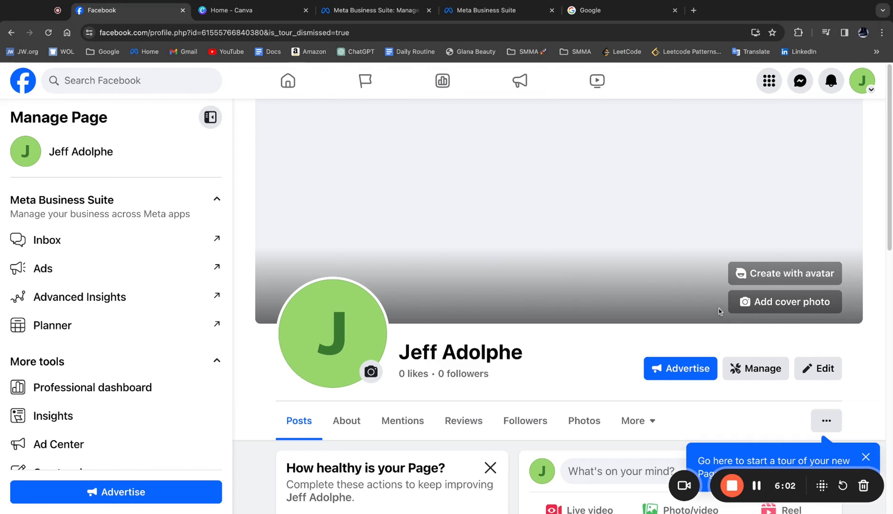
click(815, 370)
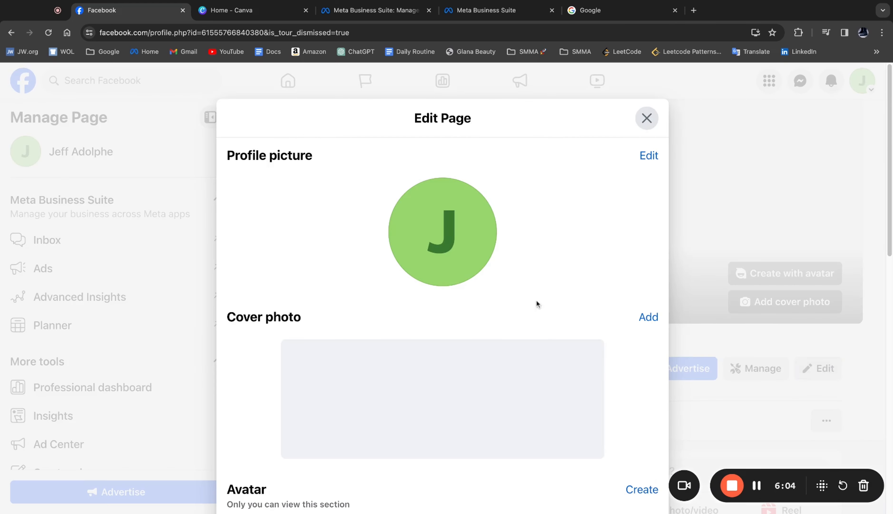
scroll(533, 291, down, 5)
scroll(532, 282, down, 10)
click(461, 453)
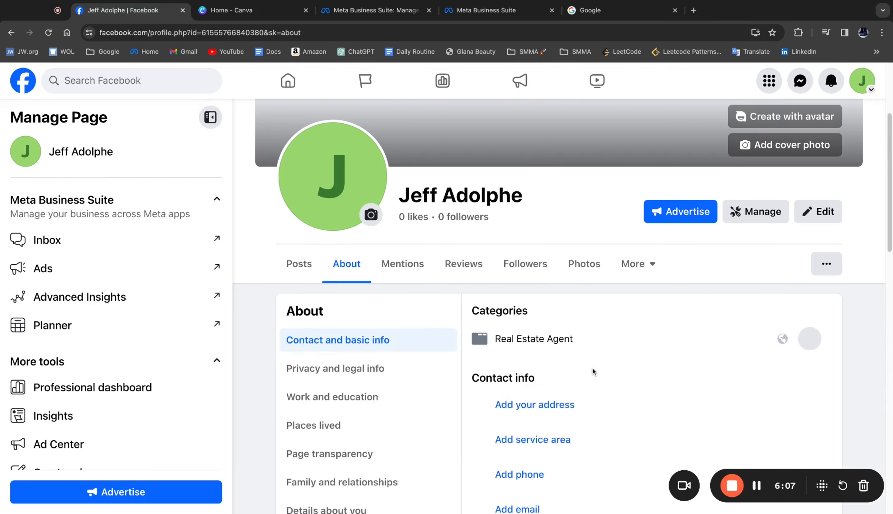
- Review the contact info, website and social links, and basic info fields available in the Page's About section
scroll(594, 371, down, 3)
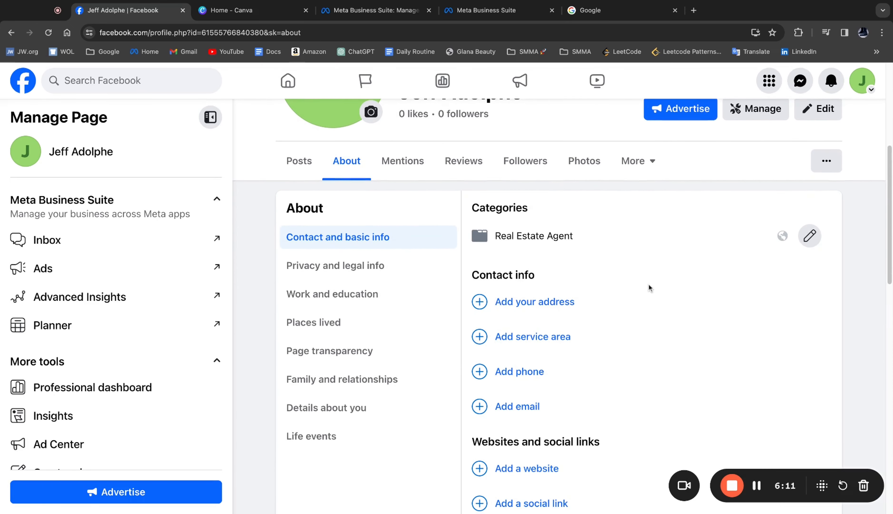
scroll(648, 289, down, 2)
scroll(649, 289, down, 6)
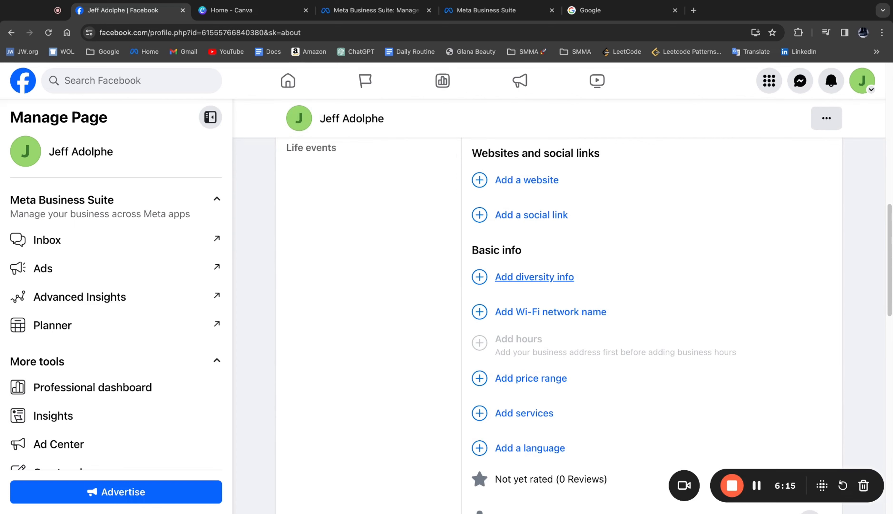
scroll(534, 277, down, 8)
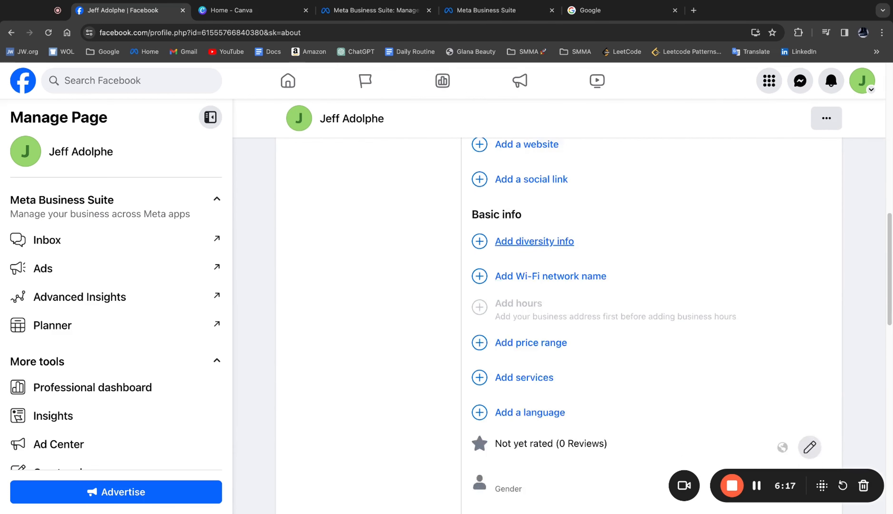
scroll(559, 325, up, 13)
scroll(559, 299, up, 7)
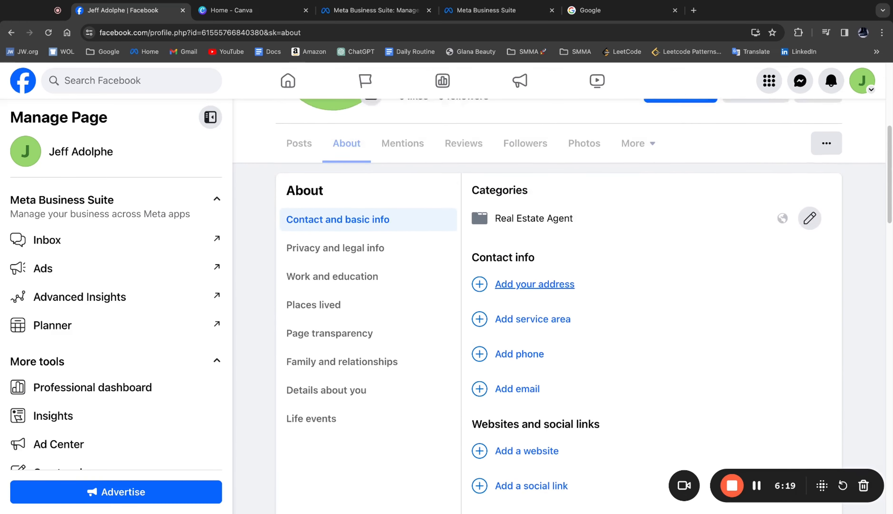
scroll(688, 426, up, 3)
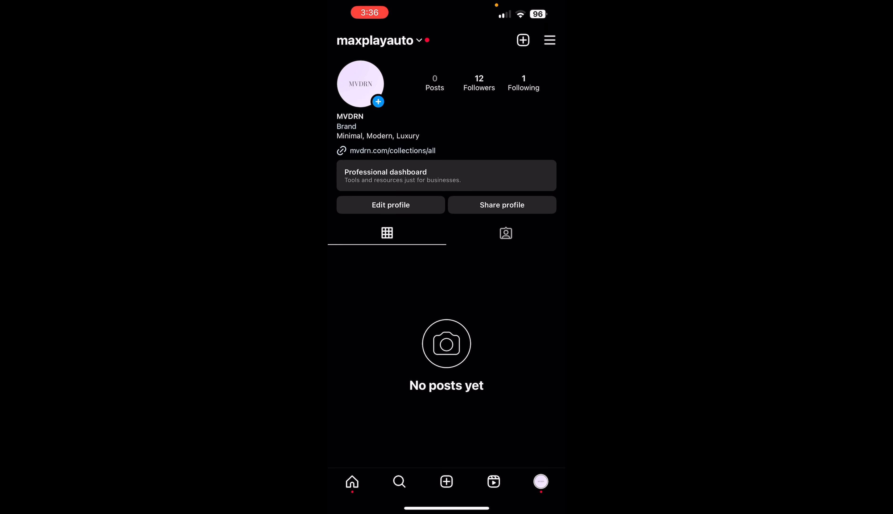
- In the Instagram app, open the connected Page options from the profile editing settings and dismiss the connection prompt
click(391, 204)
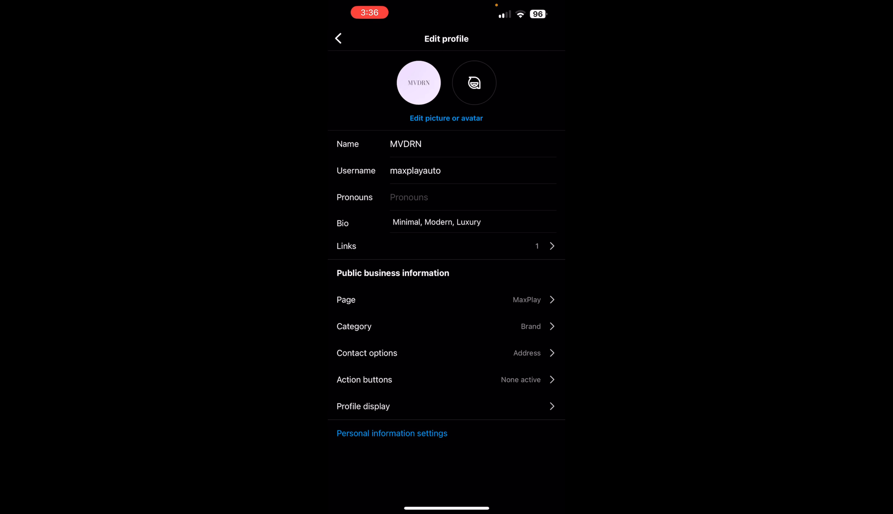
click(527, 300)
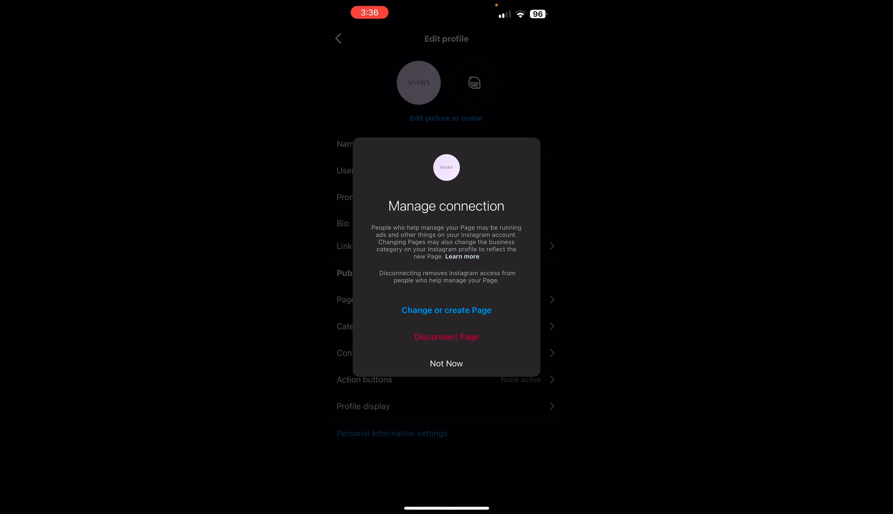
click(447, 363)
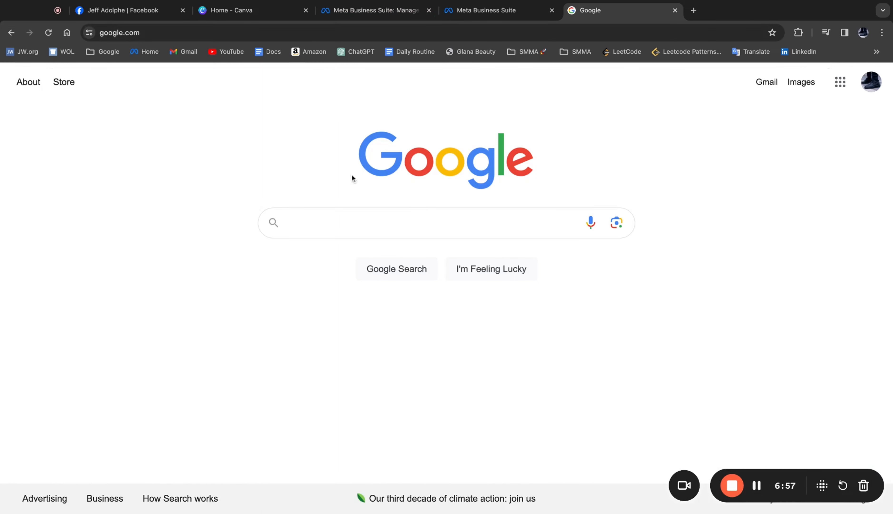
- Search Google for "facebook business manager" and look over the results for the Business Manager site
click(393, 224)
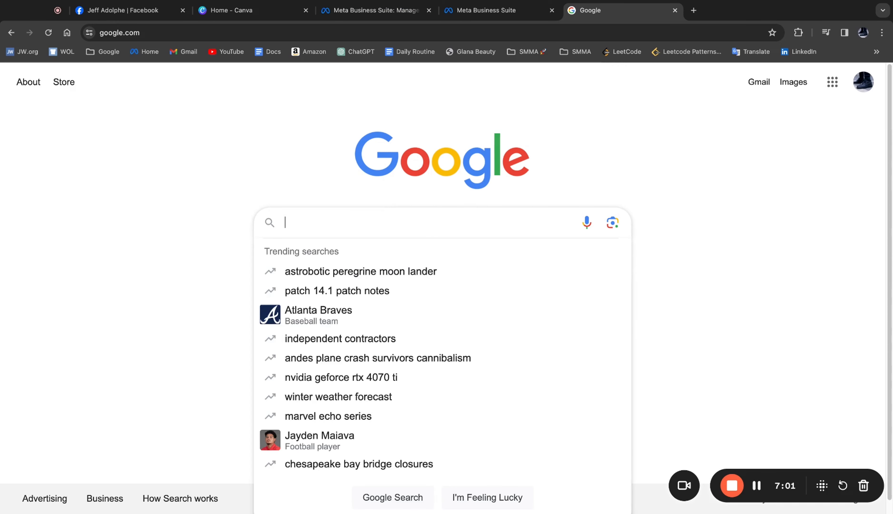
text(face)
text(book business ma)
text(nager)
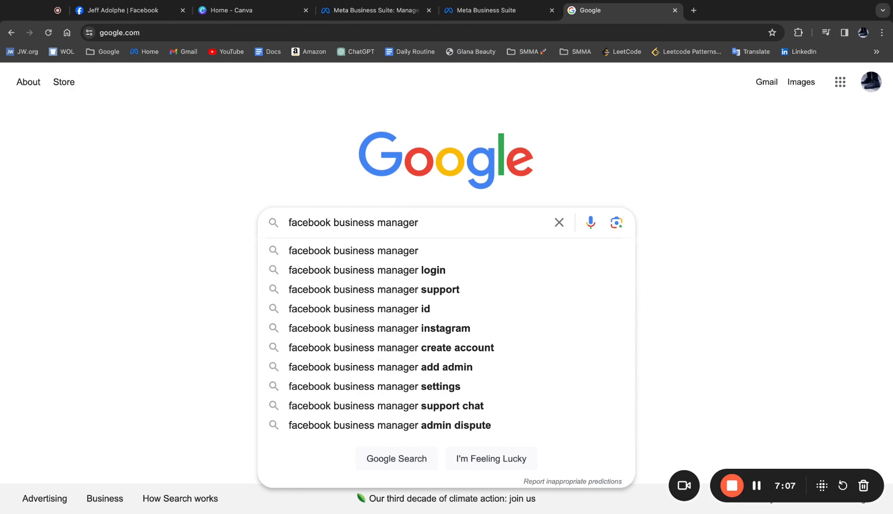
key(Return)
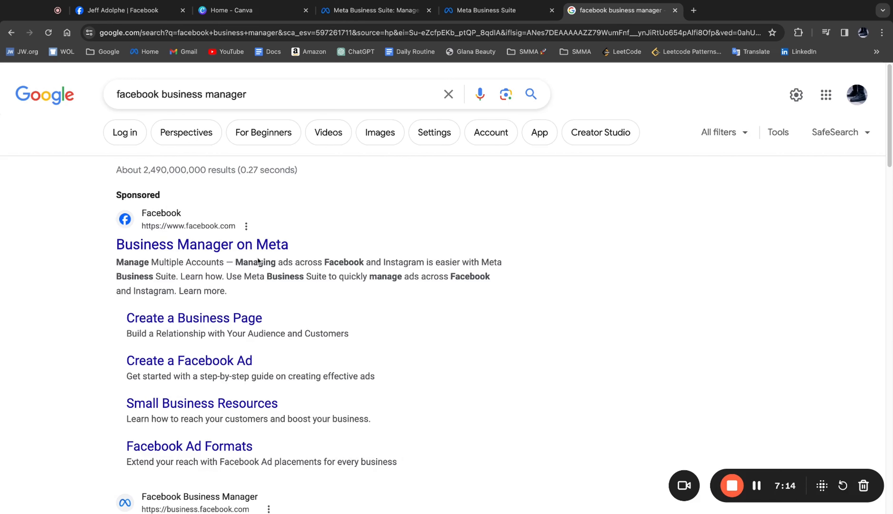
scroll(258, 261, down, 5)
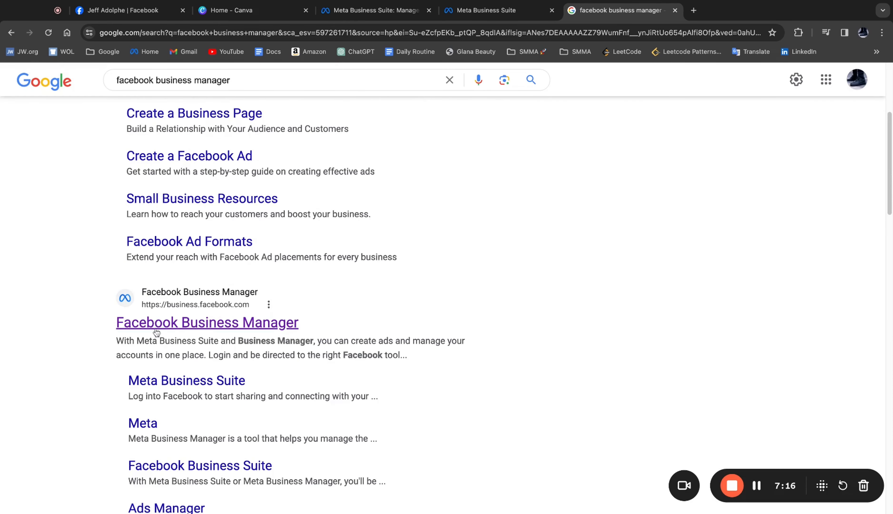
scroll(280, 304, up, 5)
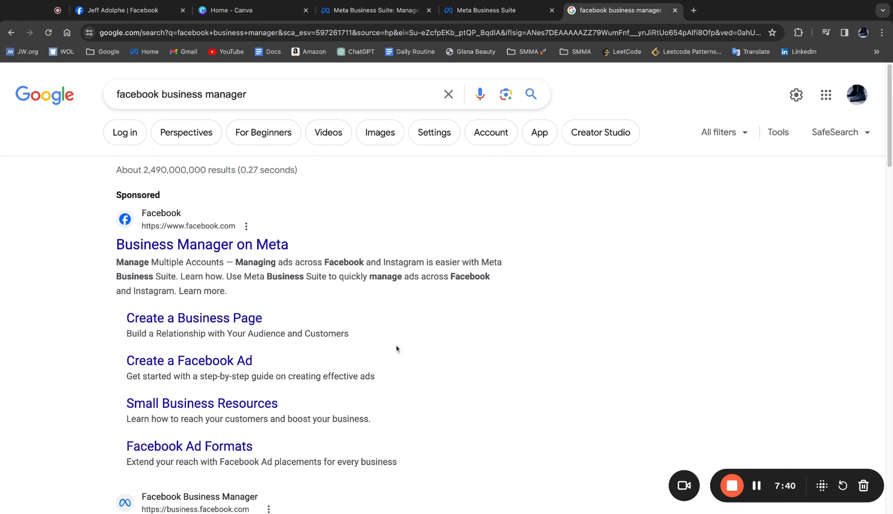
scroll(350, 331, down, 1)
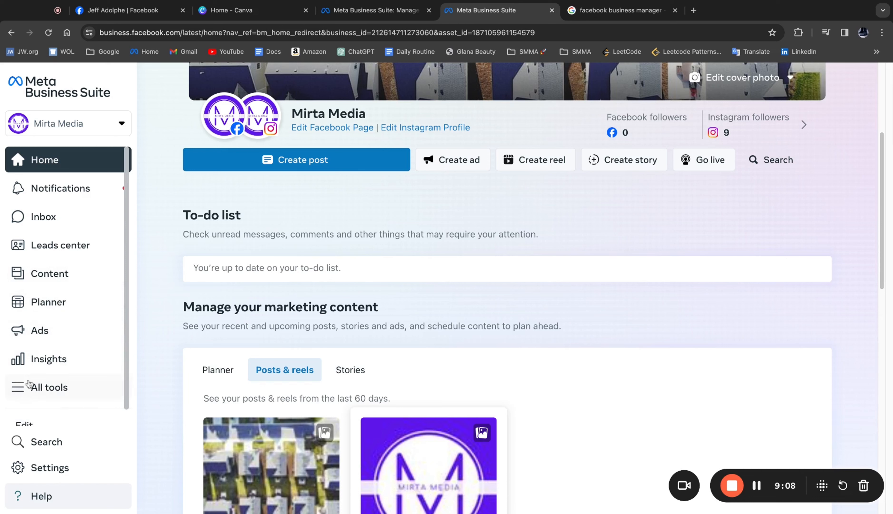
- Open Lead Ads Forms among the Meta Business Suite tools and start creating a lead form
click(88, 382)
key(Escape)
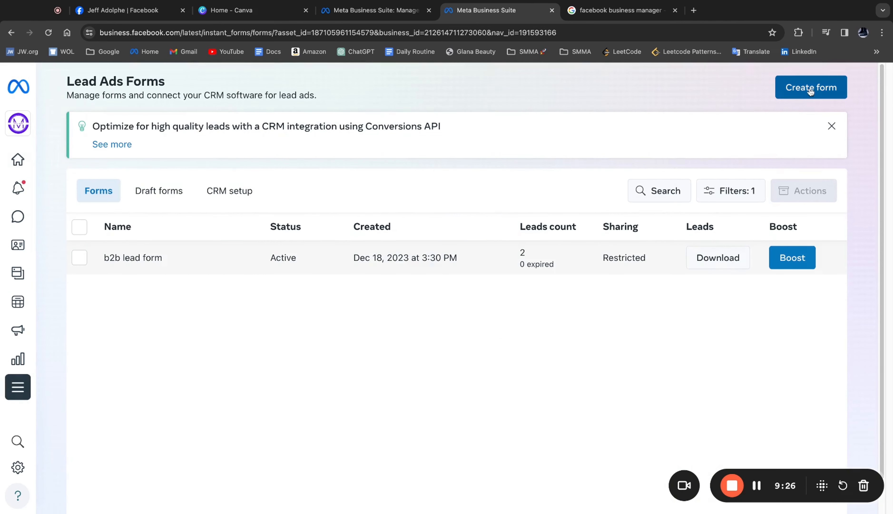
click(809, 90)
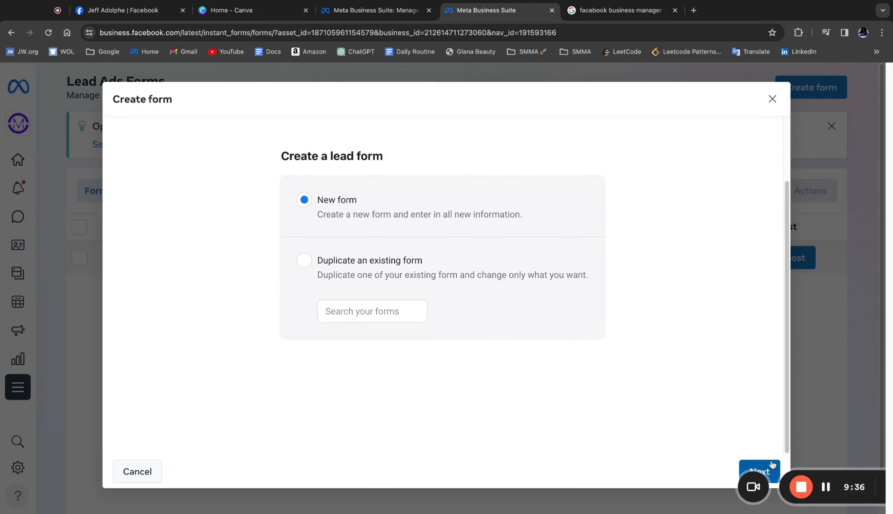
- Start a new blank lead form and name it "Test Form"
click(758, 470)
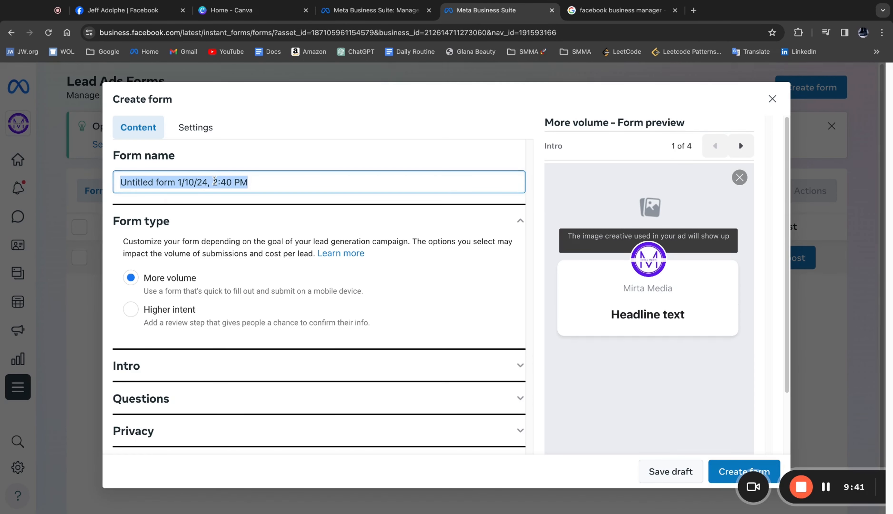
text(Test)
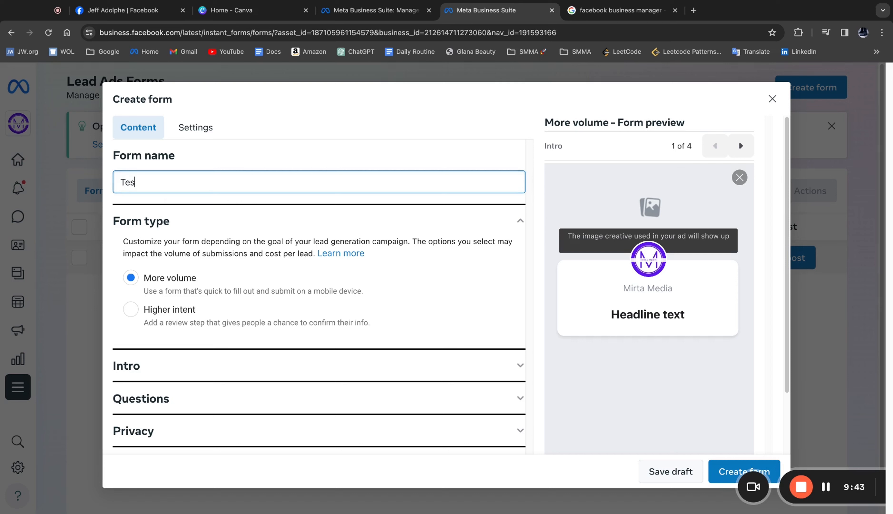
text(Form)
- Set the form intro's background image to use the image from the ad
click(237, 366)
scroll(323, 295, down, 1)
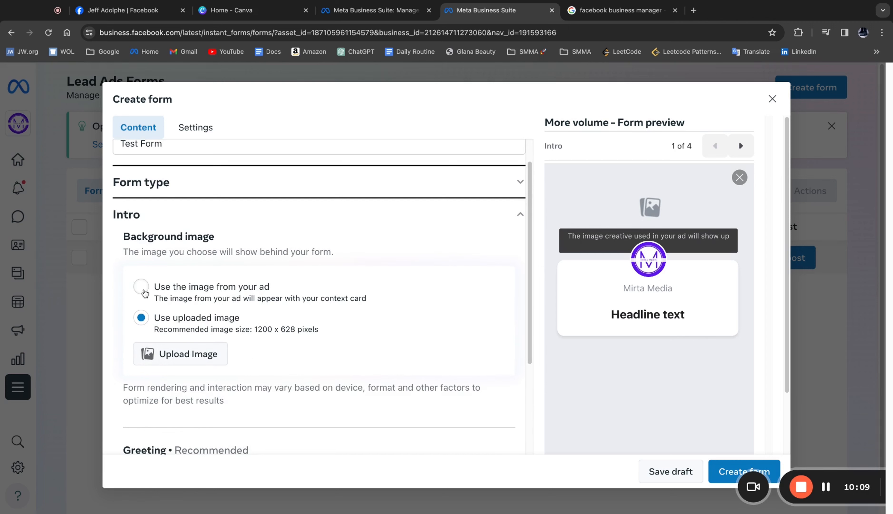
click(141, 288)
- Fill in the intro greeting with the headline "Greetings" and the paragraph text "description"
scroll(273, 311, down, 4)
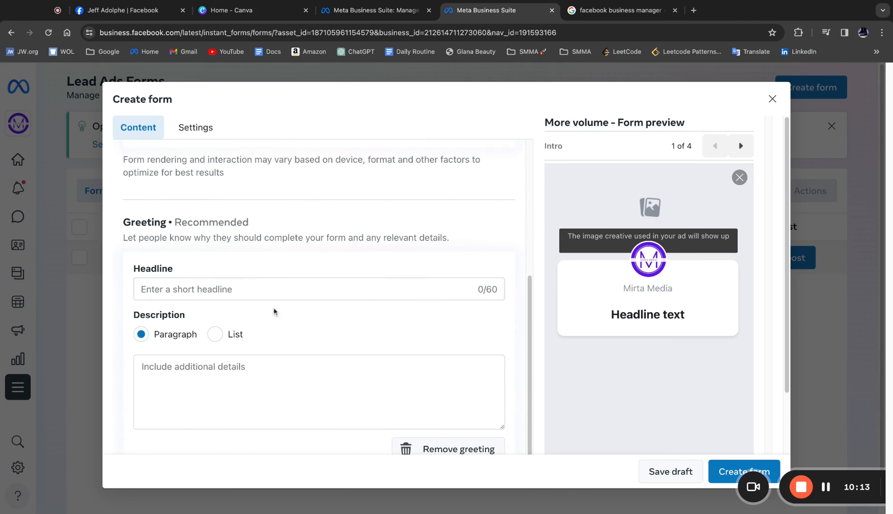
click(251, 288)
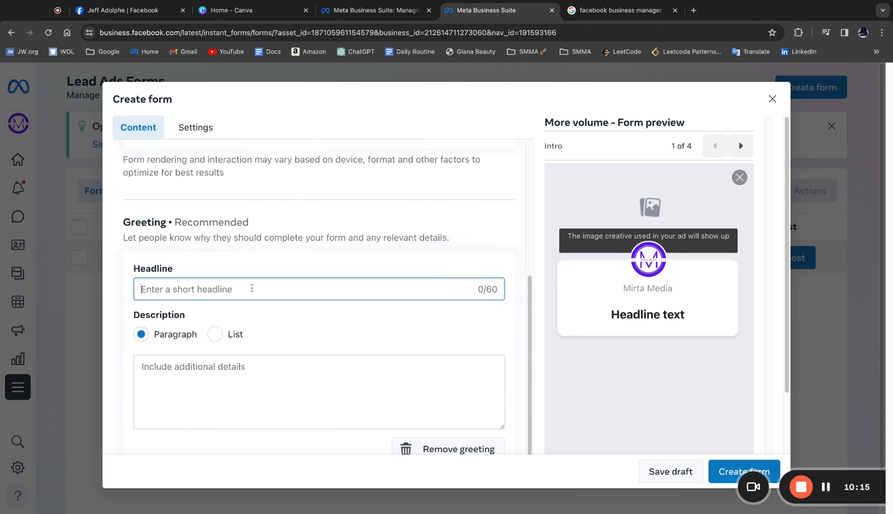
text(Greeting)
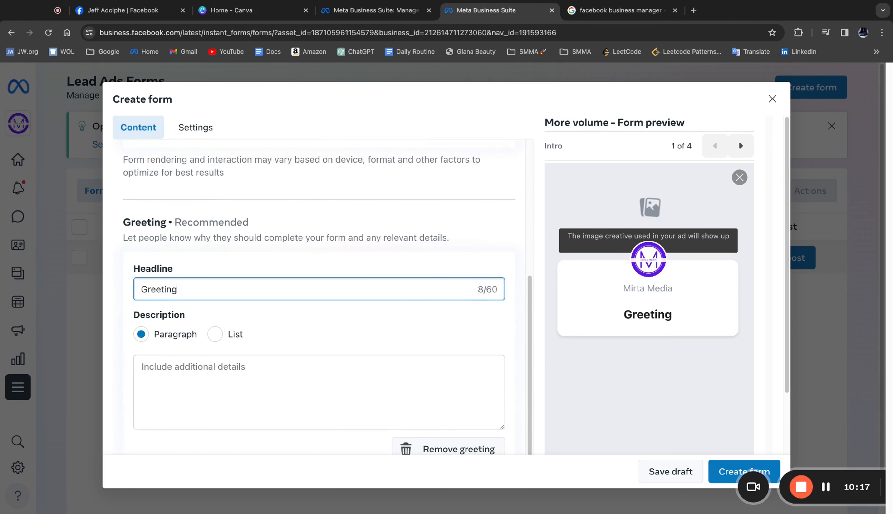
text(s)
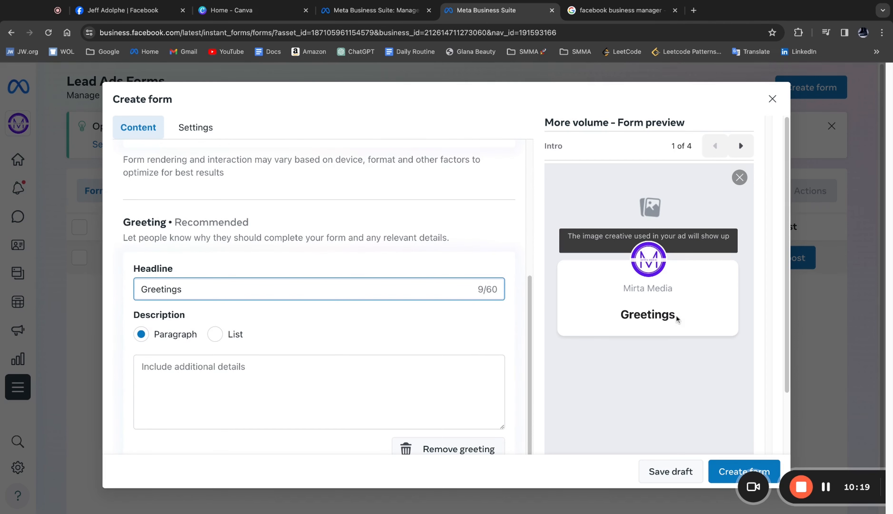
scroll(301, 284, down, 2)
click(224, 311)
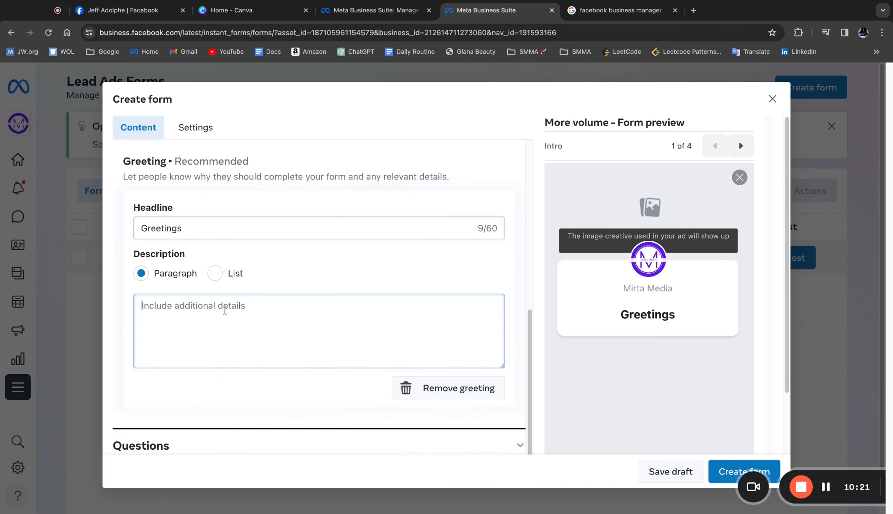
text(description)
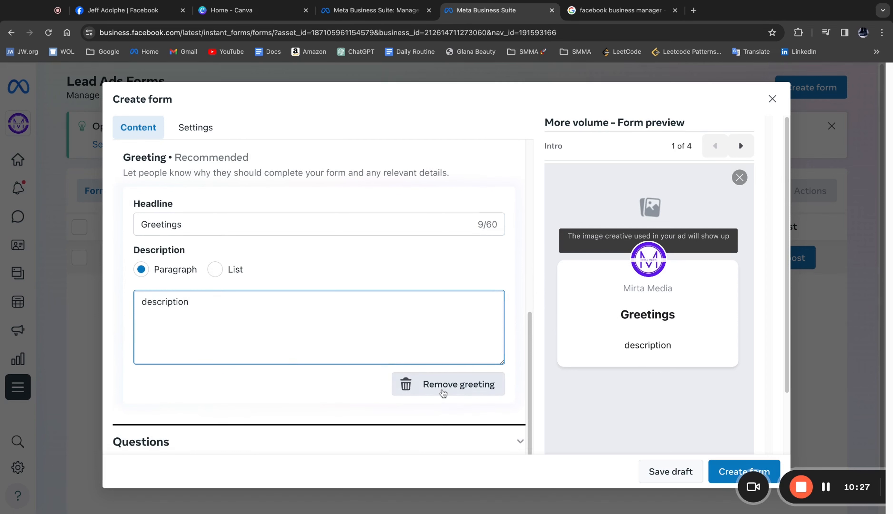
- Remove the greeting from the form's intro
click(443, 390)
scroll(248, 340, down, 2)
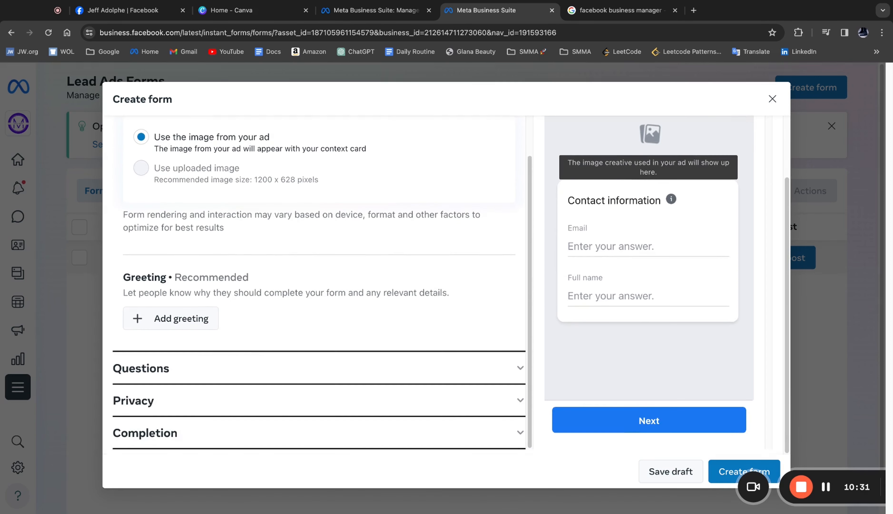
- Add the Phone number contact field to the form's prefill questions
click(251, 366)
scroll(270, 287, down, 4)
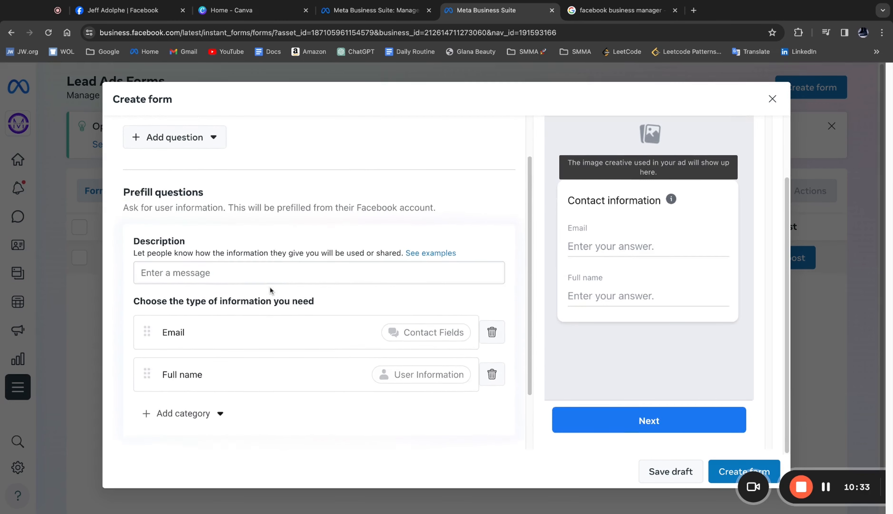
scroll(269, 286, down, 1)
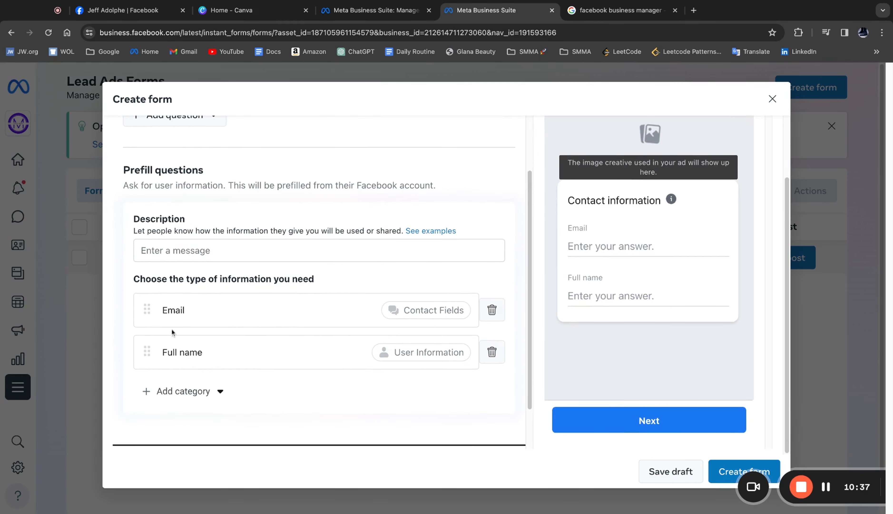
click(211, 389)
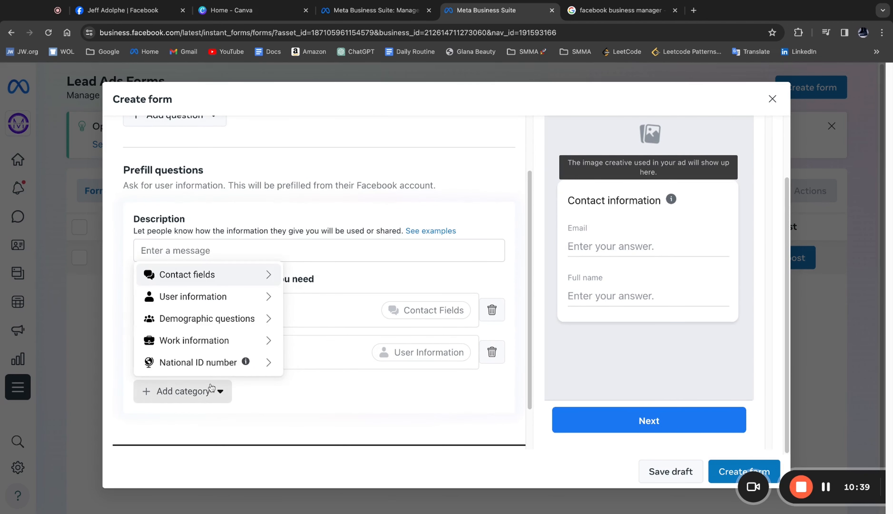
mouse_move(218, 280)
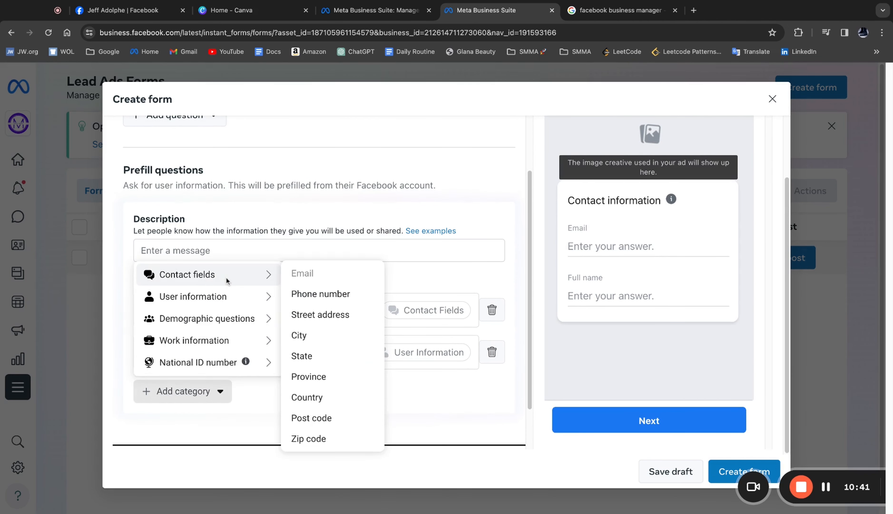
click(304, 297)
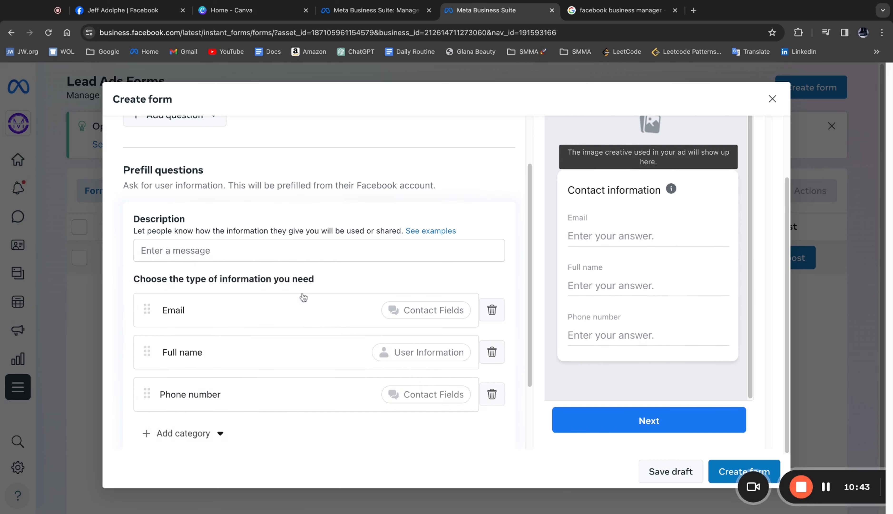
- Reorder the prefill questions so that Full name comes before Email
scroll(266, 306, up, 3)
scroll(266, 305, down, 3)
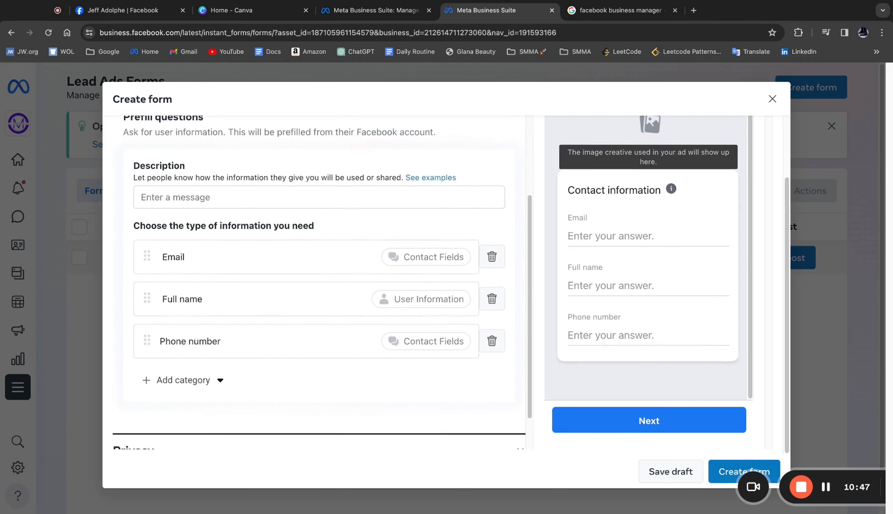
scroll(321, 281, up, 1)
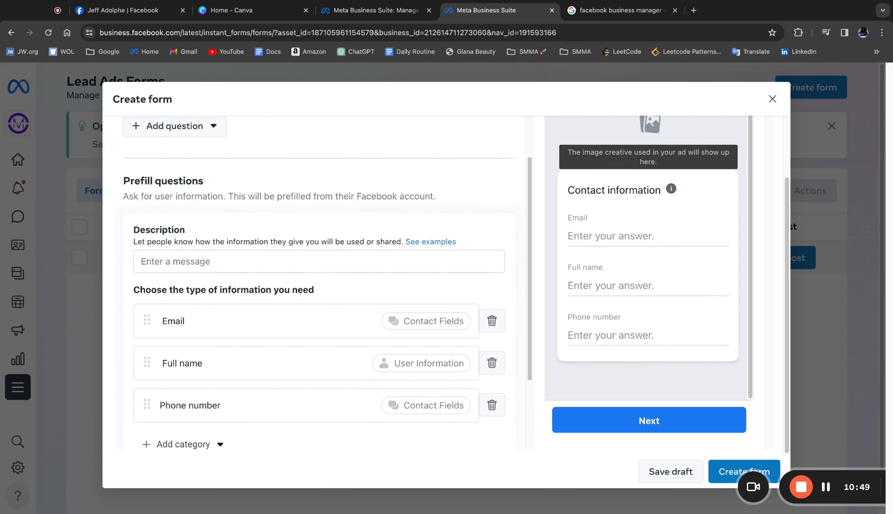
scroll(293, 264, down, 1)
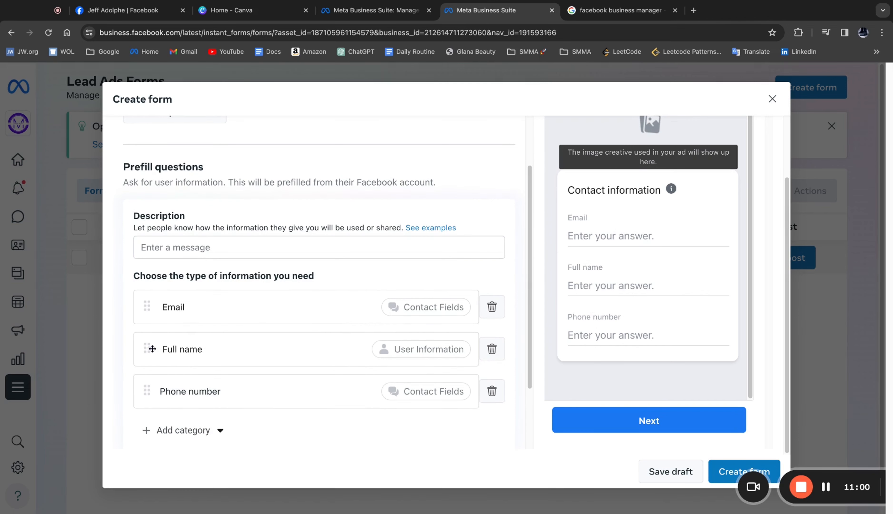
drag(148, 349, 152, 293)
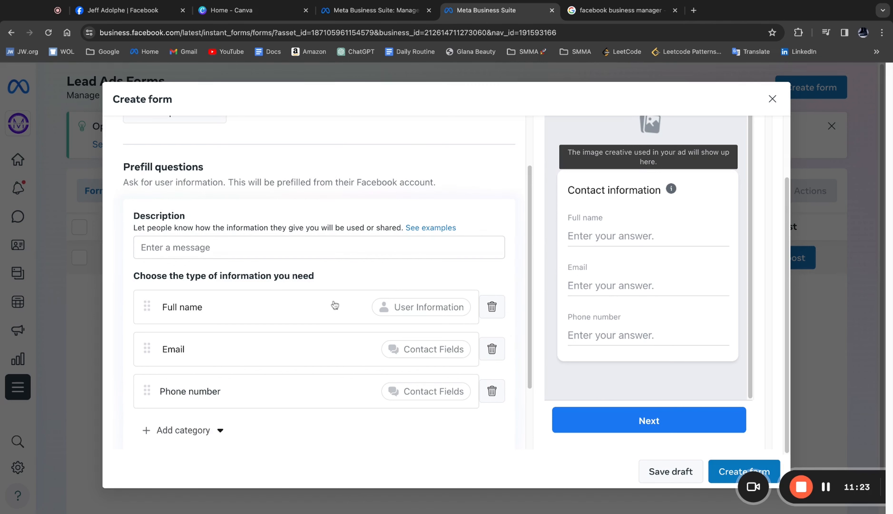
- Add a short-answer custom question reading "Best number to contact you at"
scroll(335, 305, down, 3)
scroll(335, 305, up, 6)
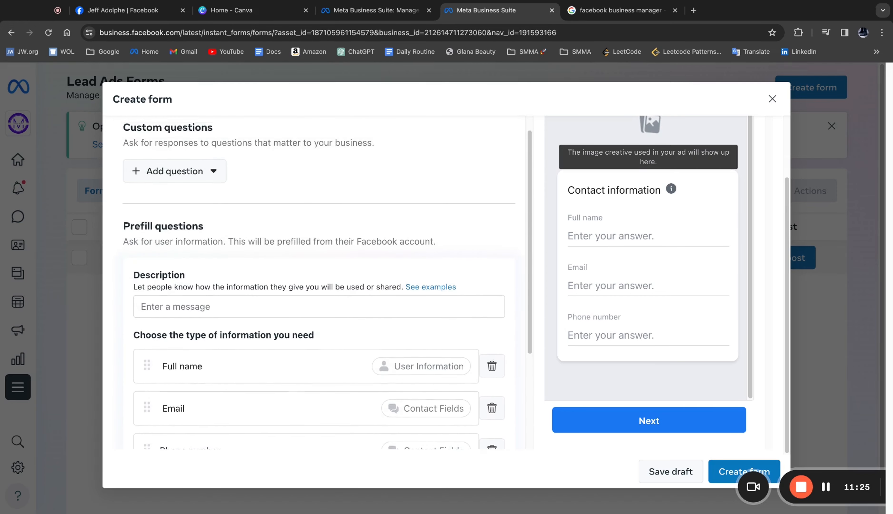
click(190, 208)
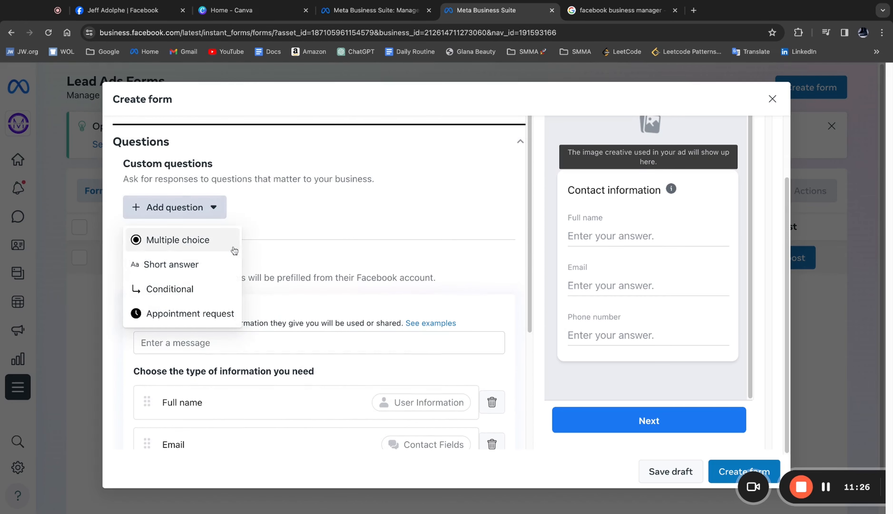
click(181, 261)
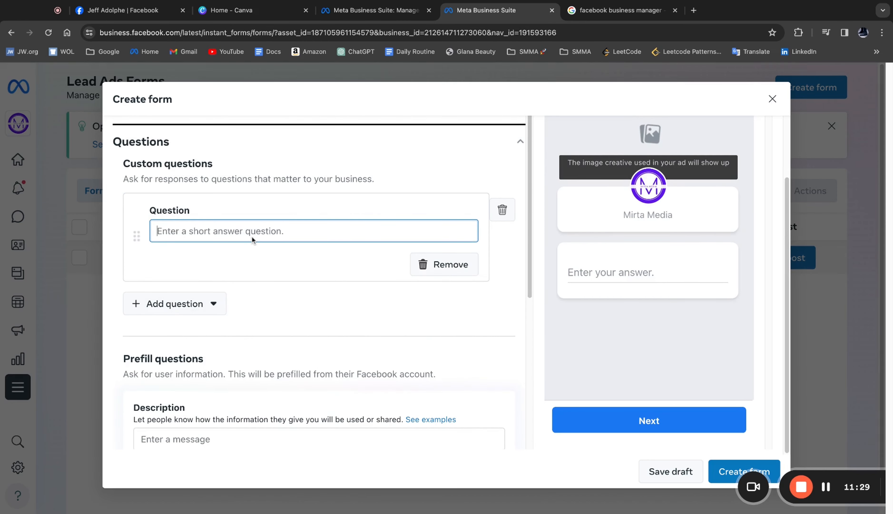
text(Best n)
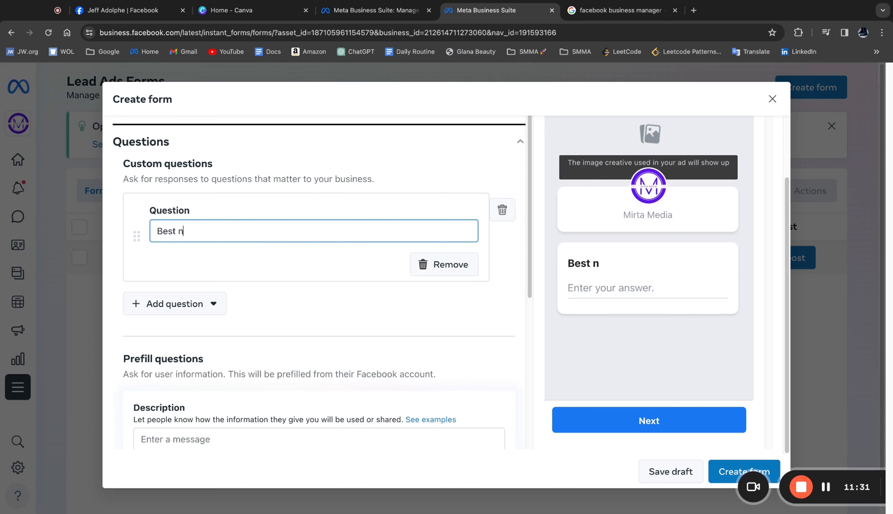
text(umber to cont)
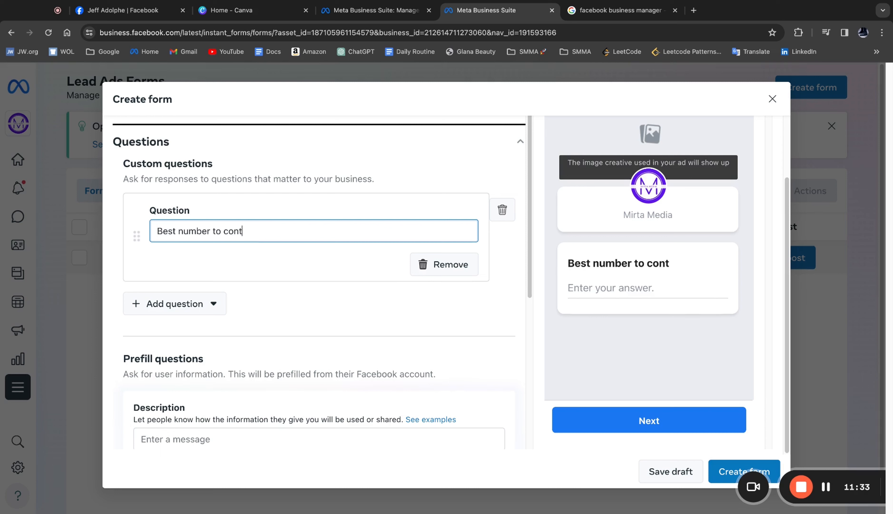
text(act you at)
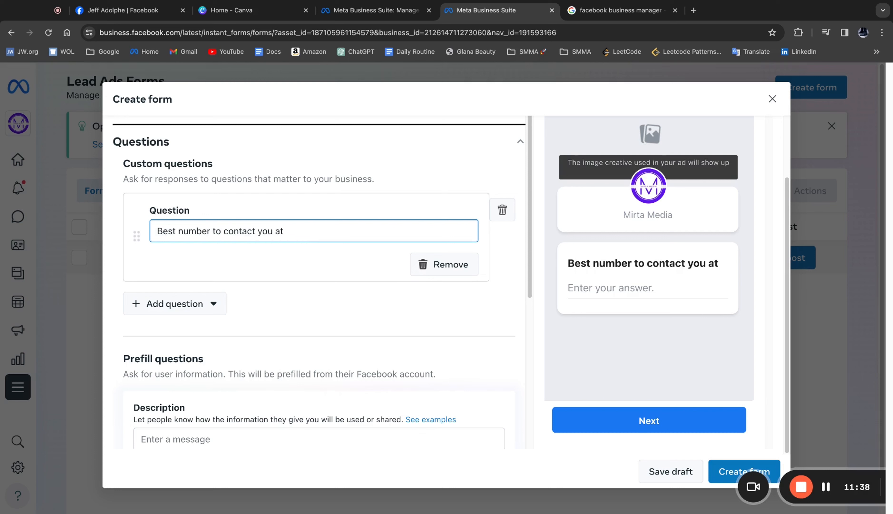
- Replace the word "number" with "#" in the short-answer question and delete that question from the form
double_click(187, 230)
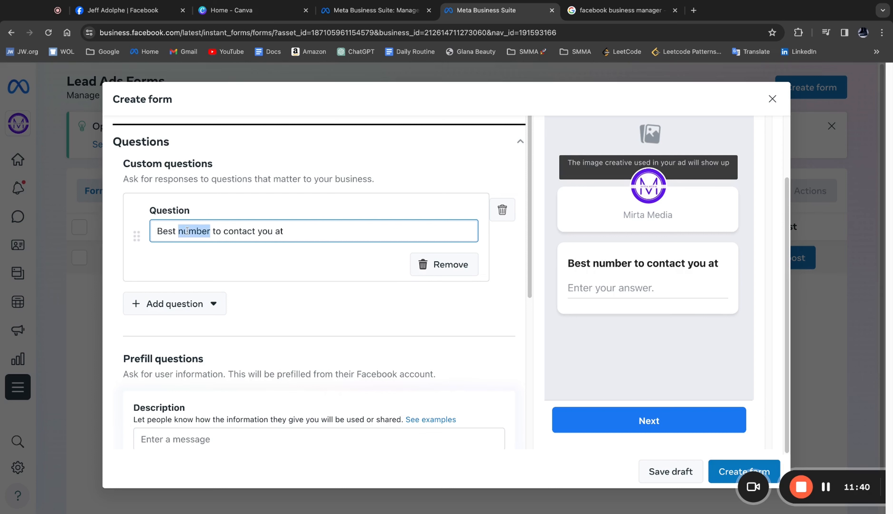
text(#)
key(super+z)
text(#)
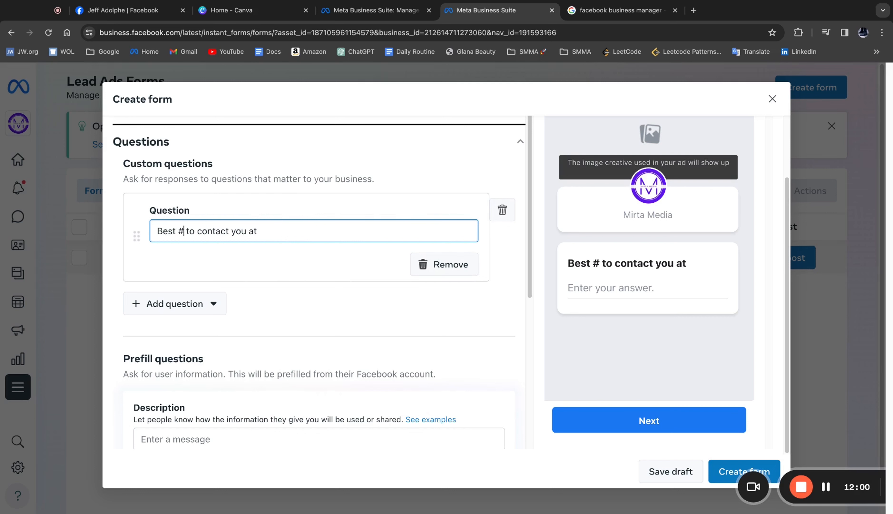
key(ctrl+a)
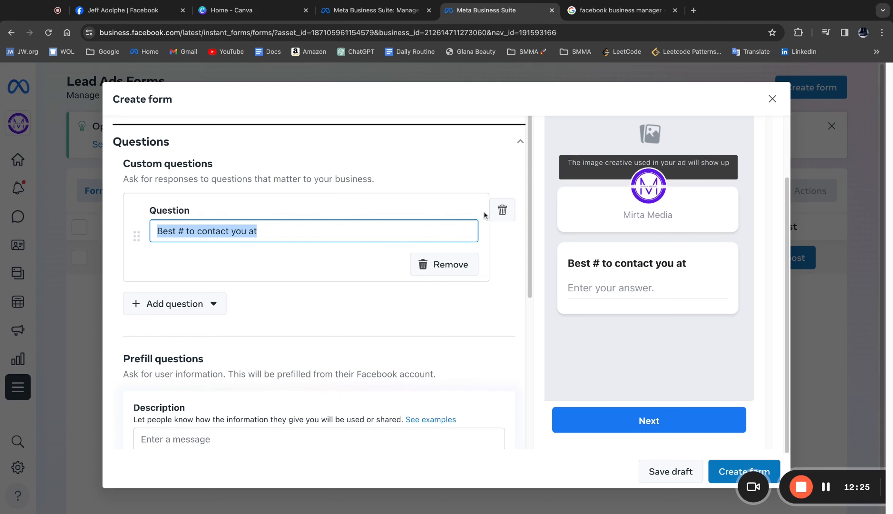
click(503, 210)
- Add a multiple-choice custom question asking "Are you looking to buy or sell?"
click(189, 216)
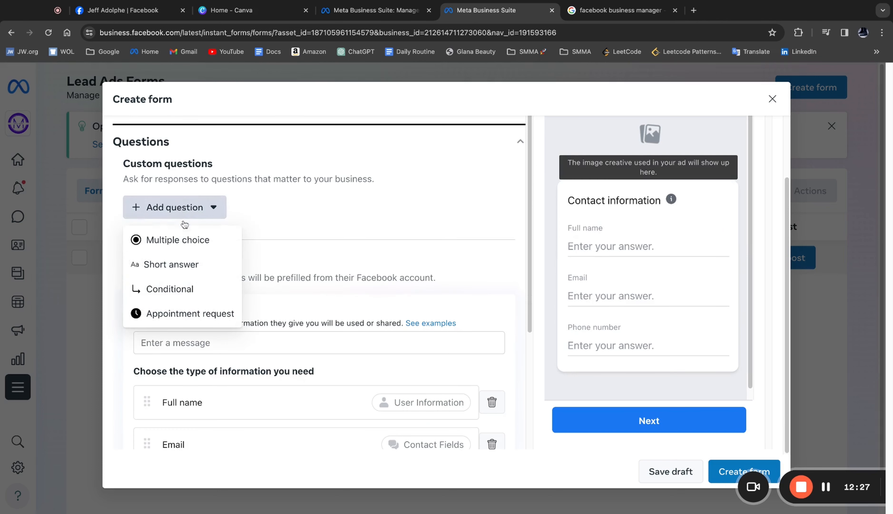
click(183, 241)
text(Are you )
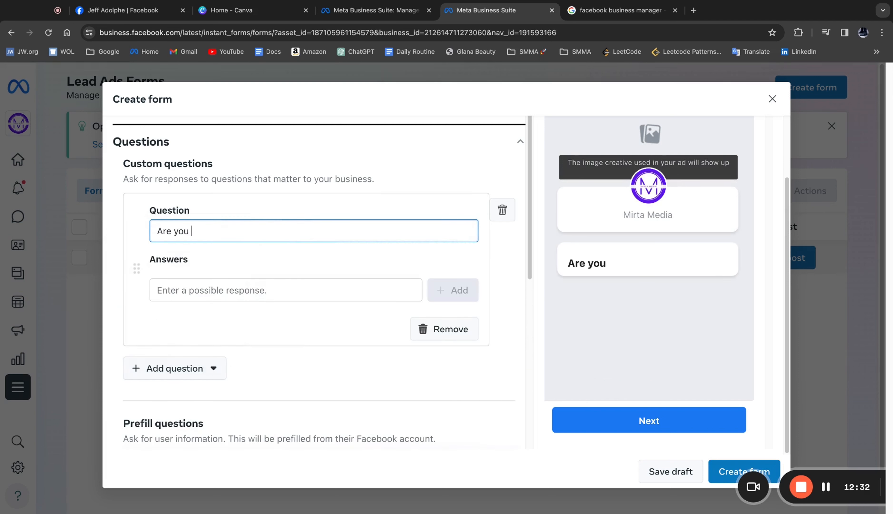
text(looking to b)
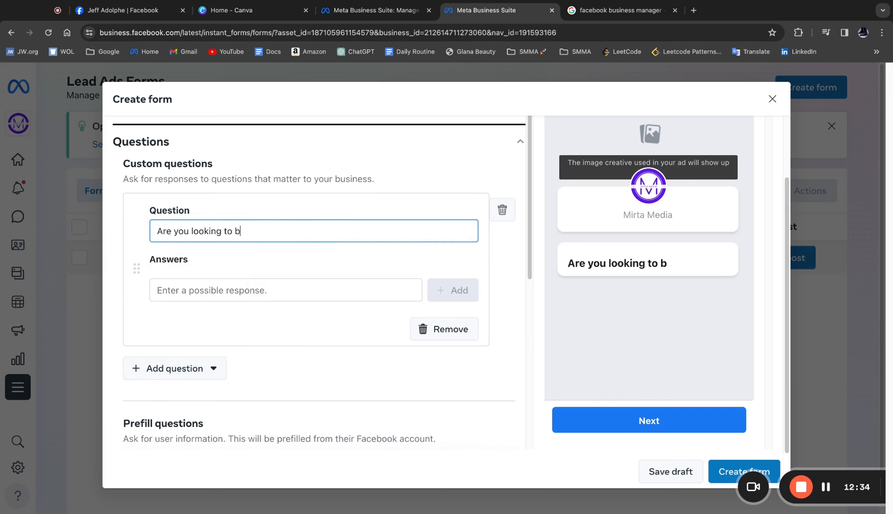
text(uy or sell)
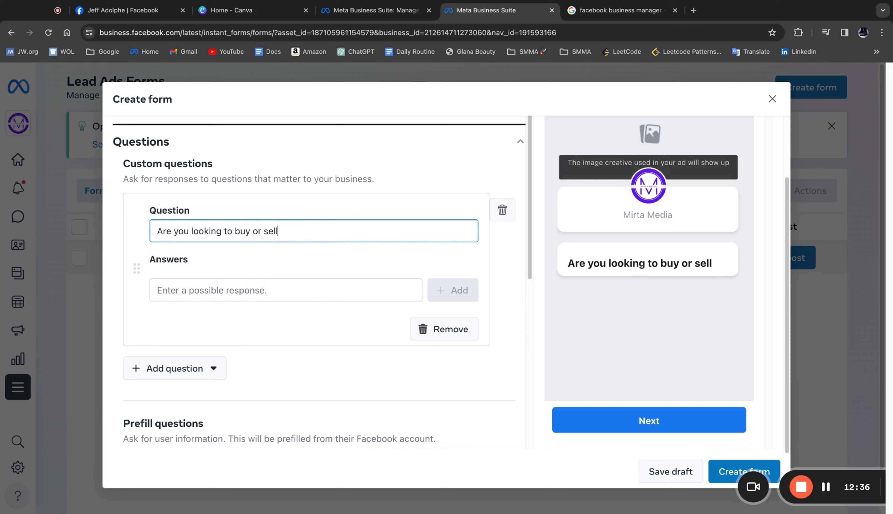
text(?)
- Add "Buy" as an answer option to the buy-or-sell question
click(251, 289)
text(Buy)
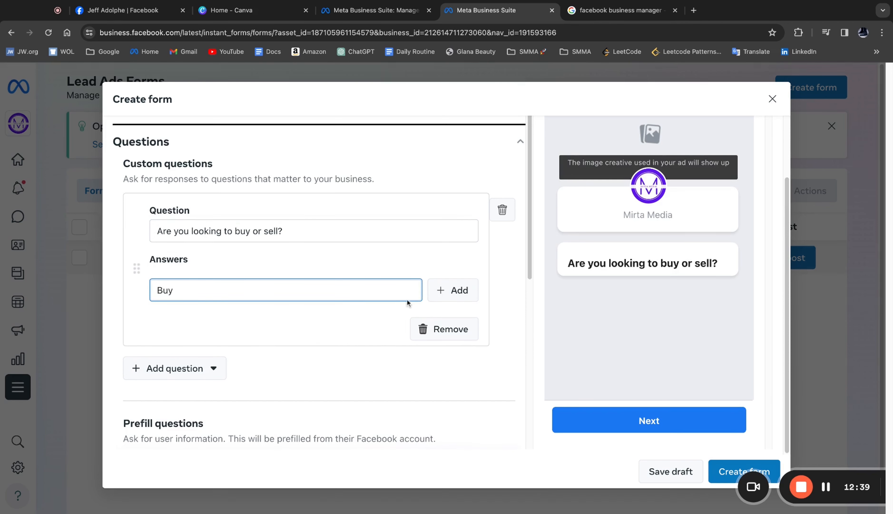
key(Return)
text(Se)
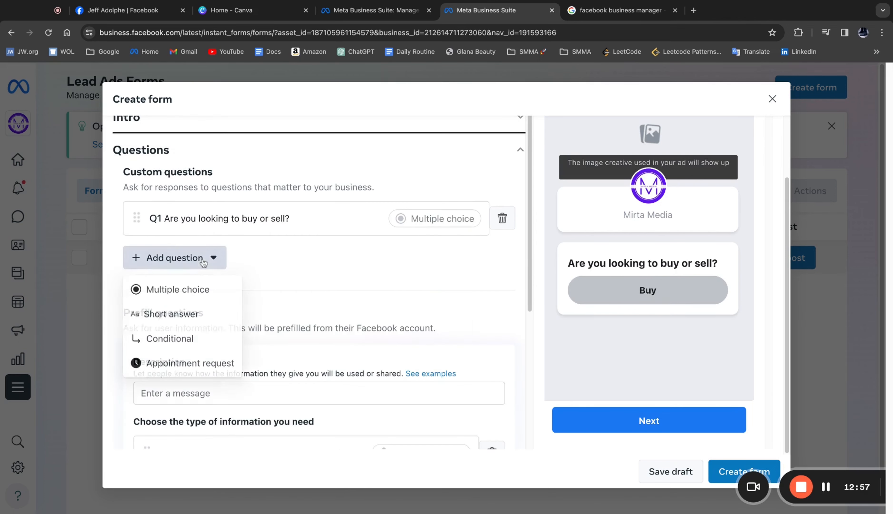
- Add a multiple-choice custom question "What is your time frame?" with the answer options "ASAP" and "within 3 months"
click(202, 287)
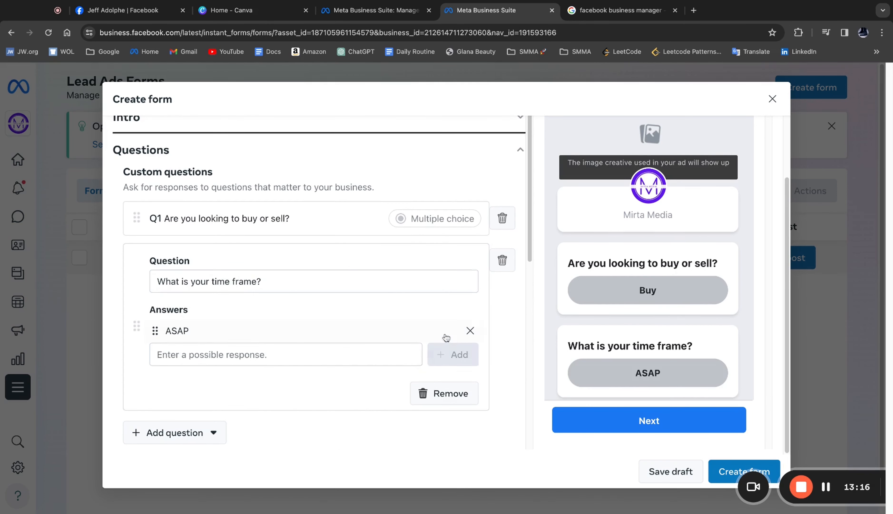
click(325, 354)
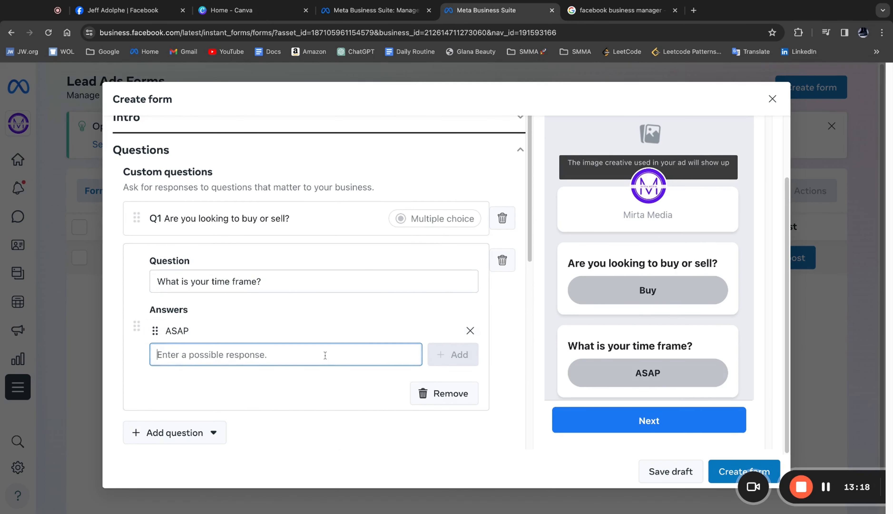
text(within 3 mo)
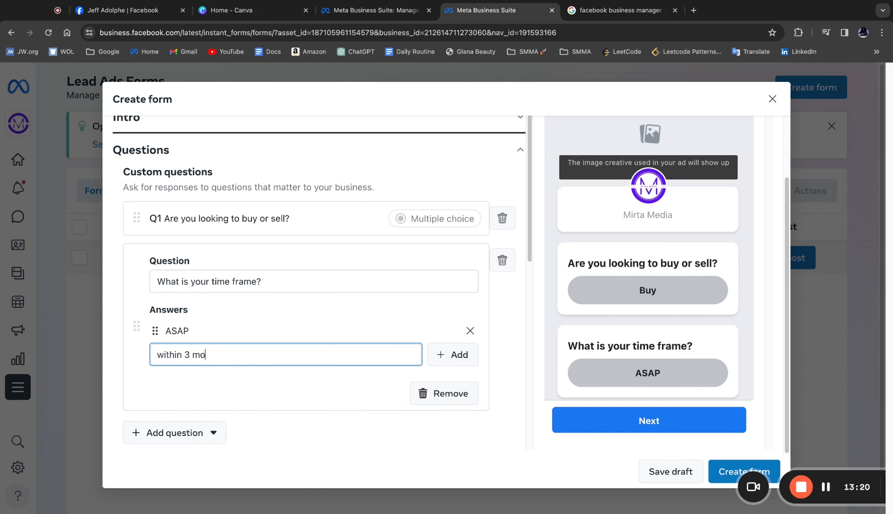
text(nths)
key(Return)
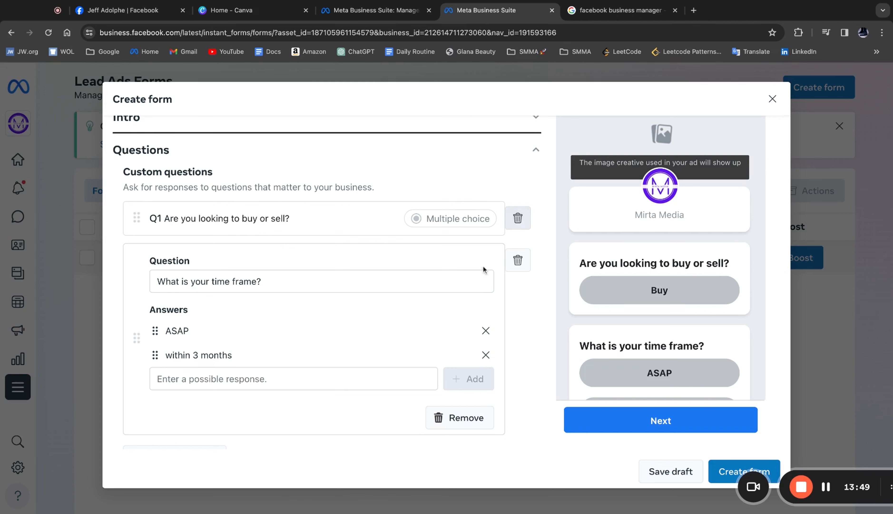
- Delete both the time-frame question and the buy-or-sell question from the form's custom questions
click(518, 264)
click(523, 228)
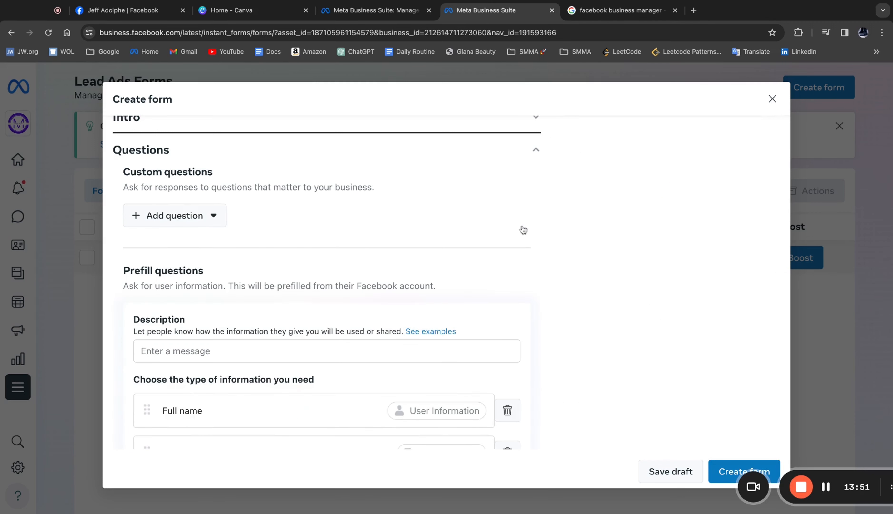
- Add a multiple-choice custom question reading "Are you a first time homebuyer"
click(214, 215)
click(212, 248)
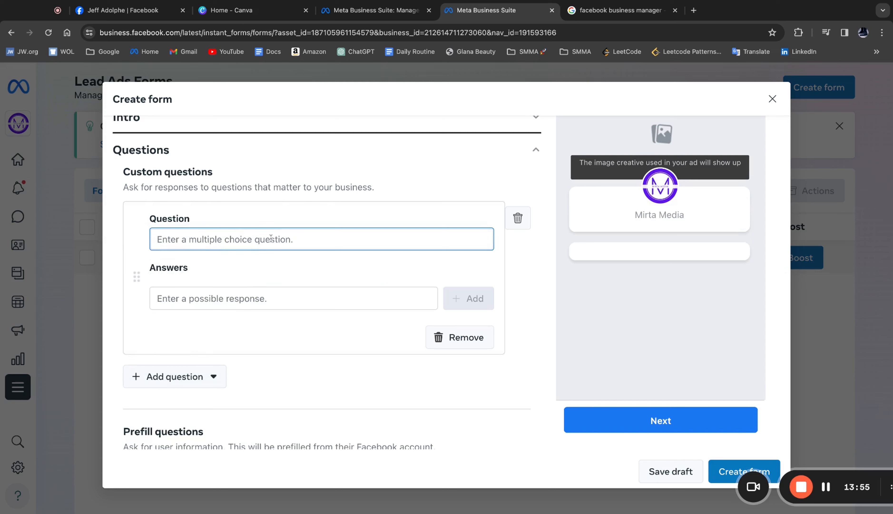
text(Are you )
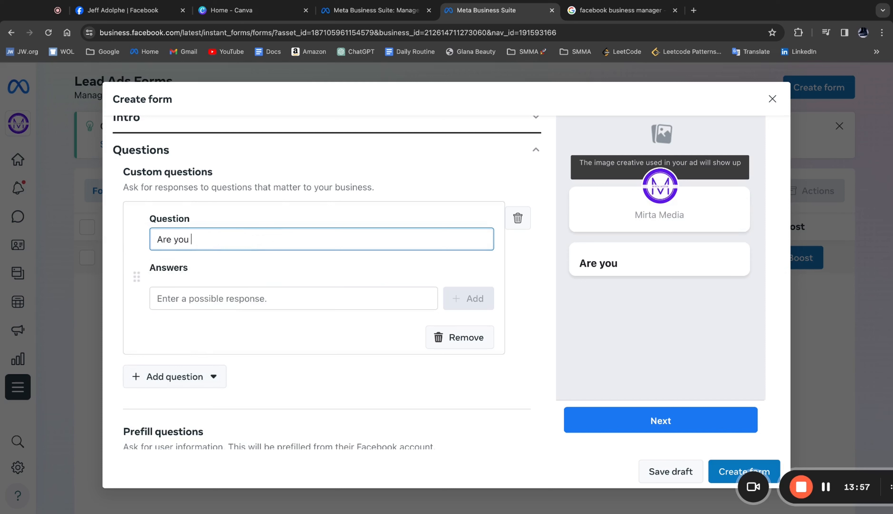
text(a first time home)
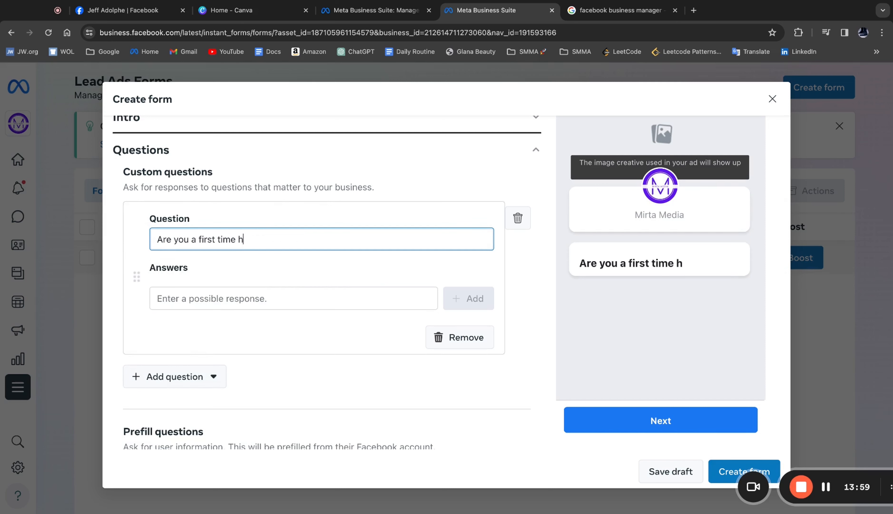
text(buyer)
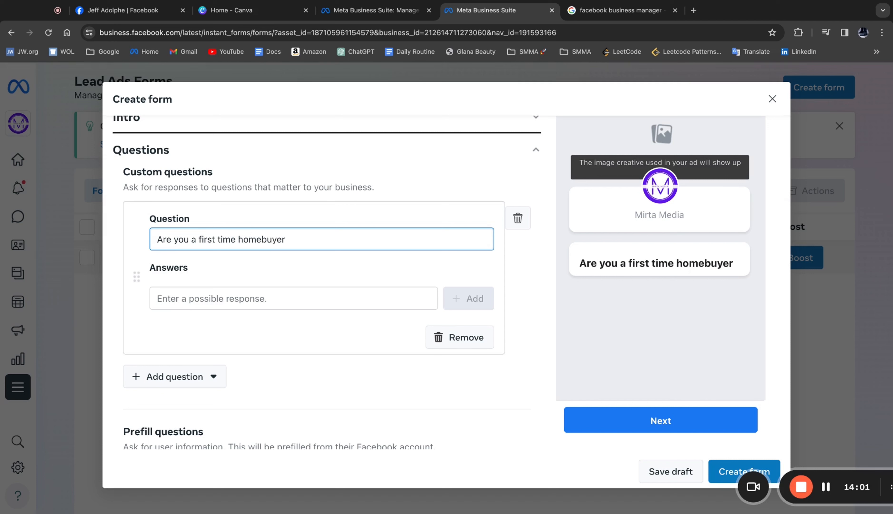
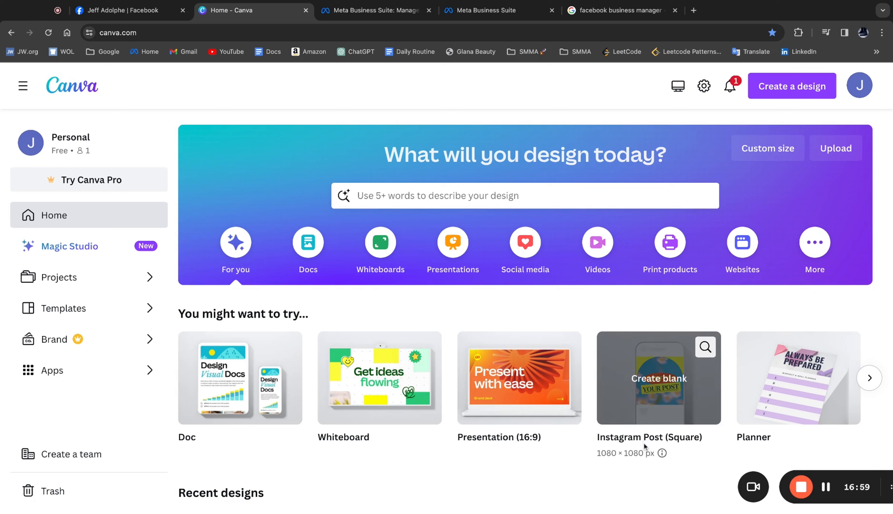
- Create a blank square Instagram post in Canva and browse the design templates for "collage" to find a four-photo grid
click(668, 406)
text(collage)
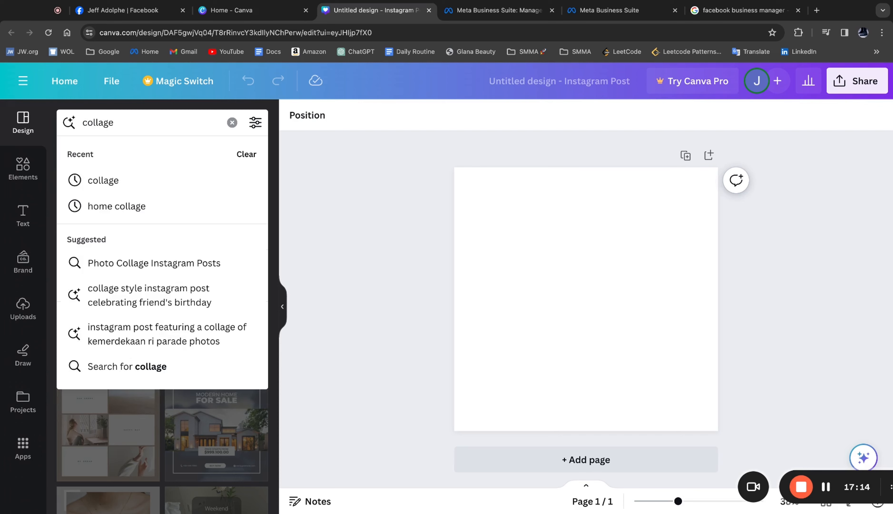
key(Return)
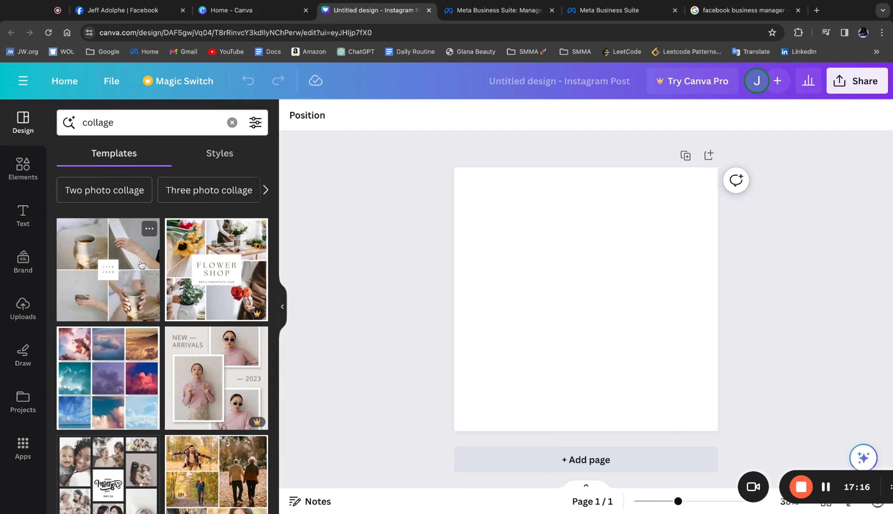
scroll(159, 283, down, 3)
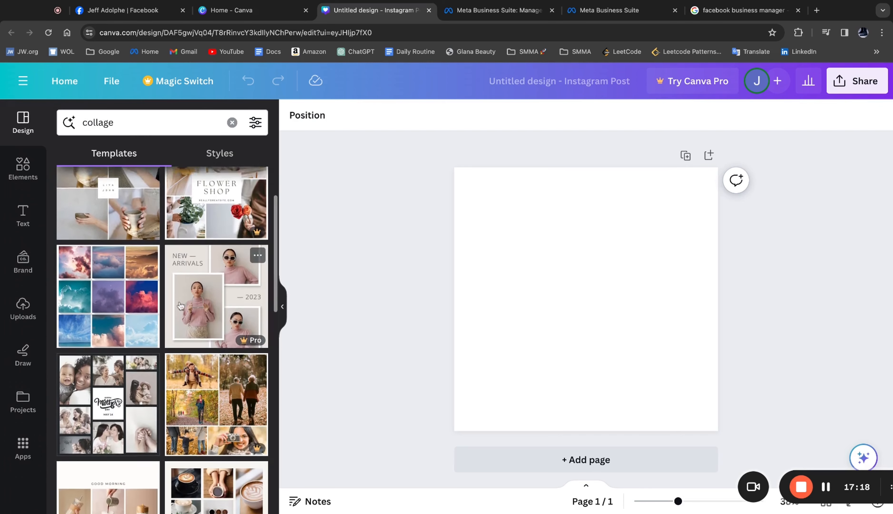
scroll(181, 306, down, 3)
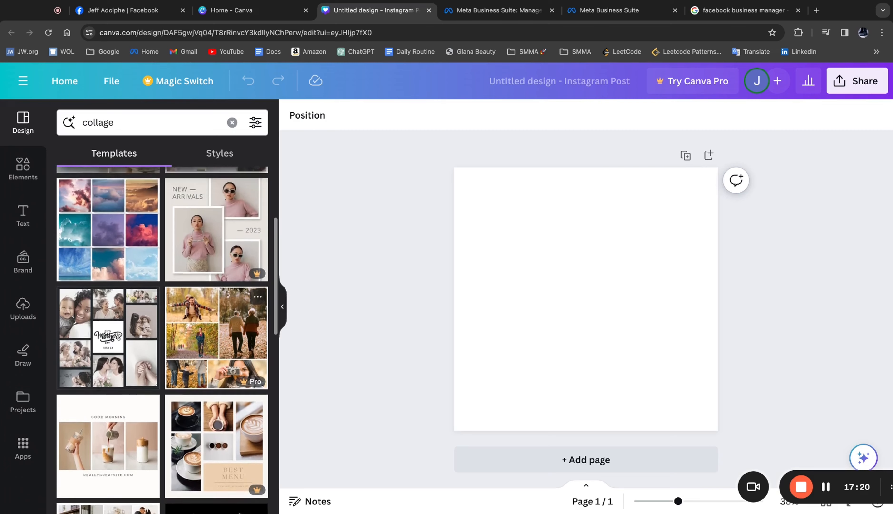
scroll(123, 307, up, 3)
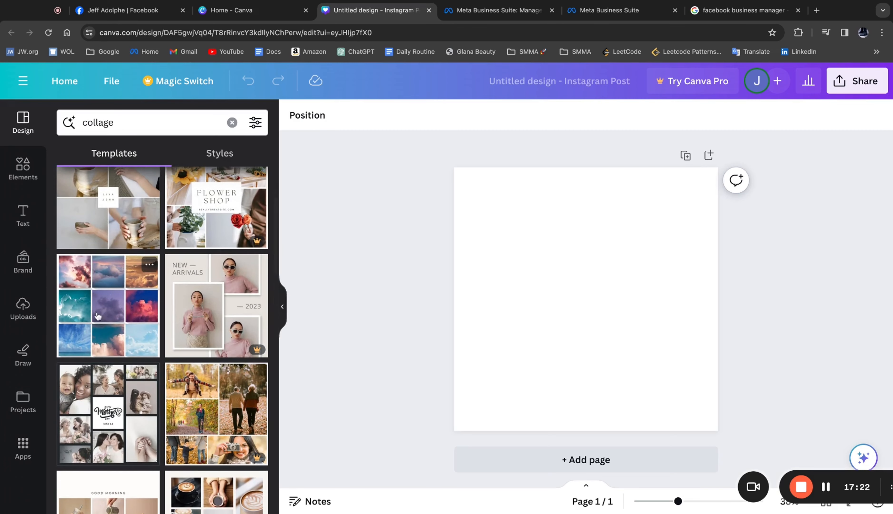
scroll(148, 290, down, 5)
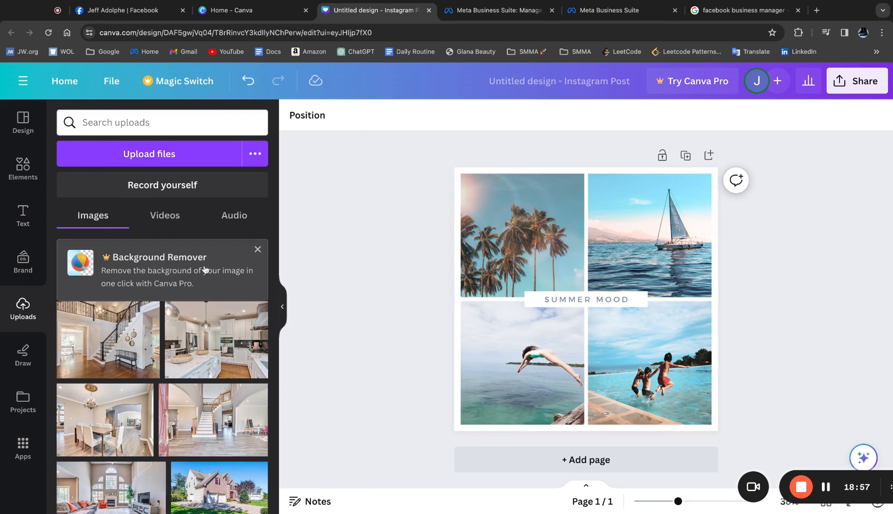
- Replace the four collage photos with the uploaded house pictures: staircase upper left, dining room upper right, living room lower left, exterior lower right
click(121, 344)
drag(599, 278, 534, 222)
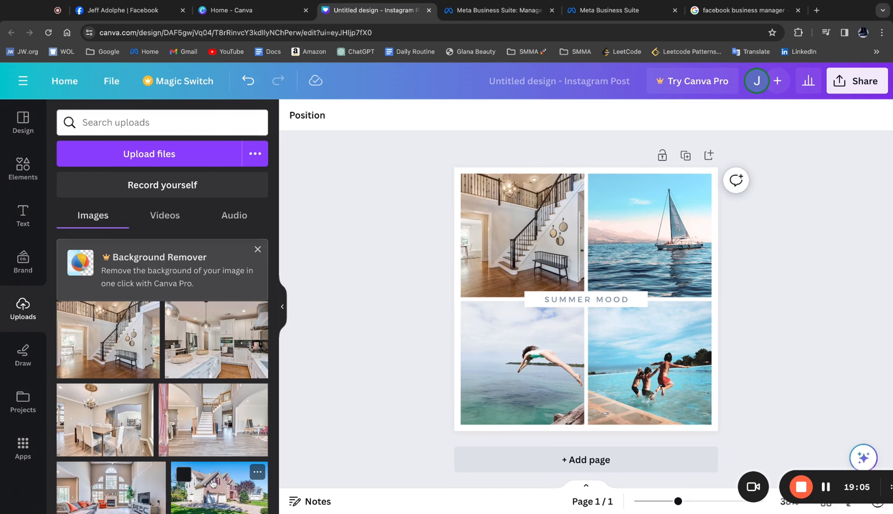
drag(213, 483, 648, 365)
scroll(123, 448, down, 2)
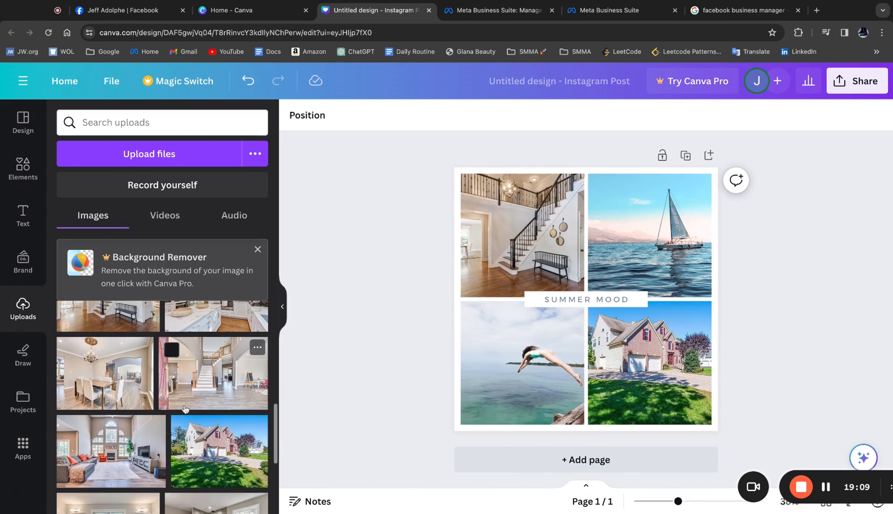
drag(124, 448, 521, 361)
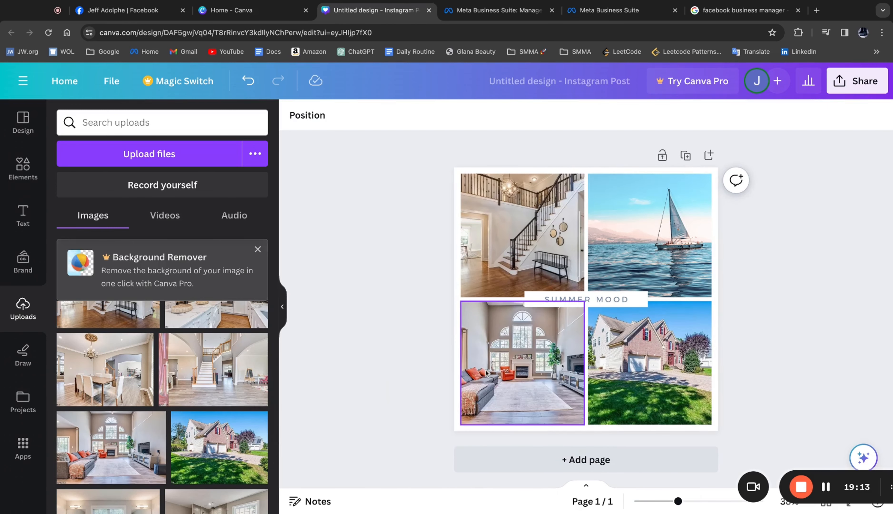
scroll(180, 449, up, 1)
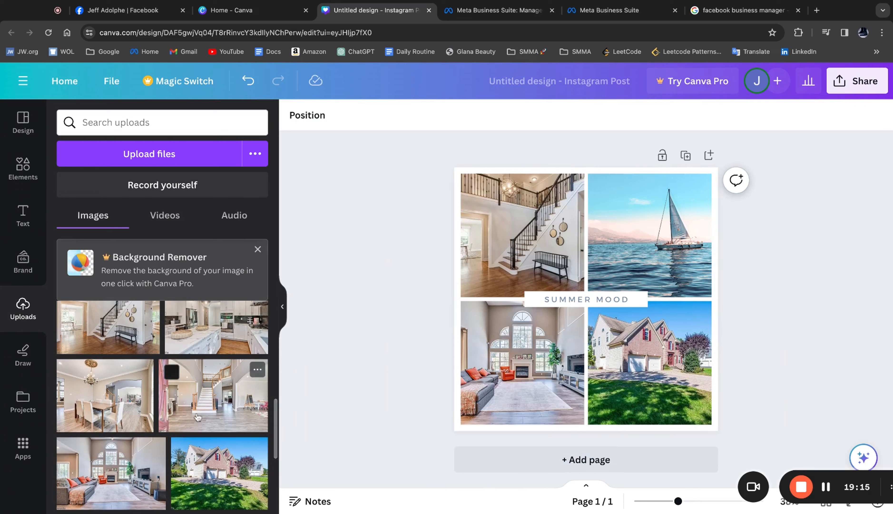
drag(126, 410, 648, 241)
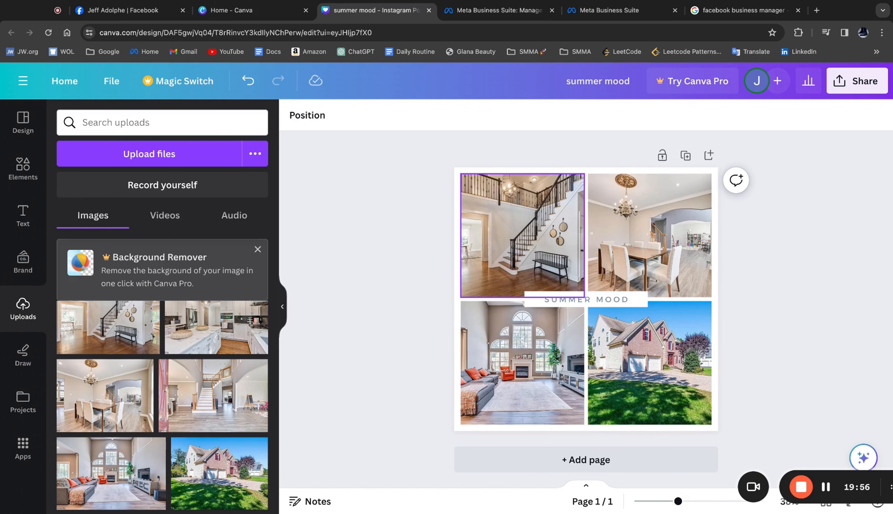
- Download the finished collage as a PNG at 1,080 × 1,080 px
click(855, 88)
click(732, 396)
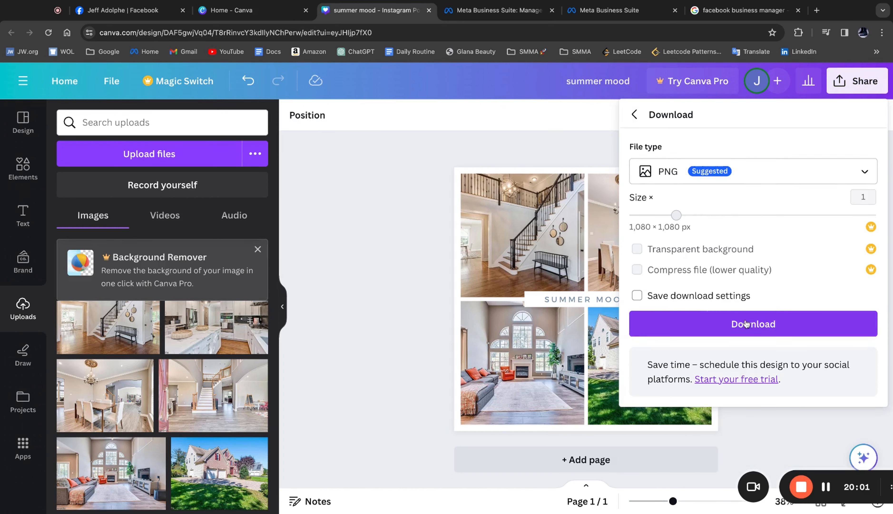
click(710, 331)
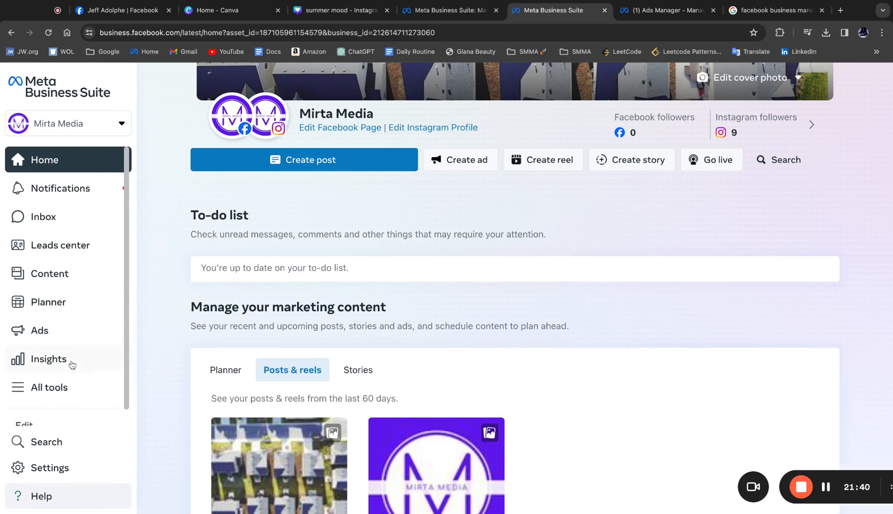
- Open Ads Manager from Meta Business Suite and go to the ad accounts in its business settings
click(21, 387)
scroll(311, 321, down, 2)
scroll(311, 321, down, 3)
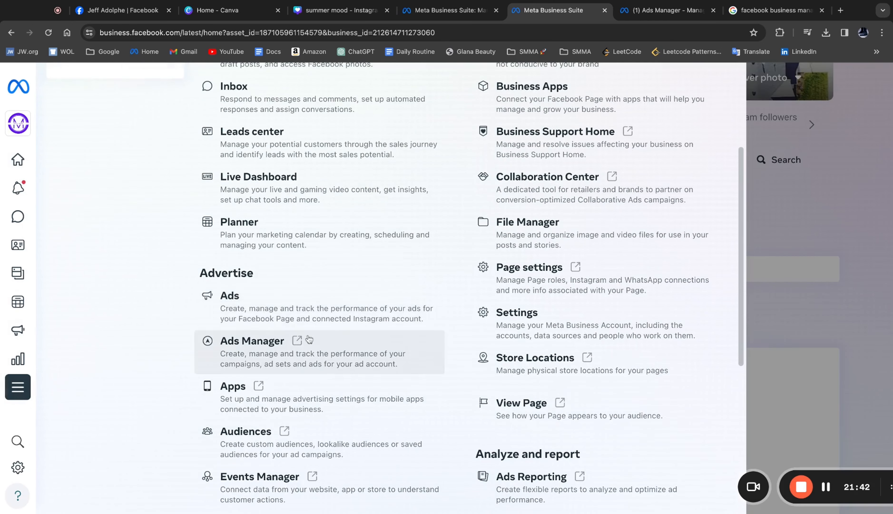
click(273, 358)
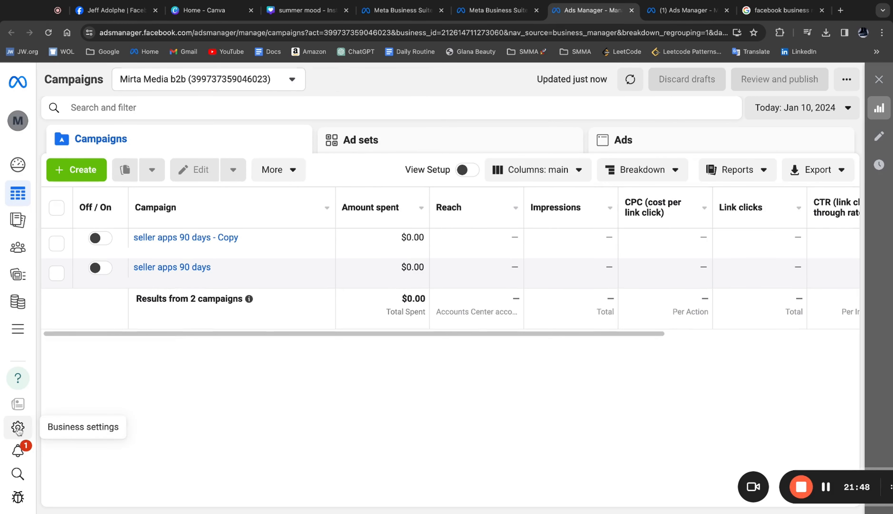
click(18, 428)
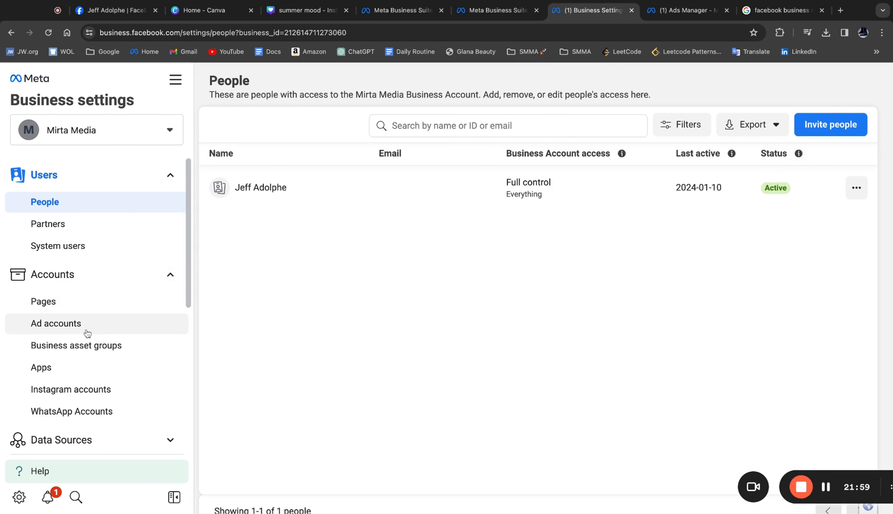
click(73, 332)
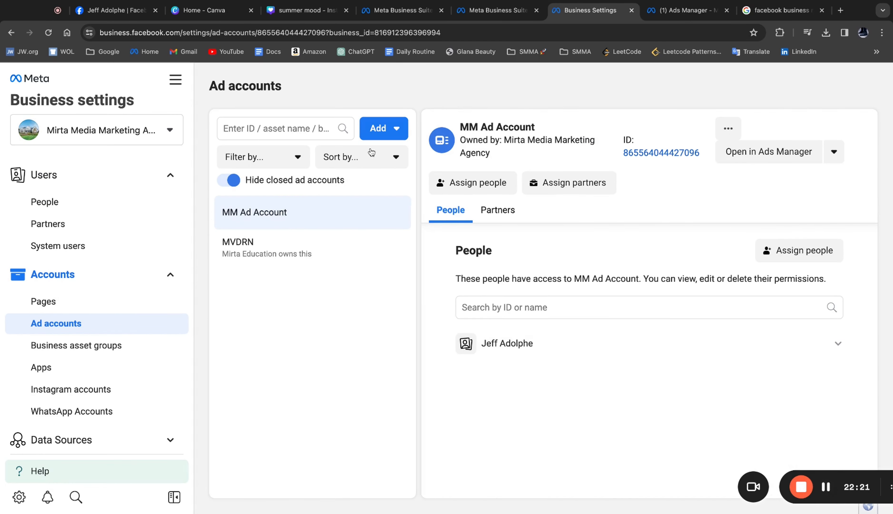
- Fill in the form for a new ad account named "test ad account" and close it without creating the account
click(392, 130)
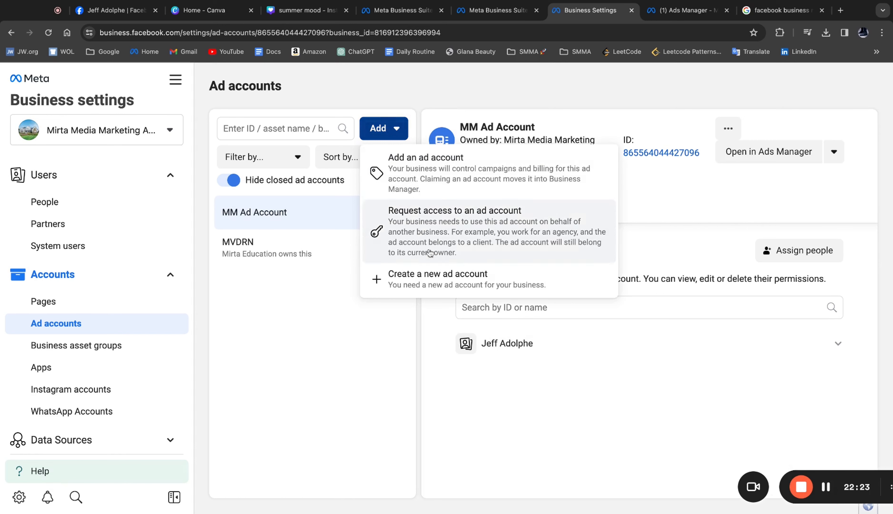
click(440, 291)
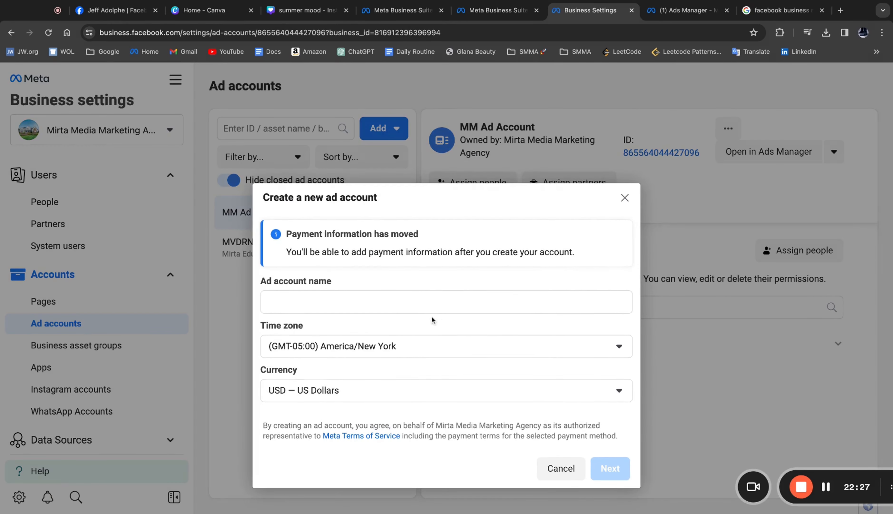
click(404, 301)
text(test ad account)
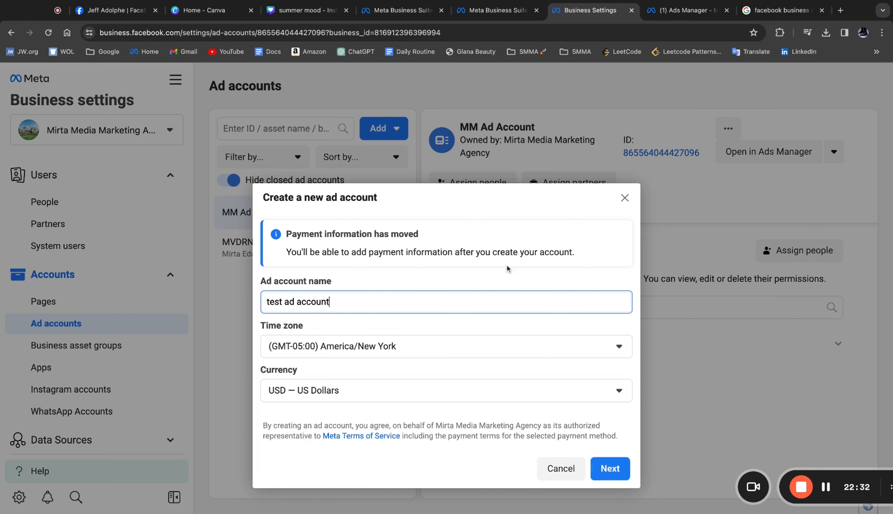
click(624, 199)
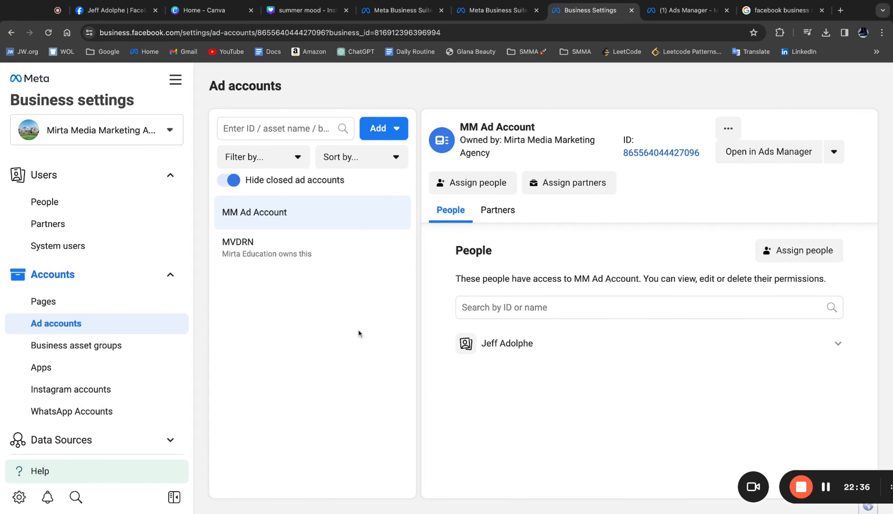
scroll(117, 305, down, 6)
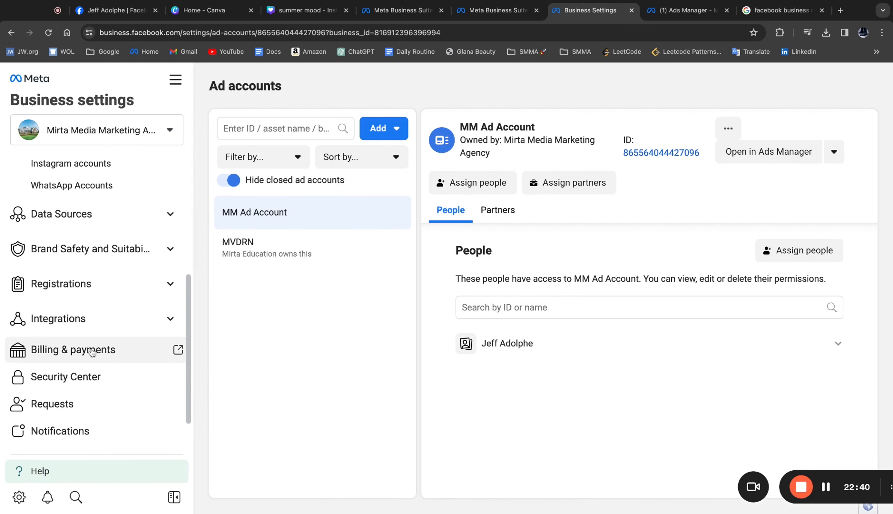
scroll(137, 342, up, 4)
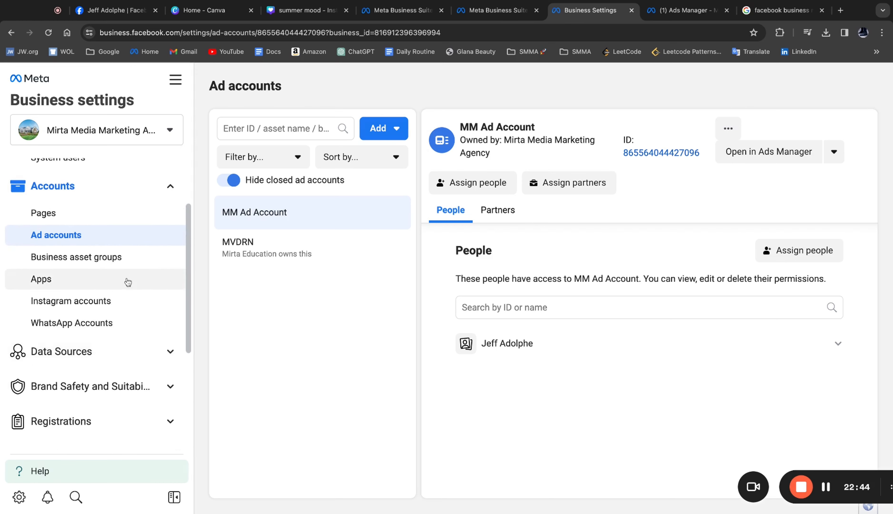
scroll(125, 281, up, 2)
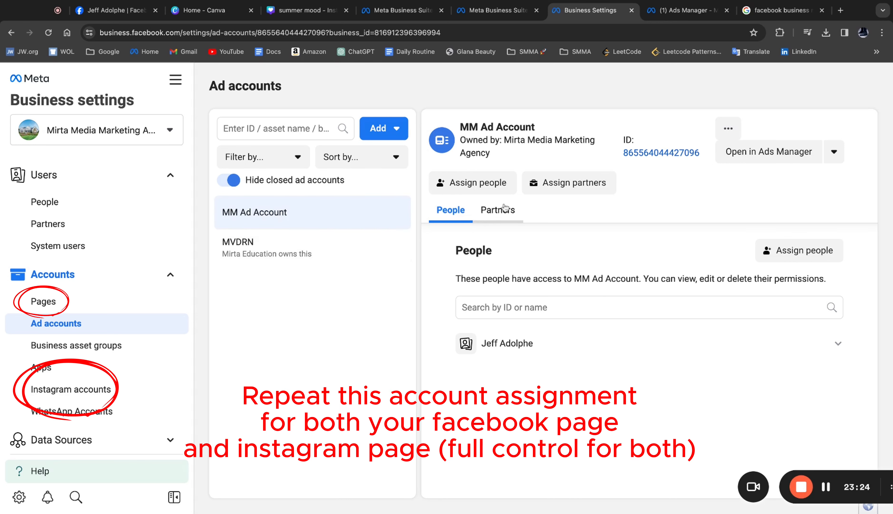
- Assign the listed person to MM Ad Account with full control to manage ad accounts
click(507, 190)
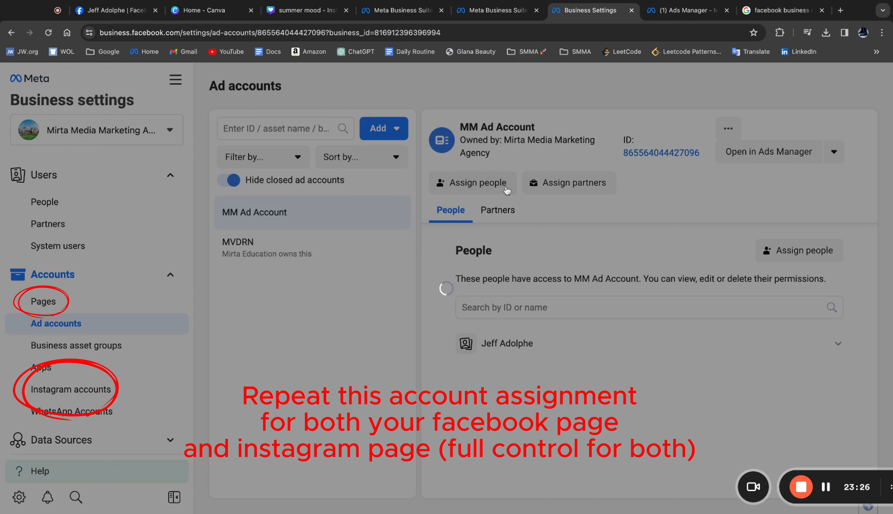
click(353, 213)
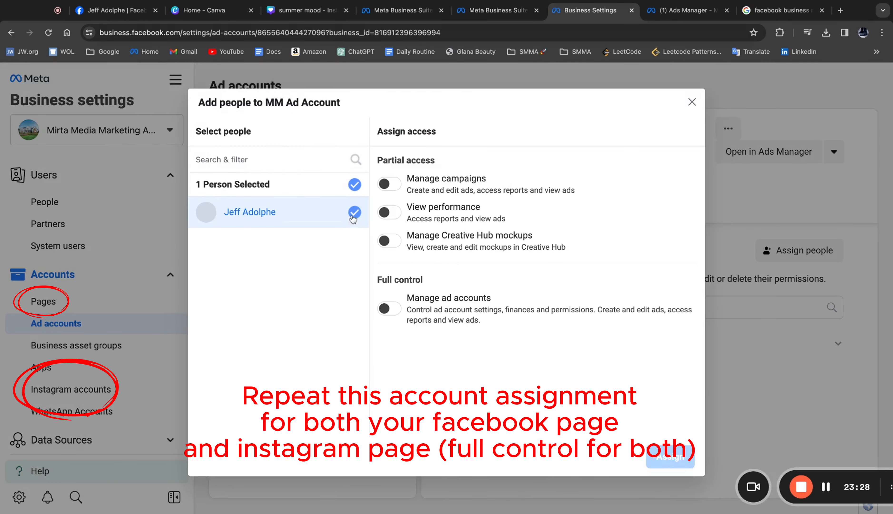
click(390, 308)
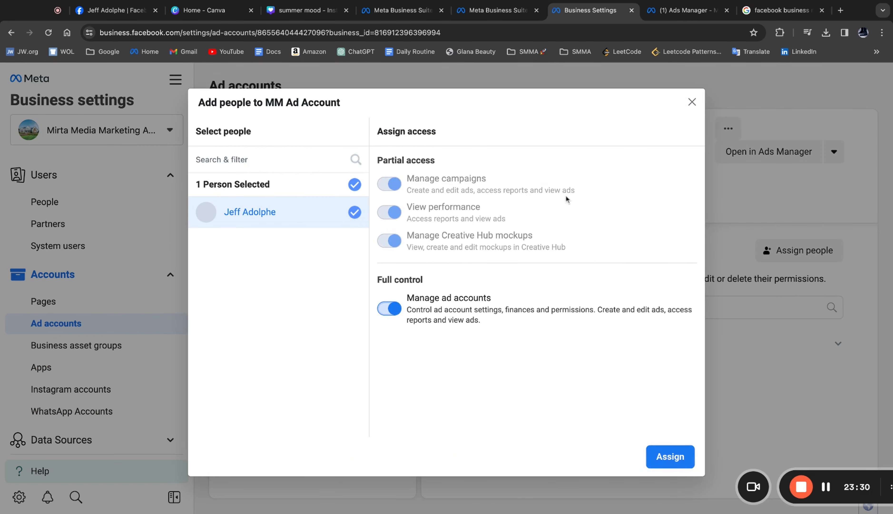
click(670, 457)
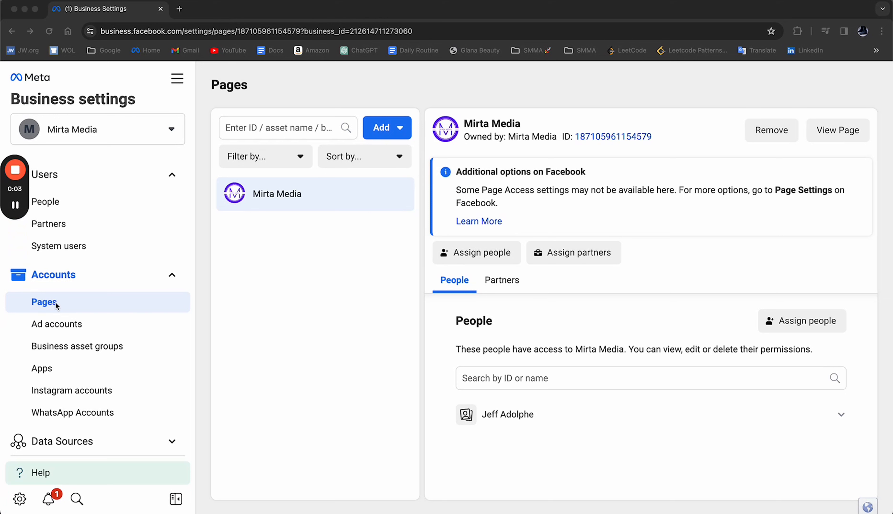
- Select the listed person and full control over everything for the Mirta Media page, and close the form without assigning
click(515, 251)
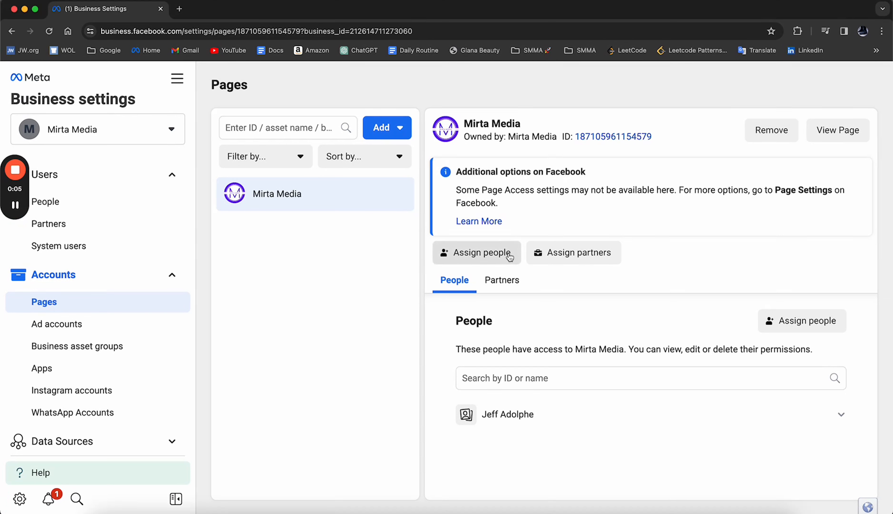
click(509, 255)
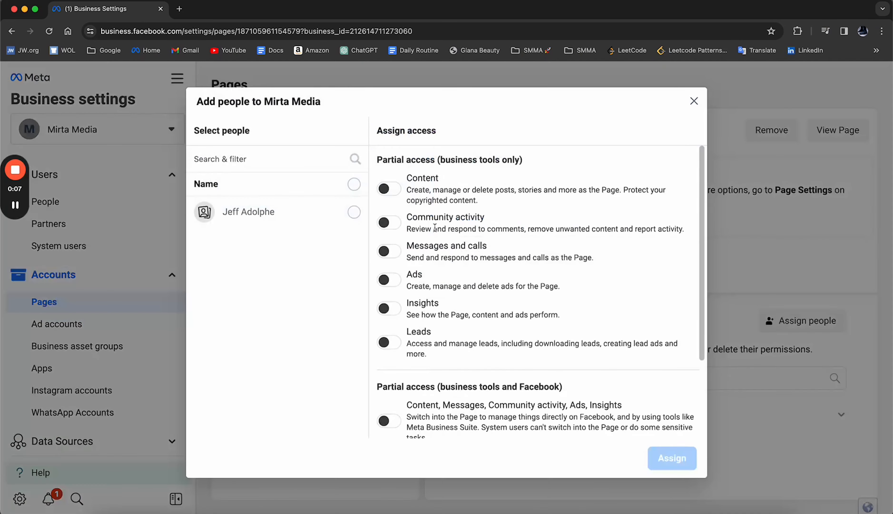
click(354, 213)
scroll(489, 234, down, 3)
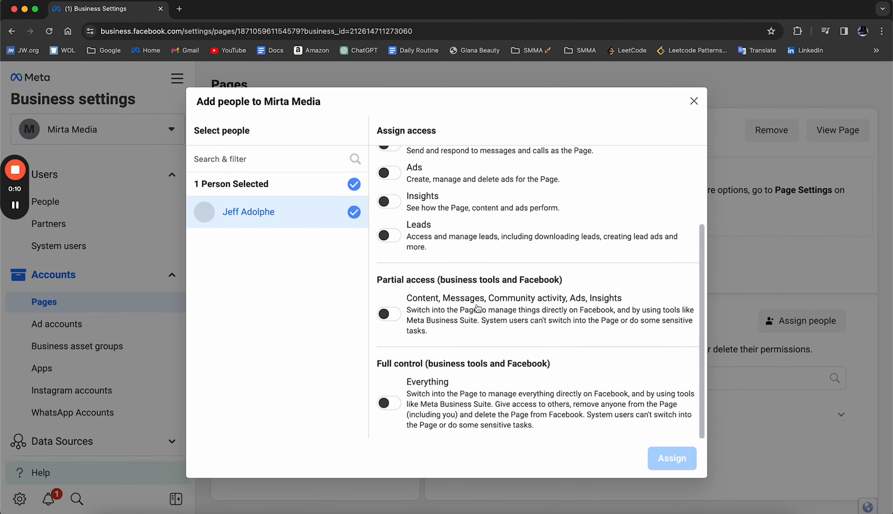
click(393, 404)
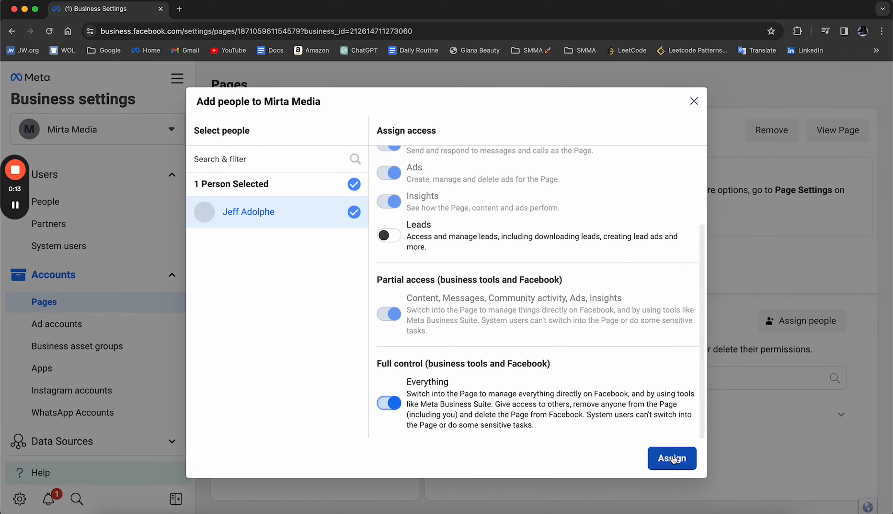
click(694, 101)
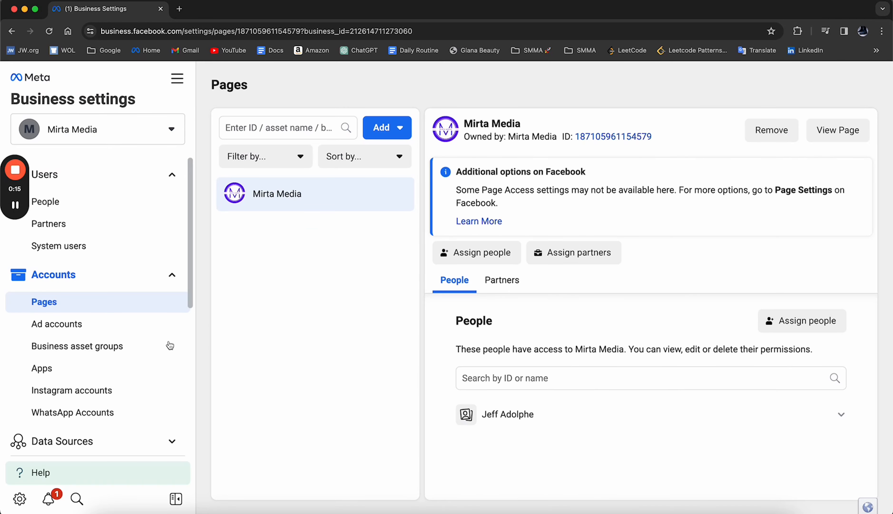
click(102, 392)
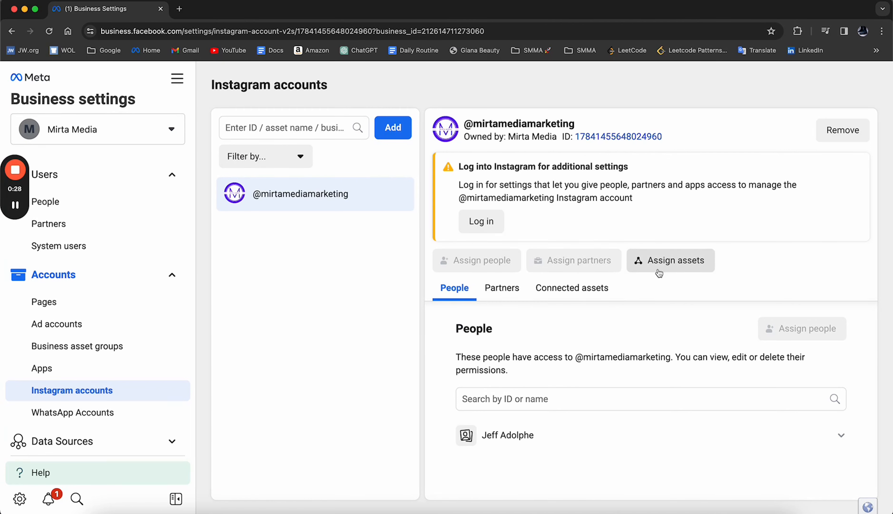
click(679, 261)
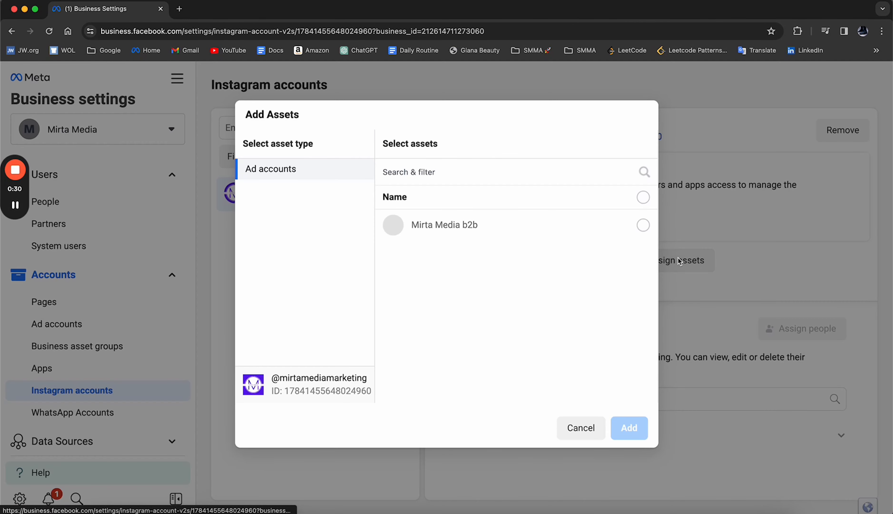
click(480, 238)
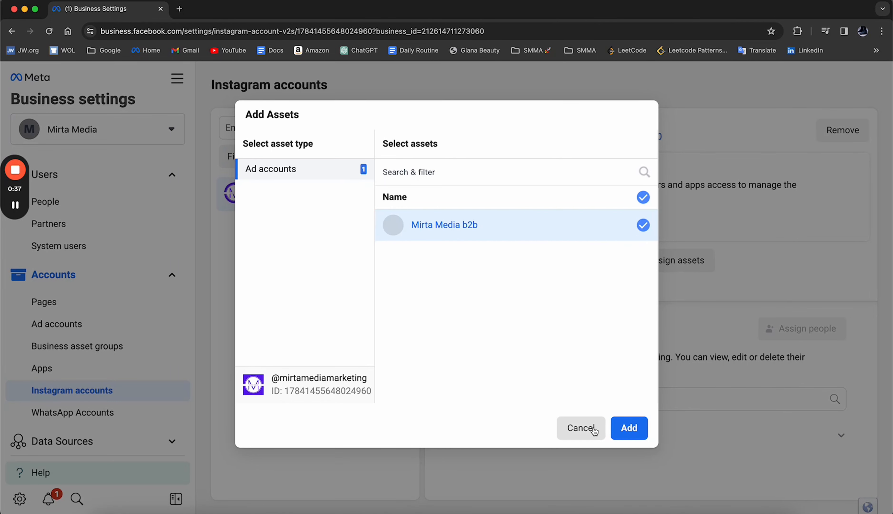
click(583, 427)
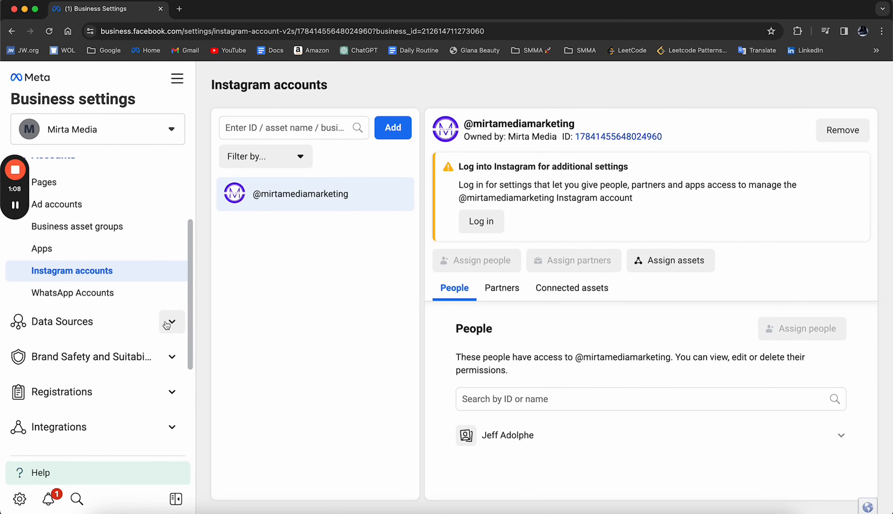
- Expand the data sources in business settings and open Pixels, followed by Datasets
click(168, 323)
click(131, 369)
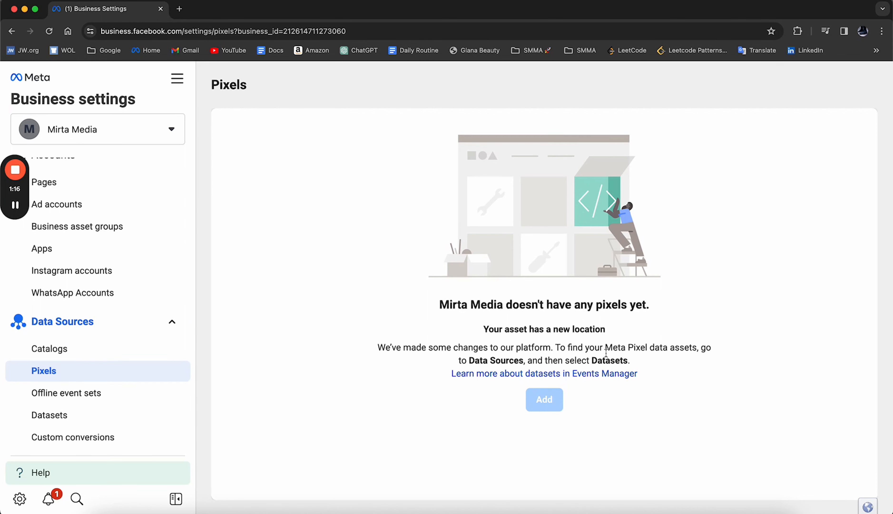
click(67, 410)
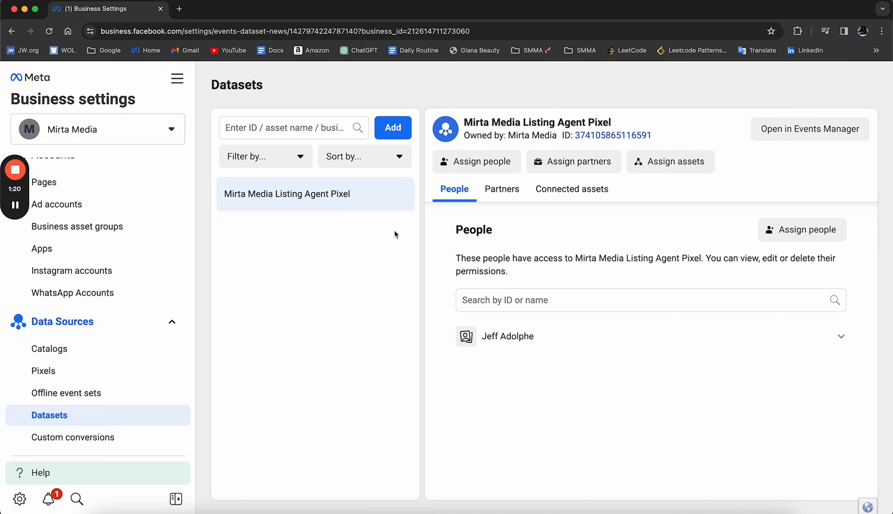
- Select the listed person for Mirta Media Listing Agent Pixel, close the form without assigning, and open the pixel's asset assignment
click(498, 161)
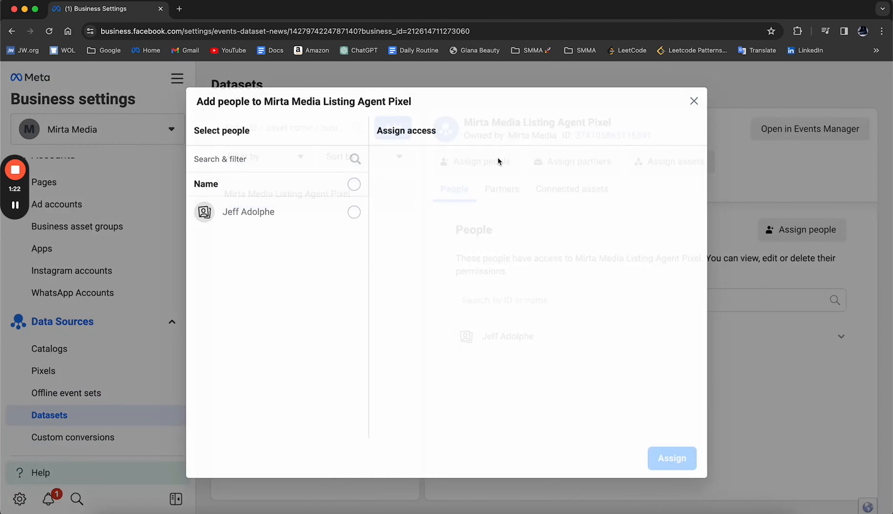
click(354, 213)
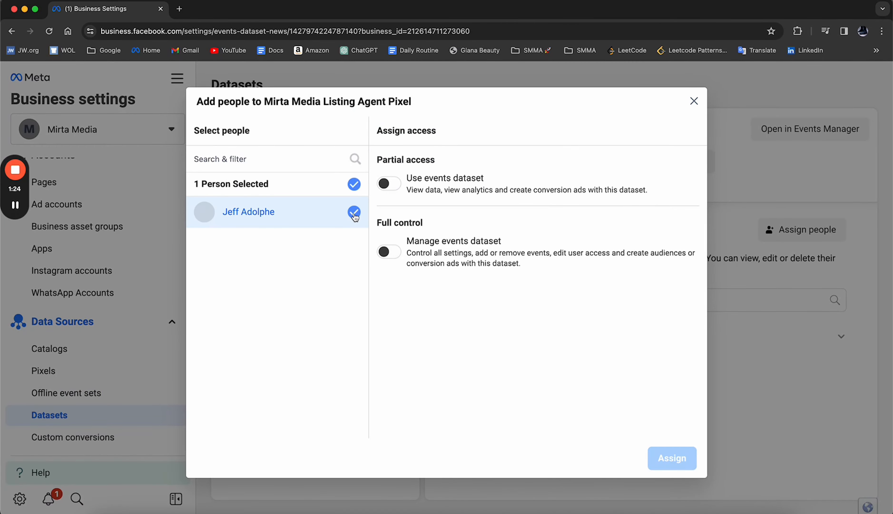
click(694, 101)
click(682, 161)
click(643, 225)
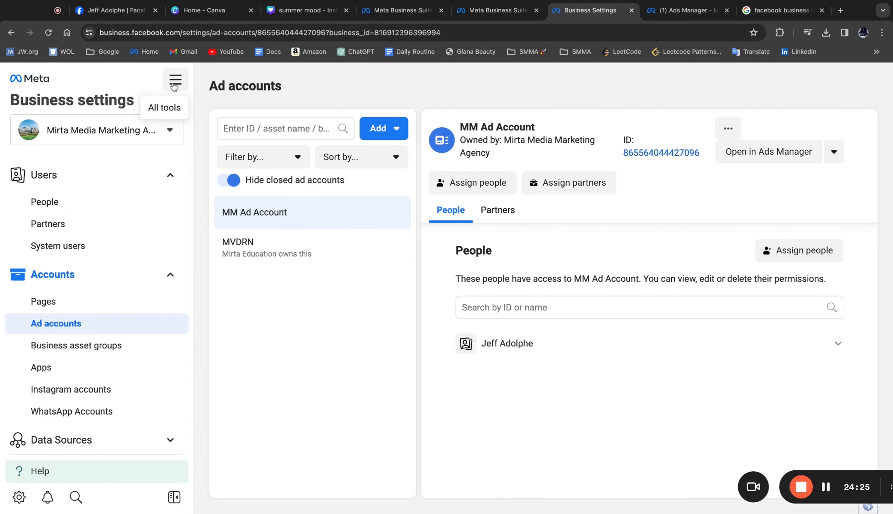
- Go to Ads Manager and create a new Auction campaign with the Leads objective, leaving the optional names blank
click(173, 86)
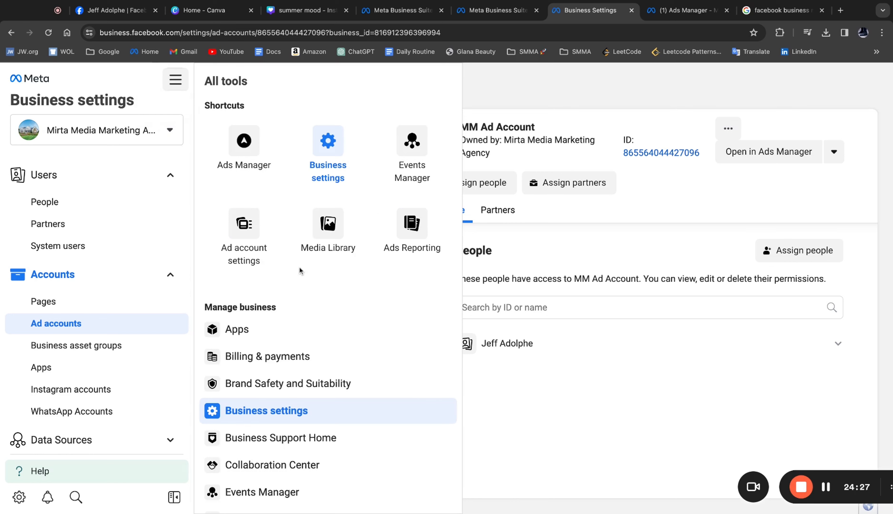
click(254, 154)
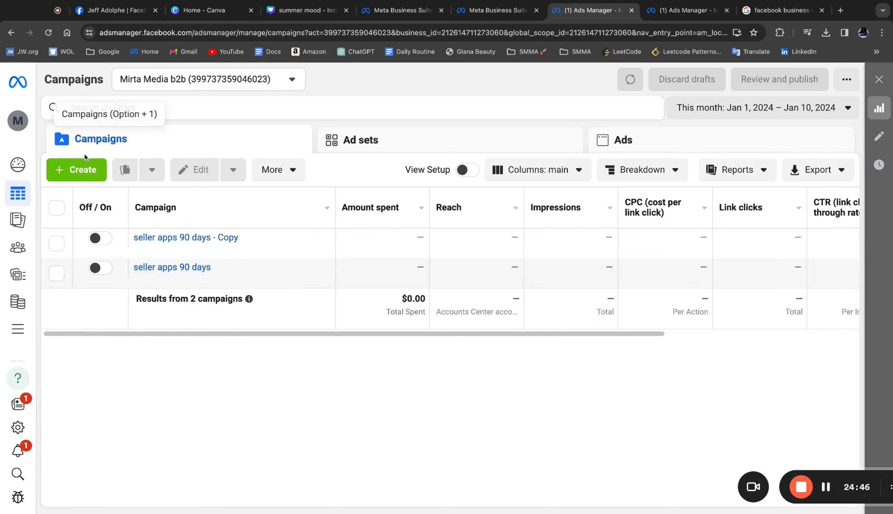
click(83, 170)
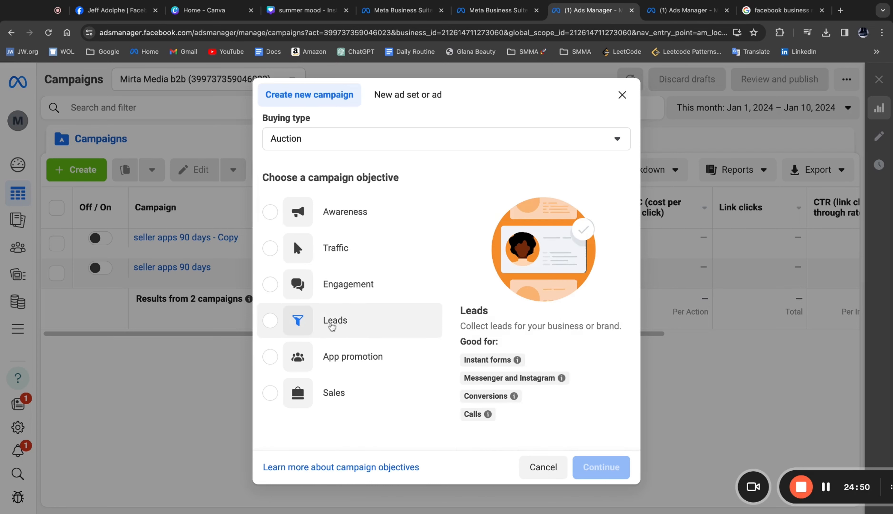
click(330, 324)
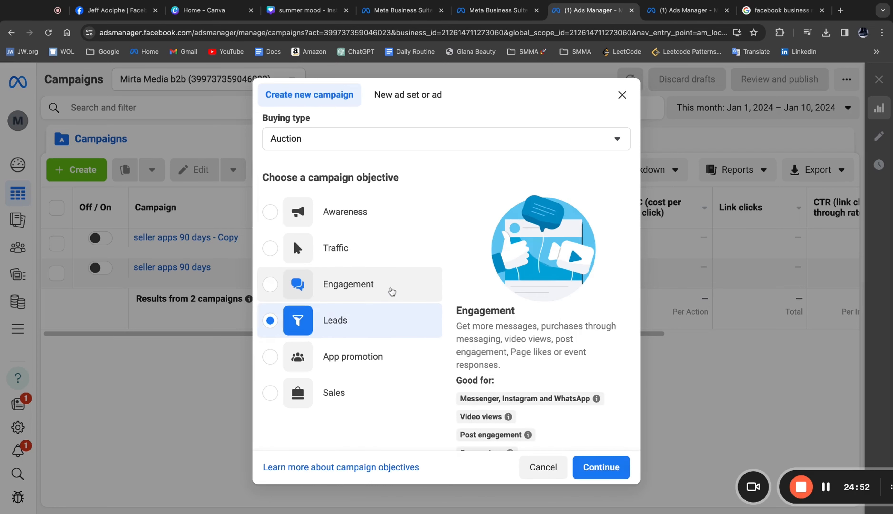
scroll(392, 293, down, 2)
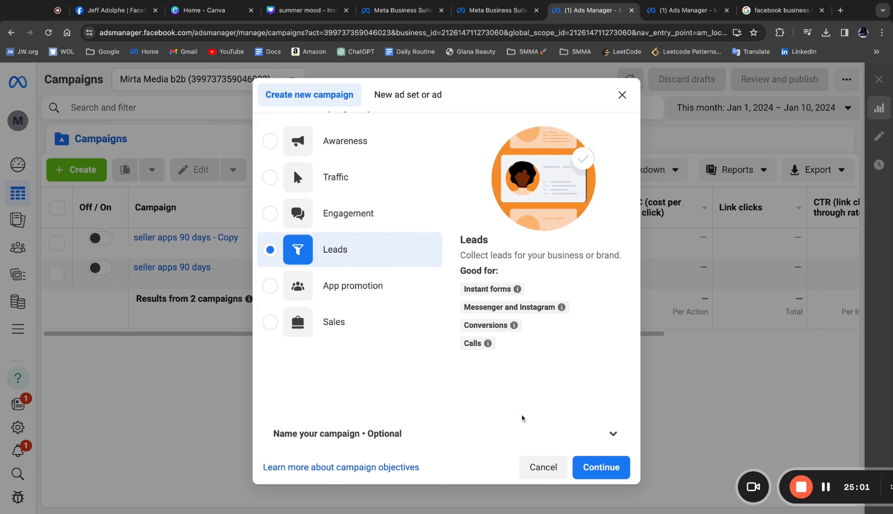
click(558, 436)
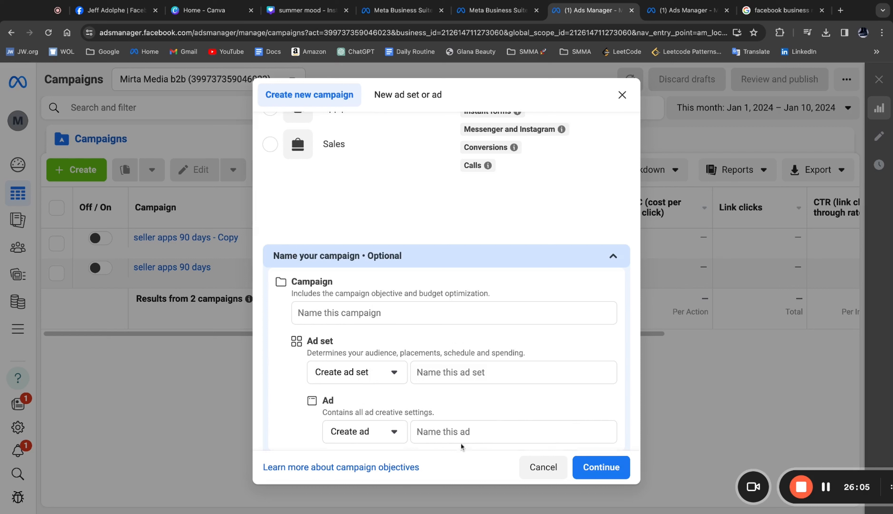
click(604, 461)
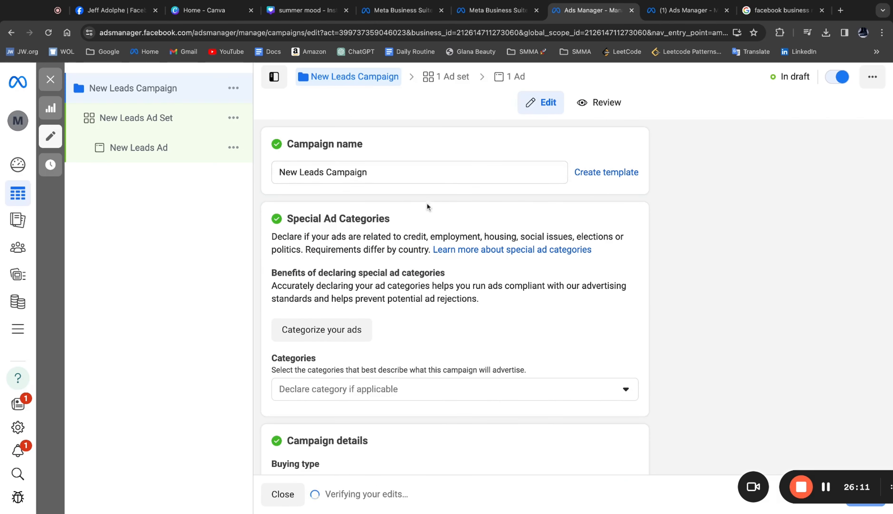
- Categorize the ads as unrelated to credit, employment and social issues but related to housing, and declare the Housing category
scroll(417, 233, down, 2)
scroll(416, 232, down, 1)
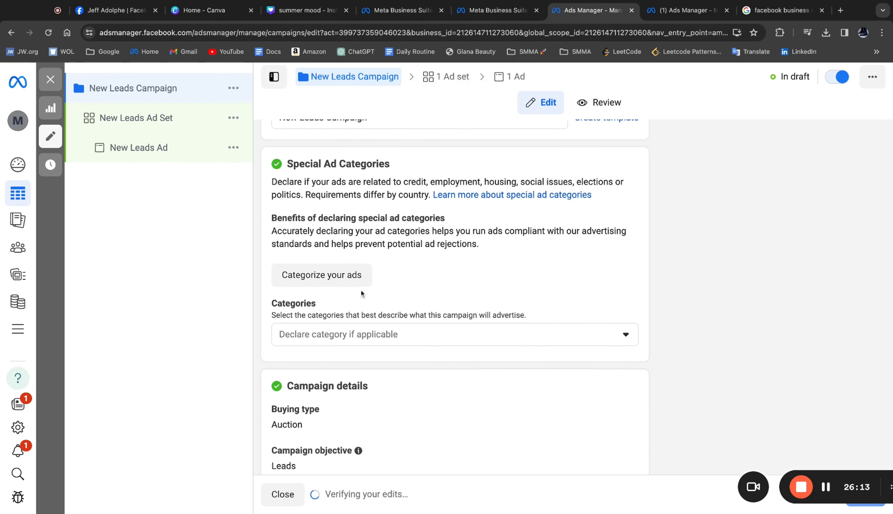
click(324, 280)
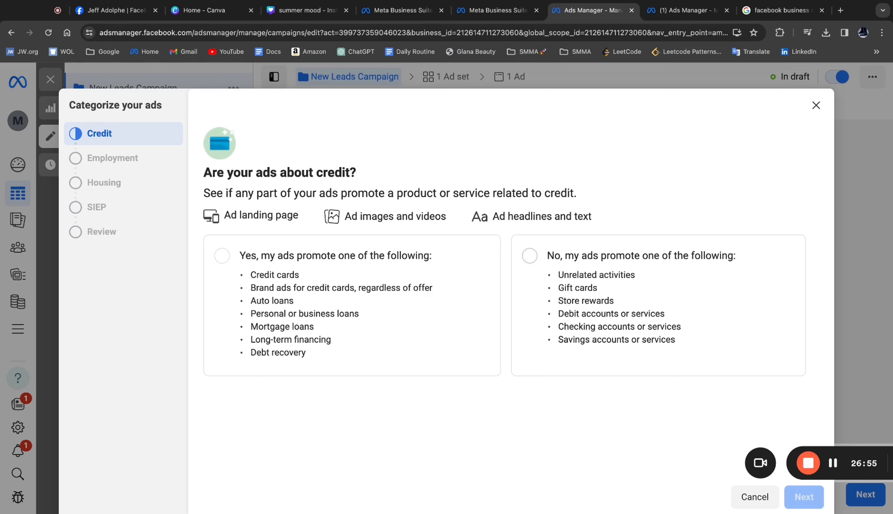
click(548, 272)
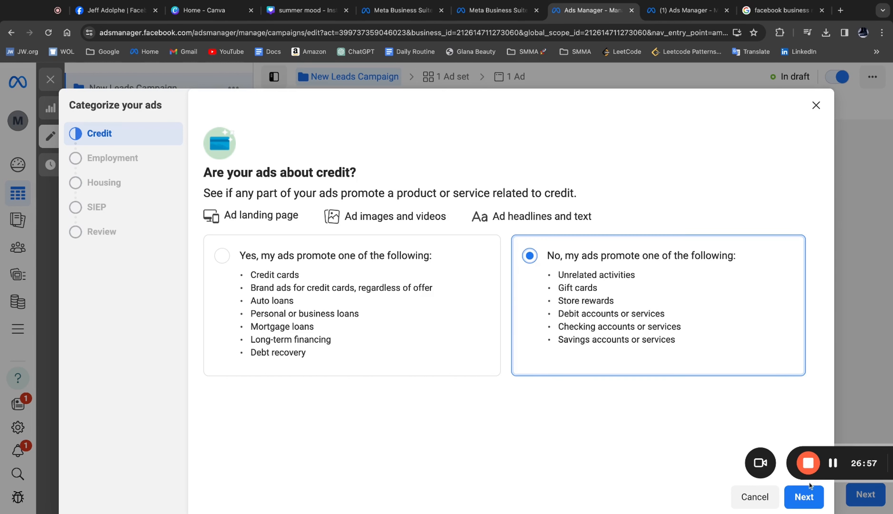
click(804, 495)
click(539, 257)
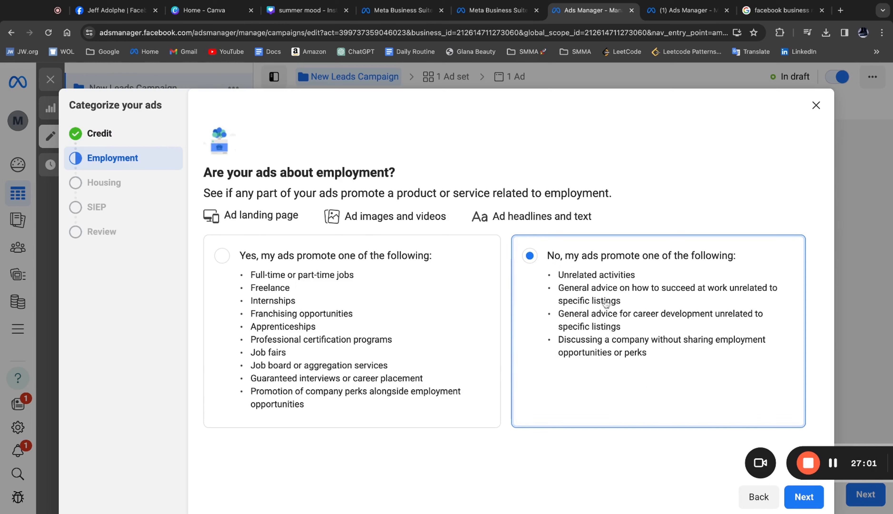
click(804, 496)
click(223, 257)
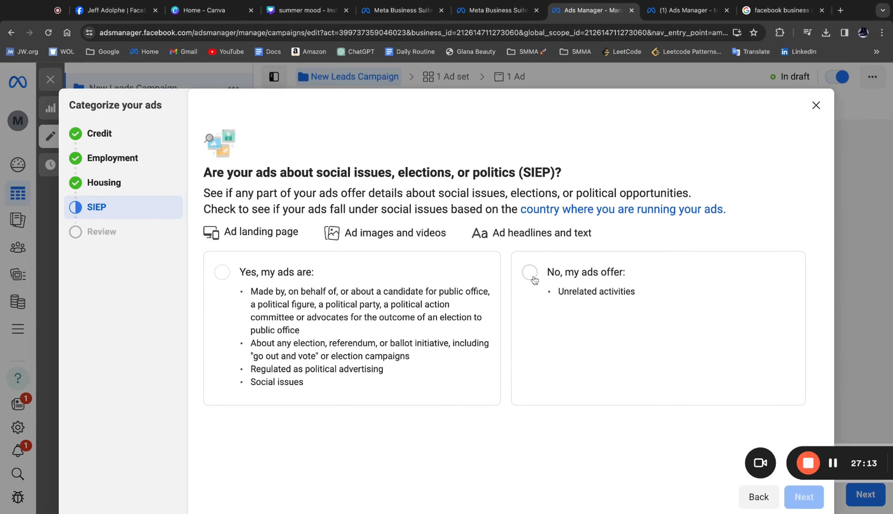
click(532, 275)
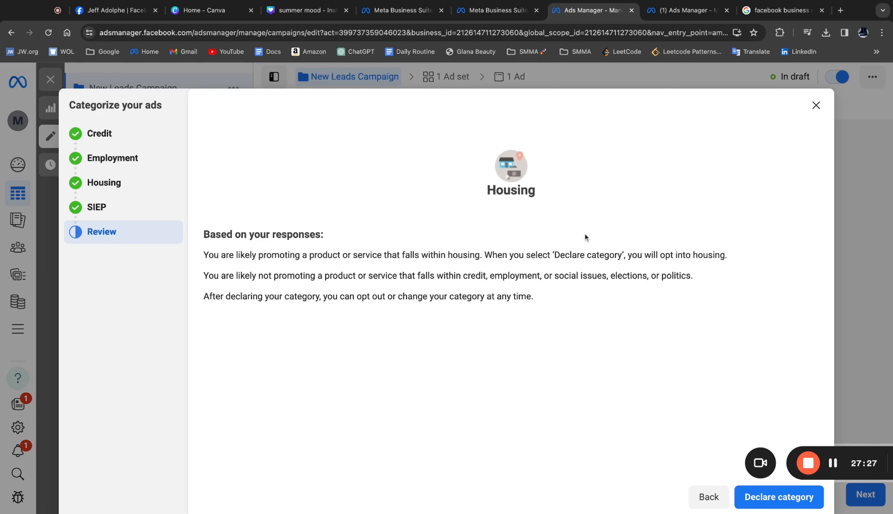
click(757, 498)
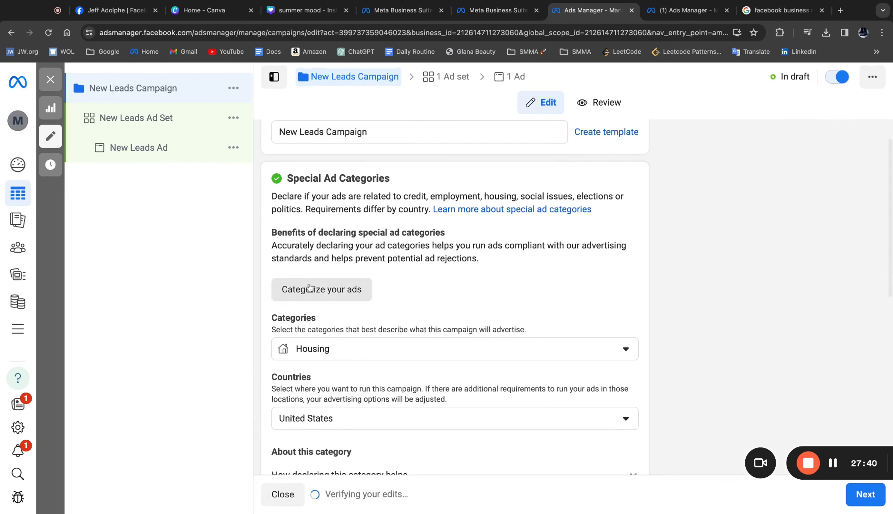
- Review the campaign's category, country, details with extra options shown, A/B test and Advantage campaign budget settings
scroll(407, 361, down, 2)
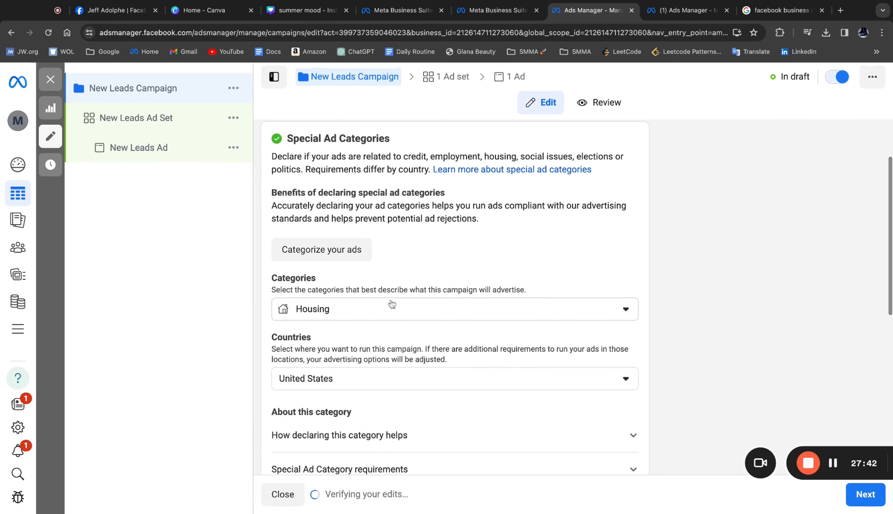
scroll(391, 304, down, 8)
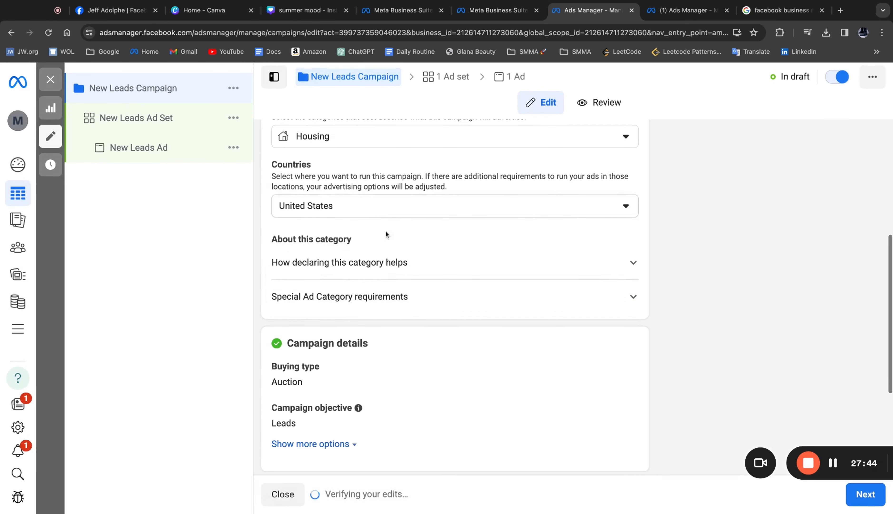
scroll(400, 283, down, 5)
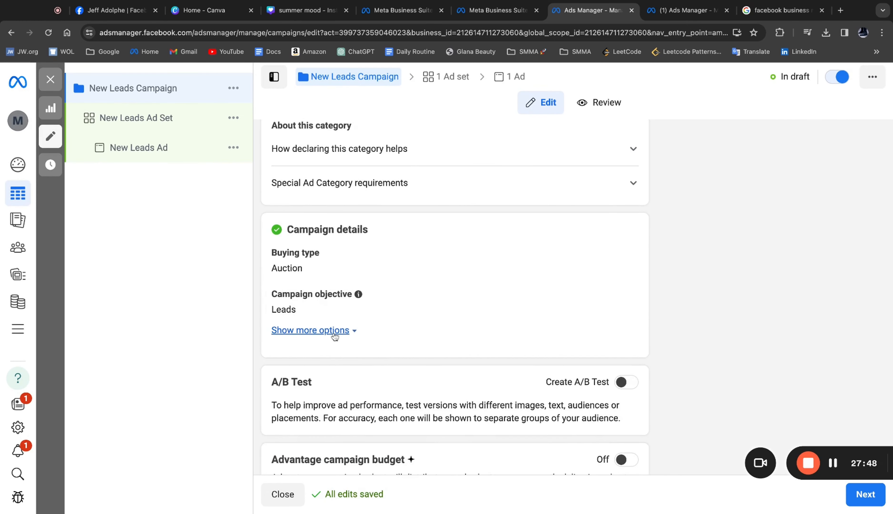
click(332, 334)
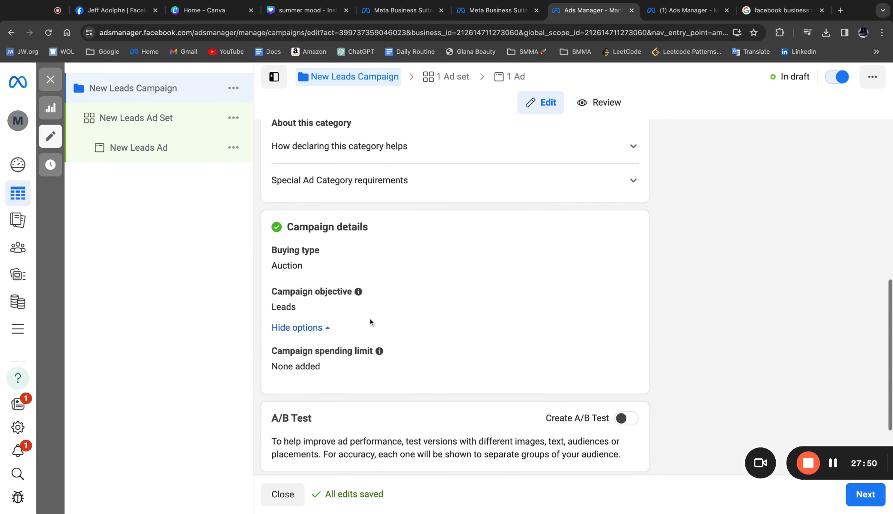
scroll(370, 319, down, 5)
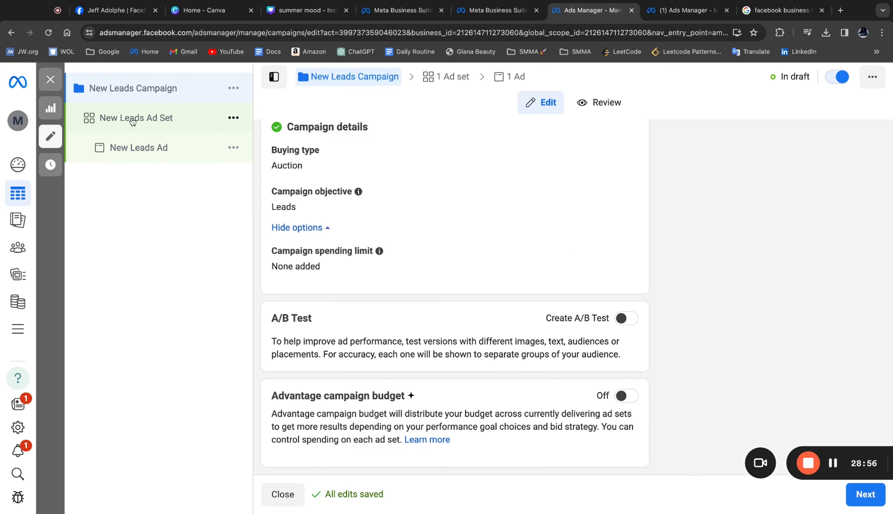
- Open New Leads Ad Set and review its conversion location and Facebook Page settings
click(158, 121)
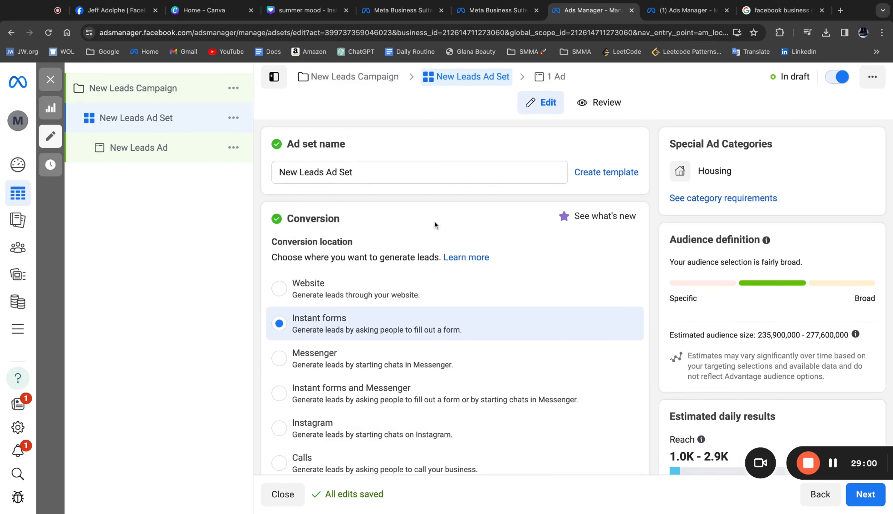
scroll(434, 220, down, 5)
scroll(356, 254, down, 15)
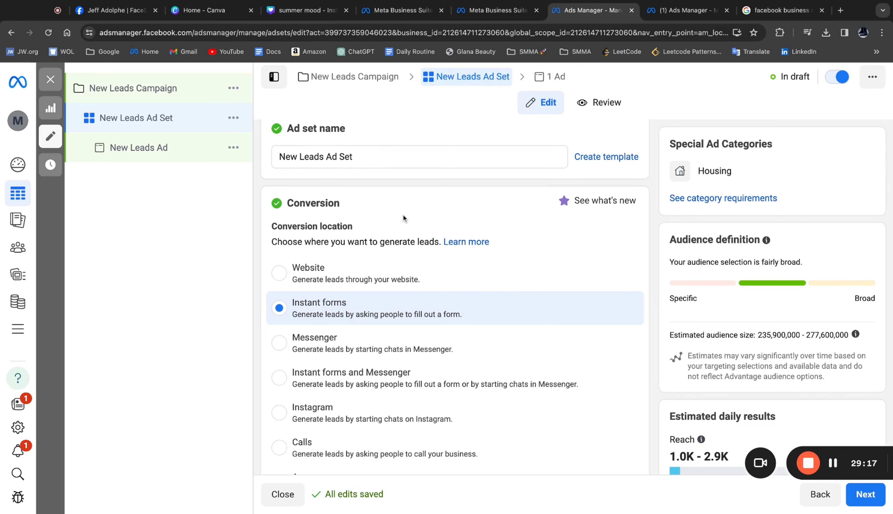
scroll(403, 215, down, 1)
scroll(402, 214, down, 1)
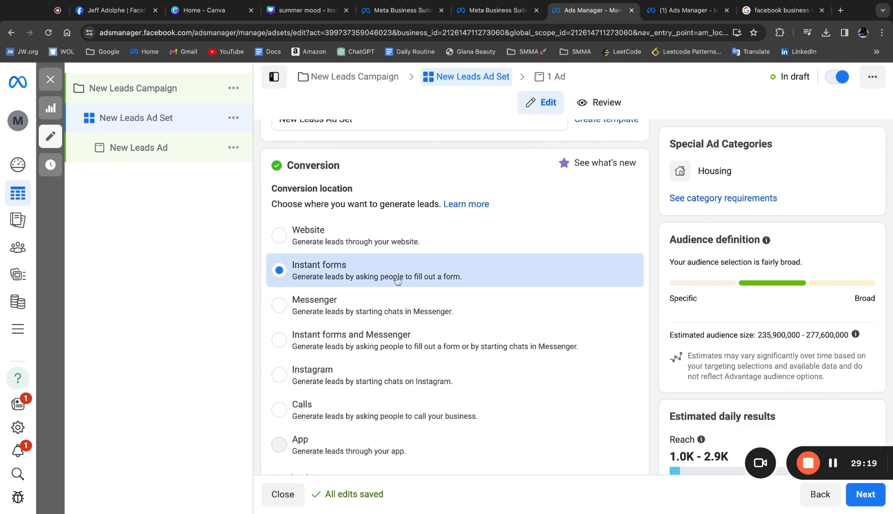
scroll(469, 261, down, 5)
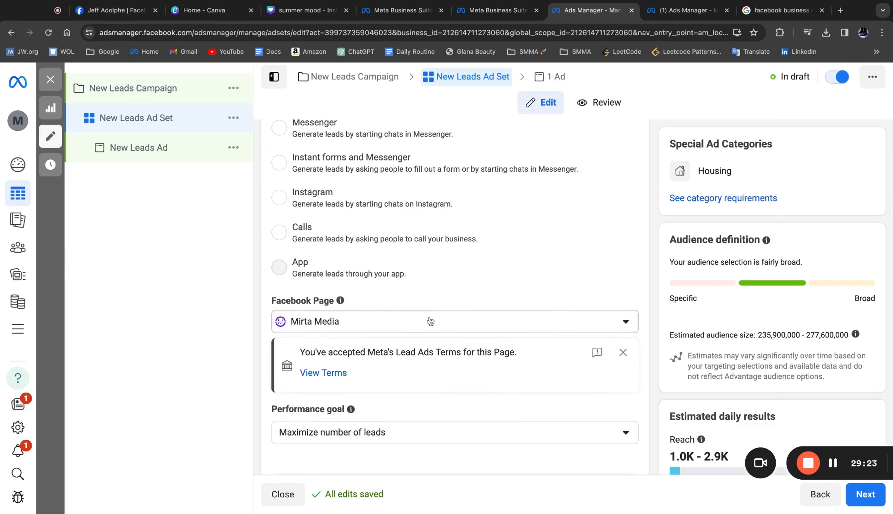
- Examine the ad set's performance goal choices without changing the selection, and continue to the cost per result goal
scroll(429, 320, down, 1)
scroll(430, 320, down, 2)
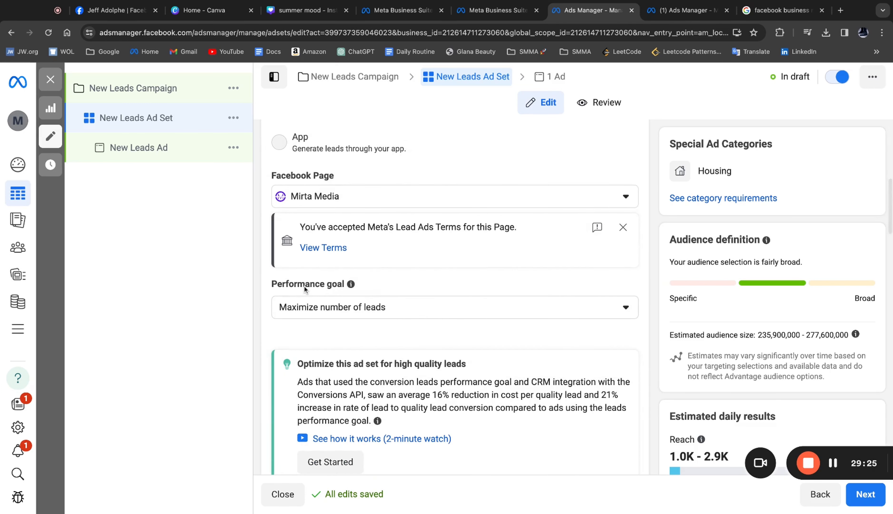
click(387, 308)
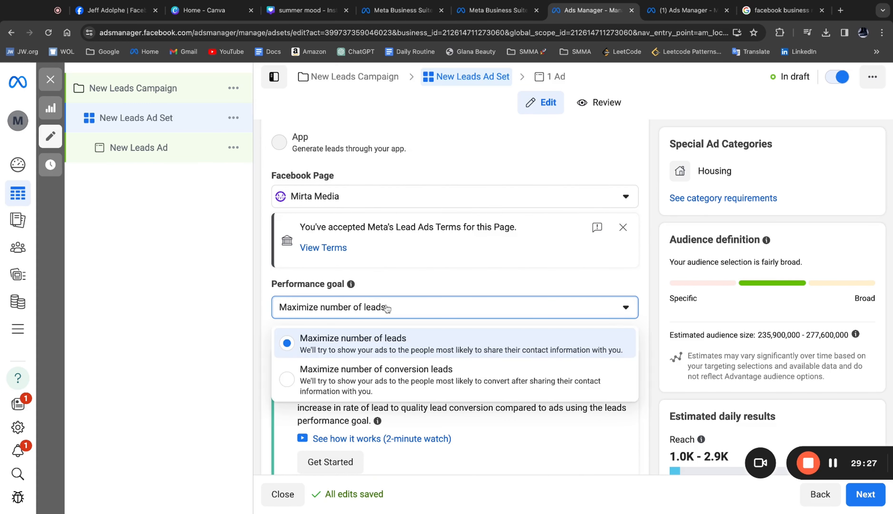
click(388, 308)
scroll(418, 258, down, 4)
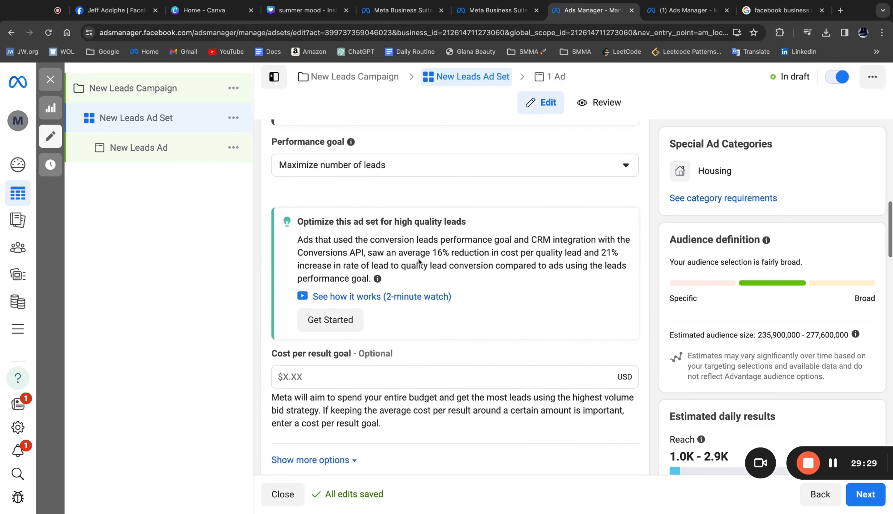
- Review the ad set's cost per result goal, dynamic creative setting, and daily budget with its maximum daily and weekly spend
scroll(418, 257, down, 2)
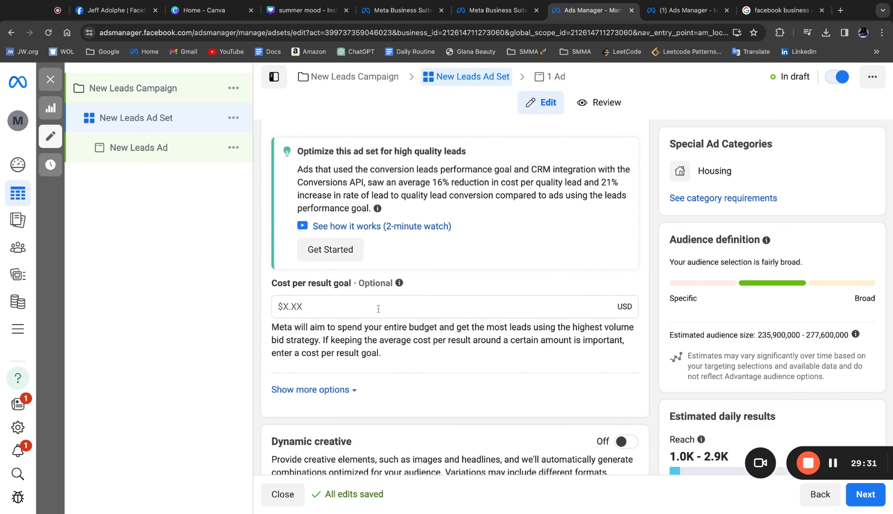
scroll(399, 307, down, 5)
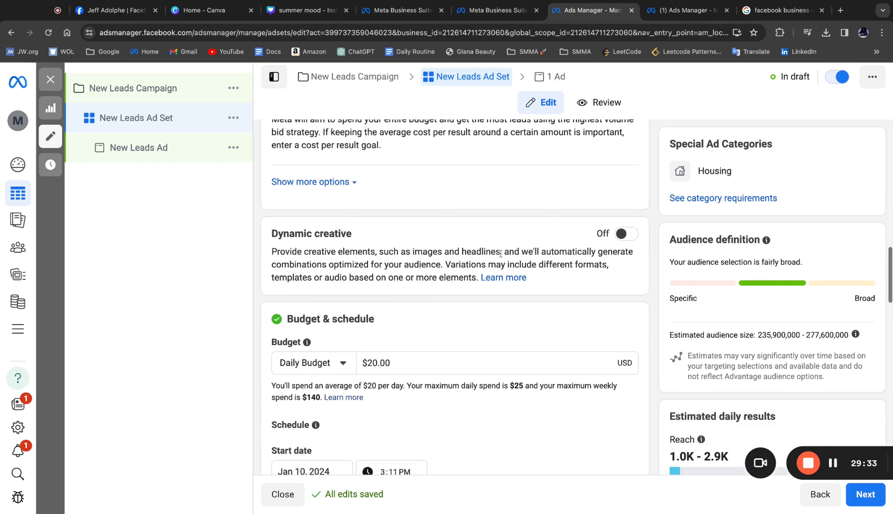
scroll(370, 263, down, 3)
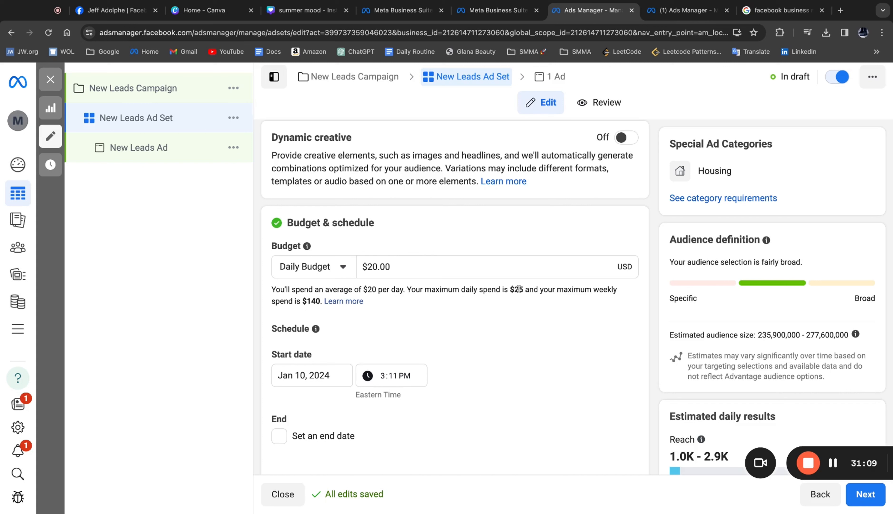
drag(519, 290, 514, 289)
click(434, 304)
scroll(398, 325, down, 1)
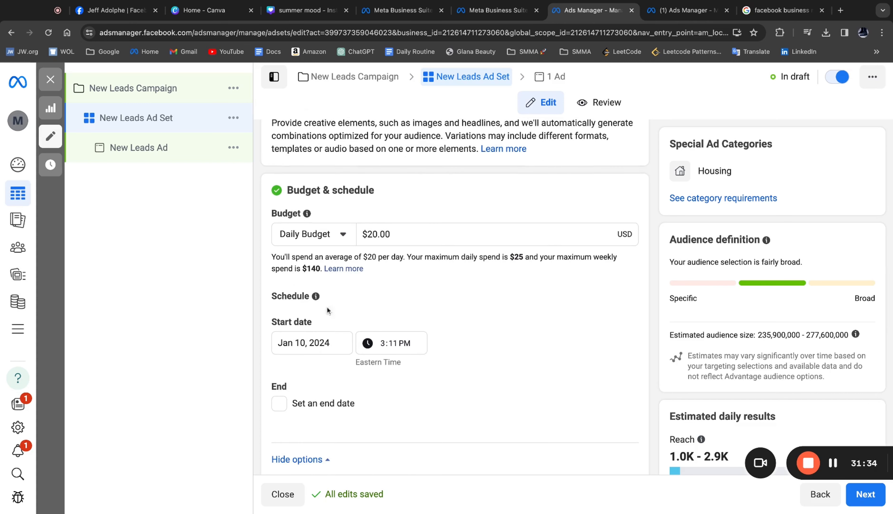
- Schedule the ad set to start on January 11, 2024 at 12:00 AM
click(303, 343)
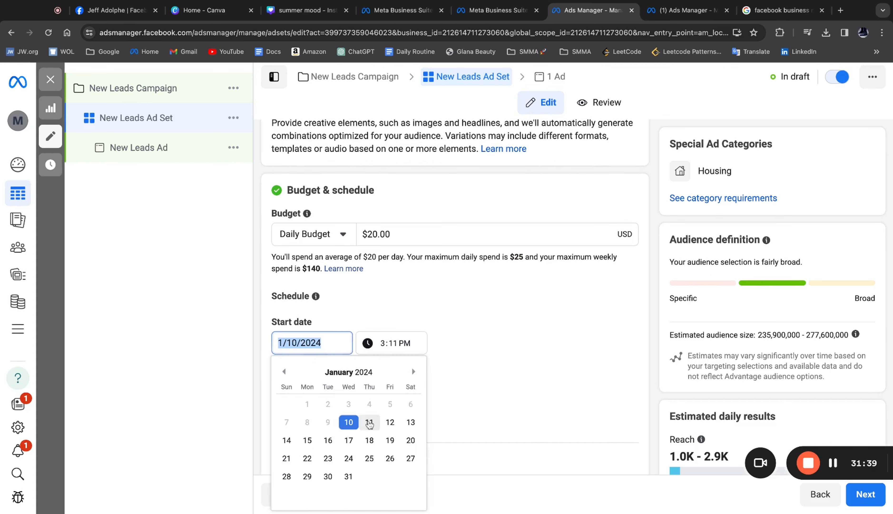
click(374, 272)
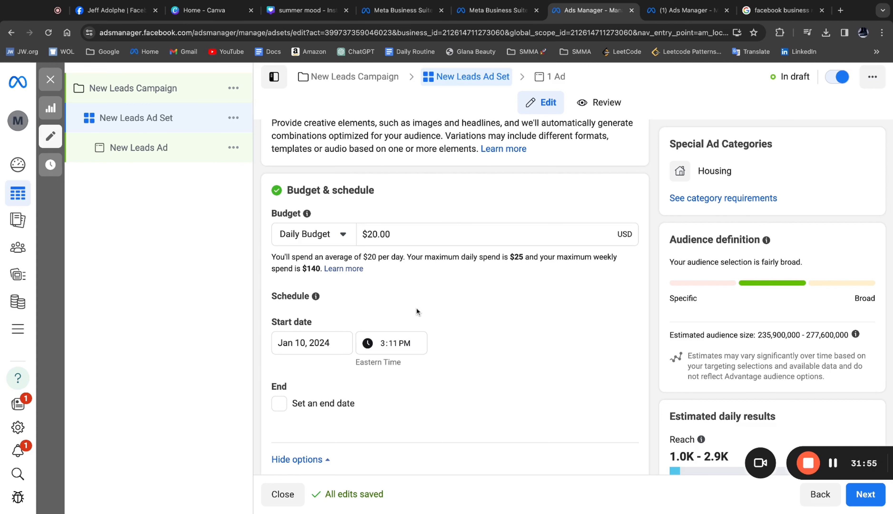
scroll(416, 310, down, 1)
click(315, 336)
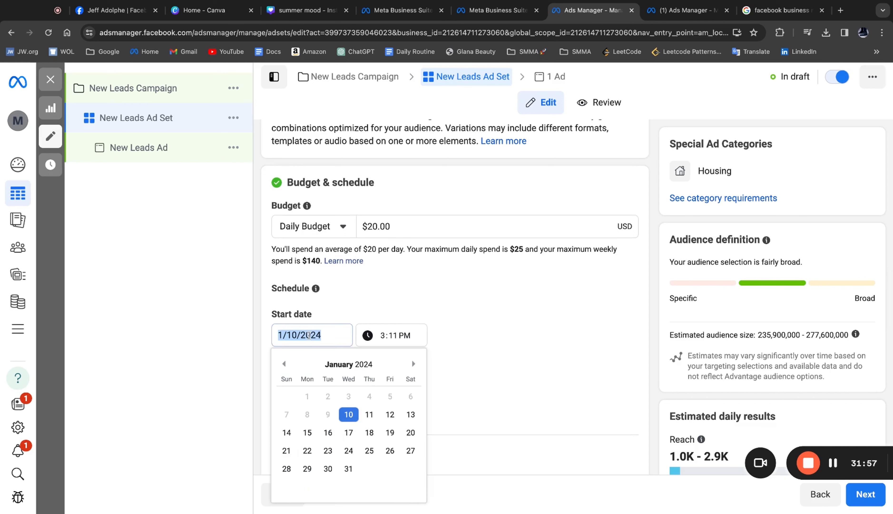
click(369, 415)
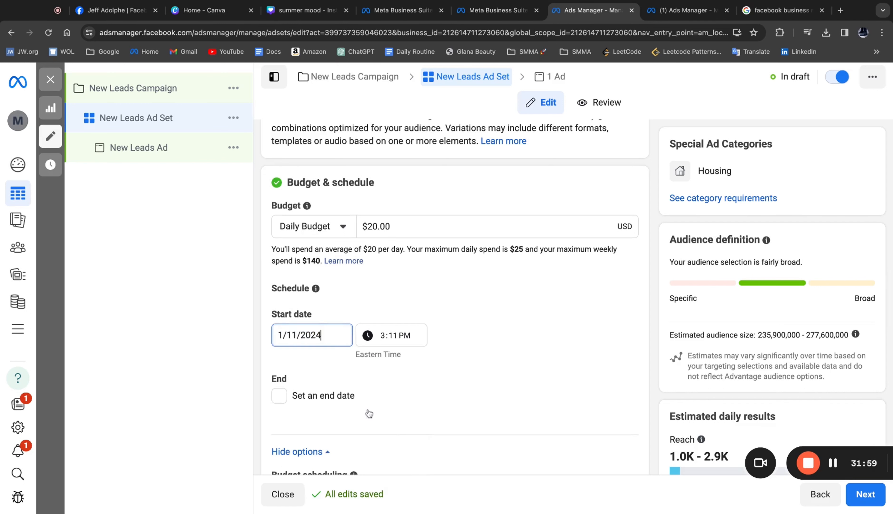
click(384, 337)
text(1200)
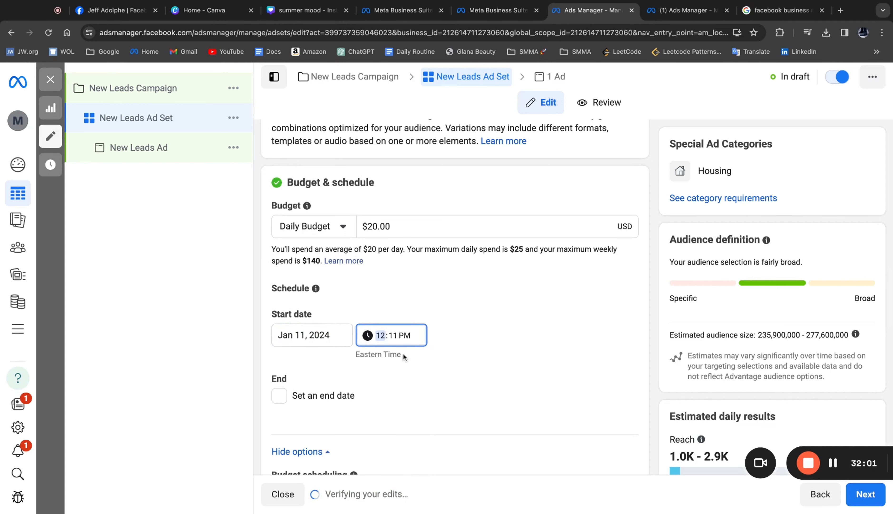
click(409, 335)
text(a)
click(427, 288)
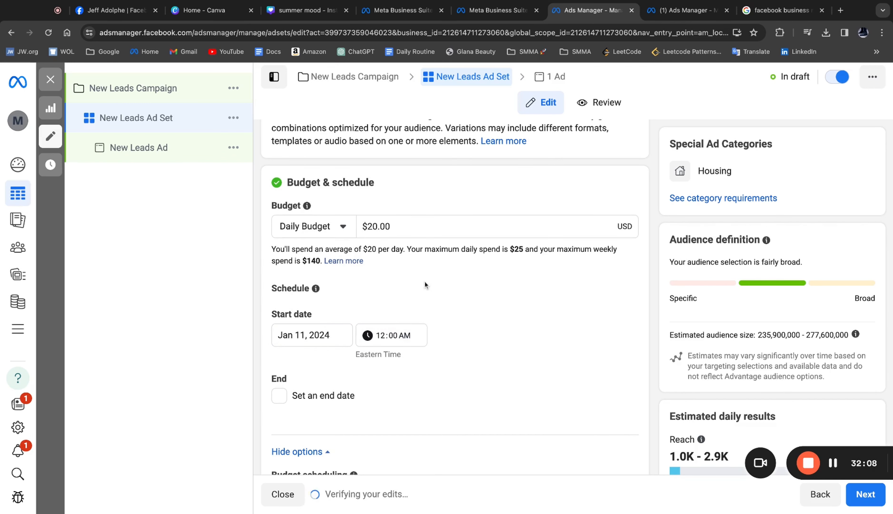
- Change the ad set's audience location from the United States to Las Vegas, Nevada
scroll(425, 277, down, 2)
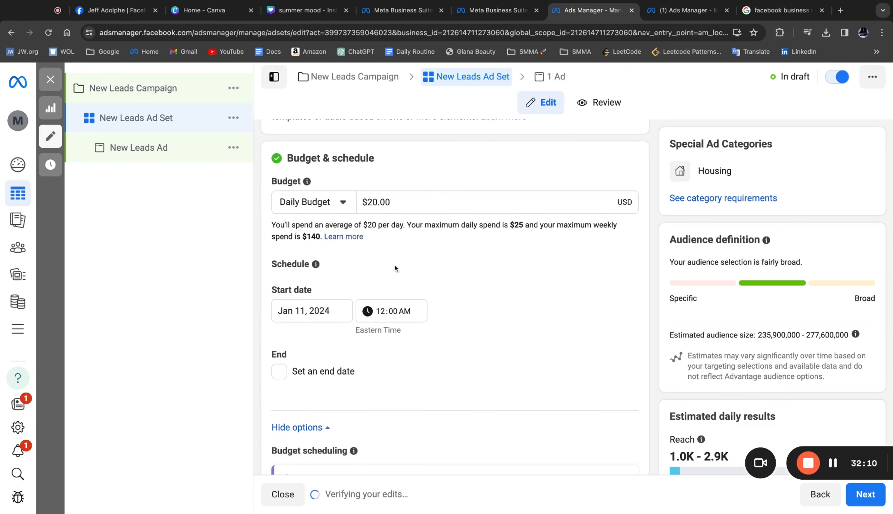
scroll(426, 294, down, 1)
scroll(438, 301, down, 8)
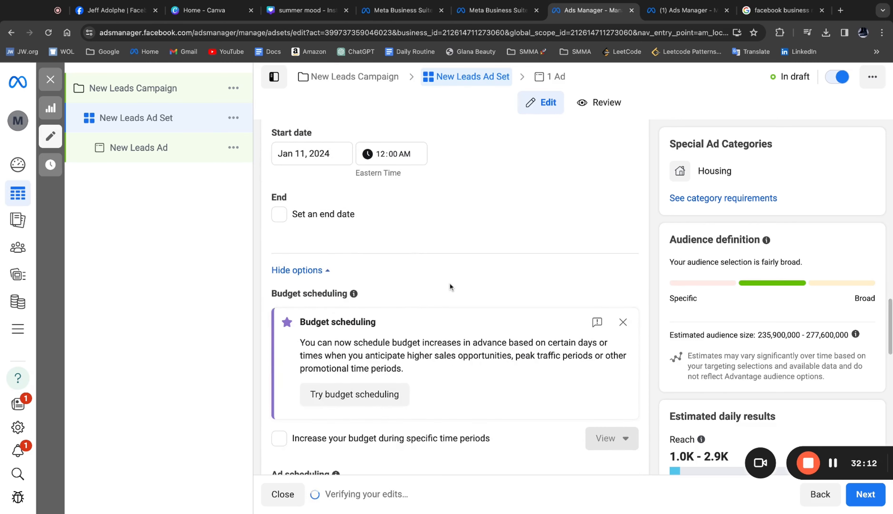
scroll(458, 273, down, 5)
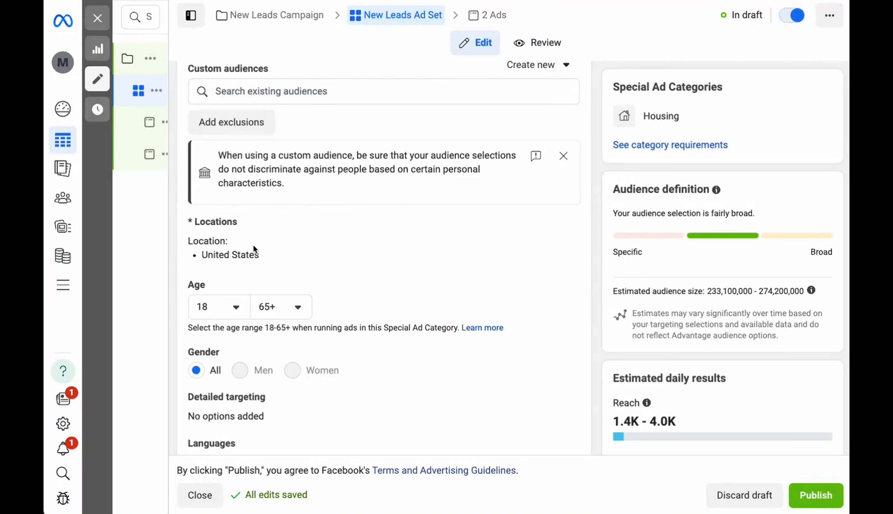
mouse_move(505, 236)
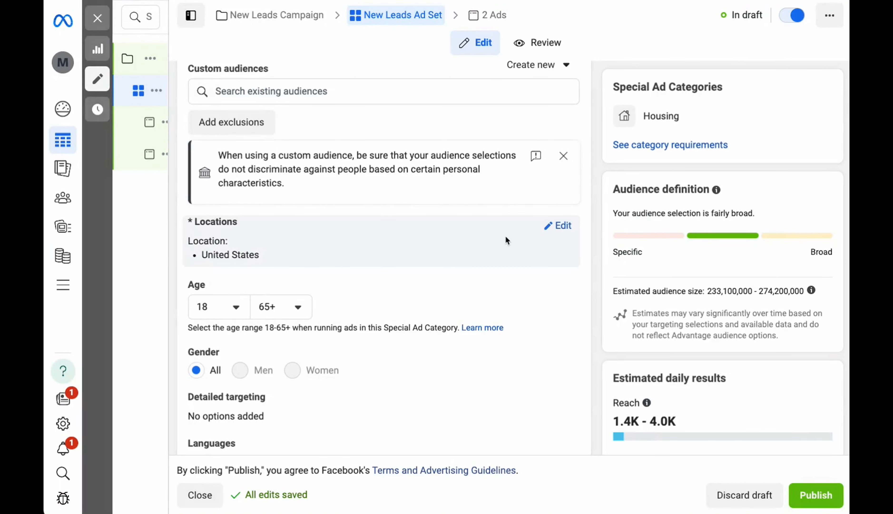
click(563, 227)
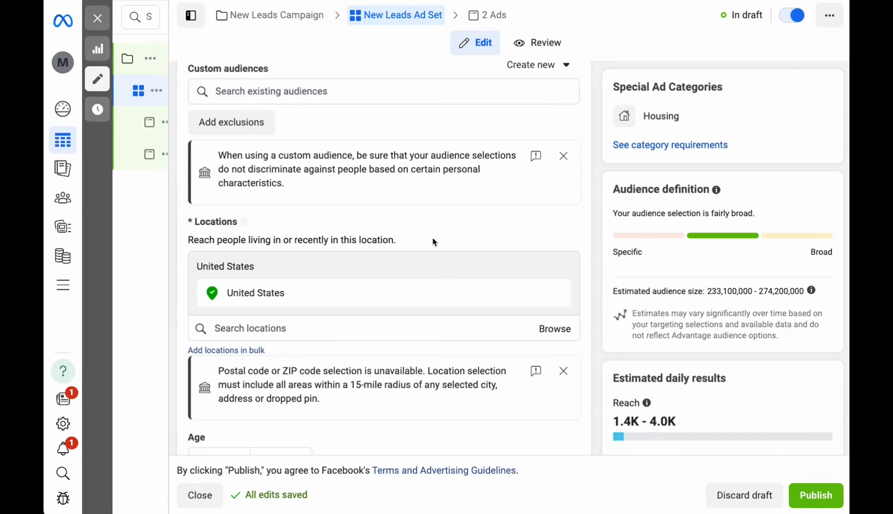
scroll(432, 236, down, 2)
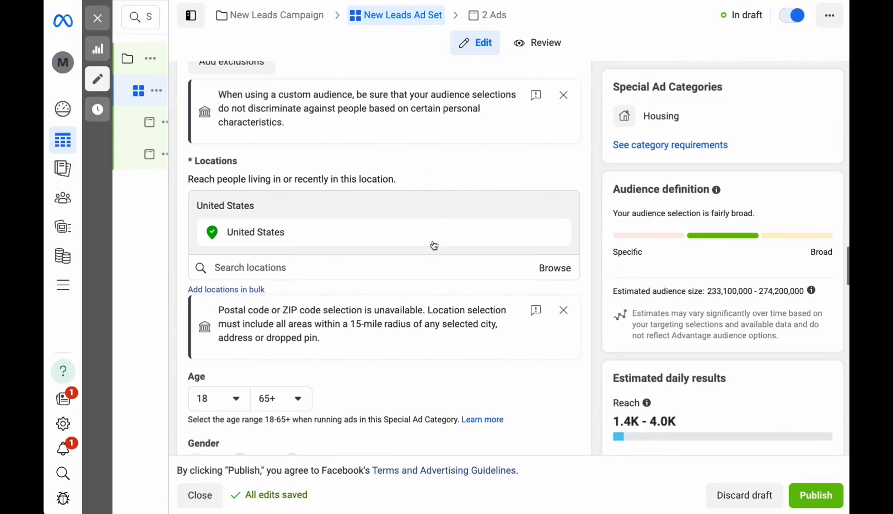
click(296, 266)
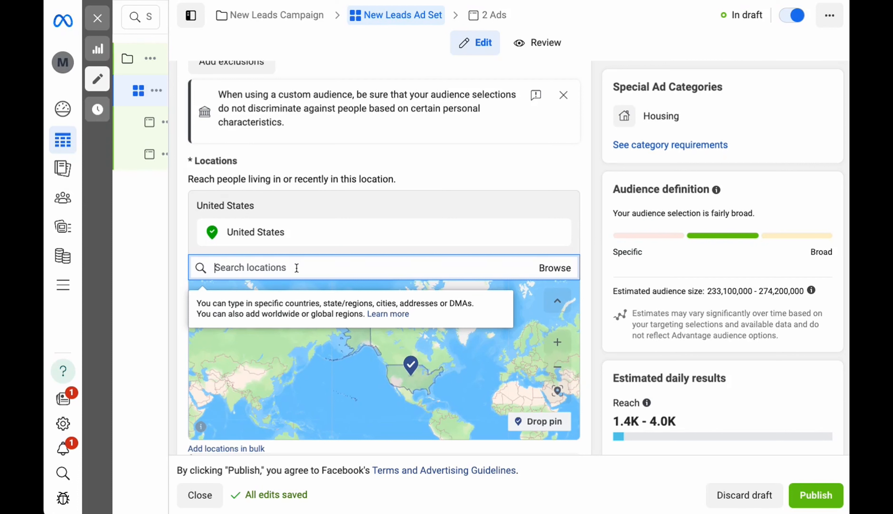
text(las vegas)
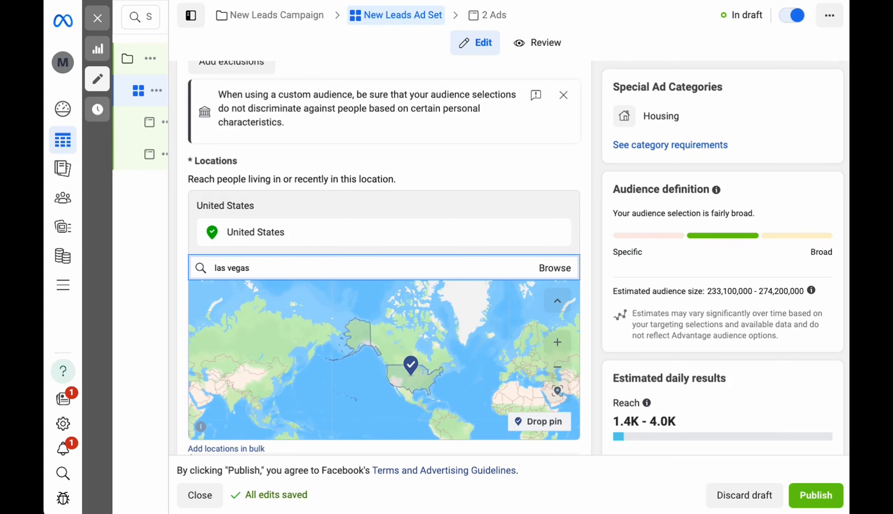
click(250, 297)
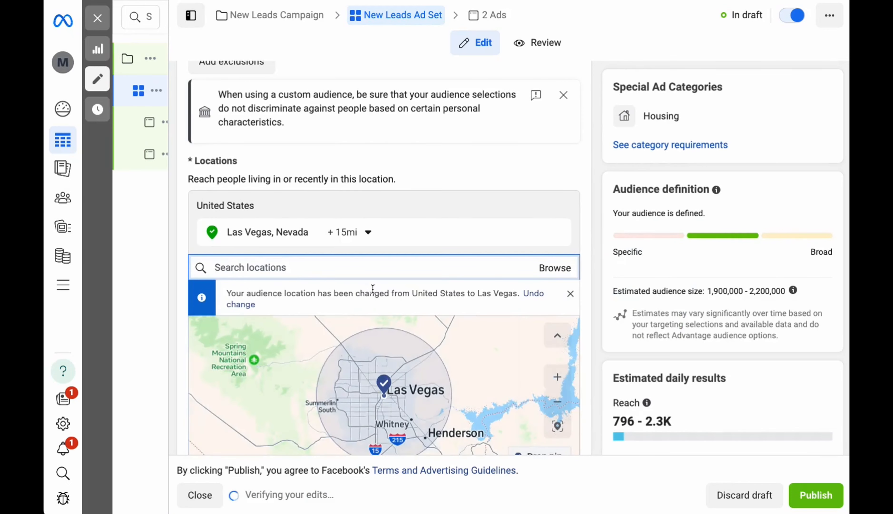
- Examine the radius options around Las Vegas without changing them, and check the audience definition and estimated daily results
scroll(406, 226, down, 2)
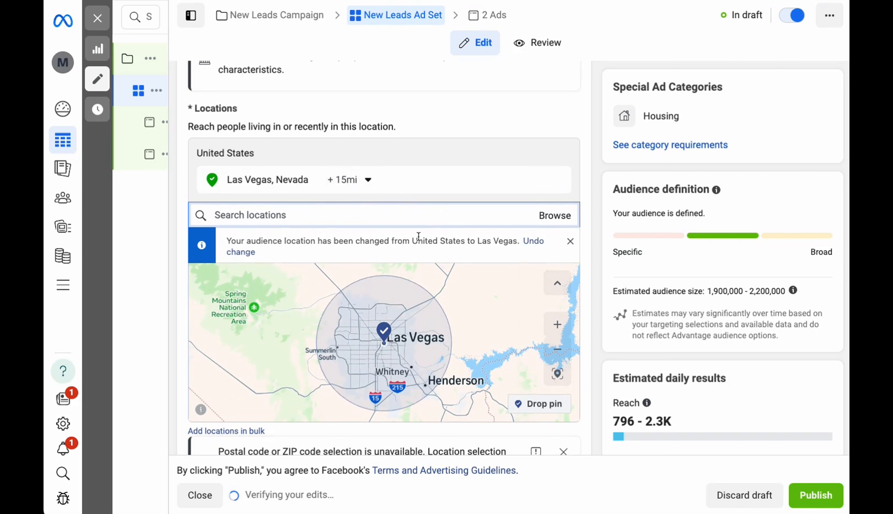
click(349, 179)
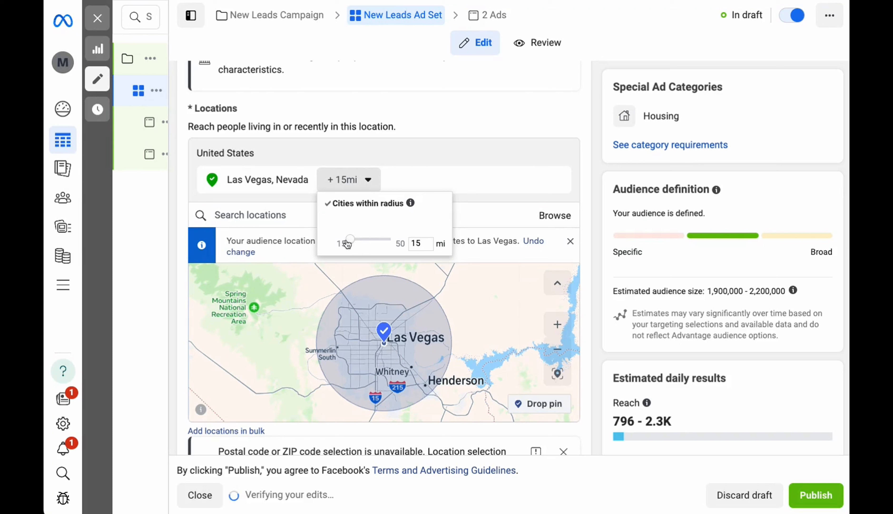
mouse_move(348, 243)
mouse_down()
mouse_move(407, 243)
mouse_move(347, 244)
mouse_up()
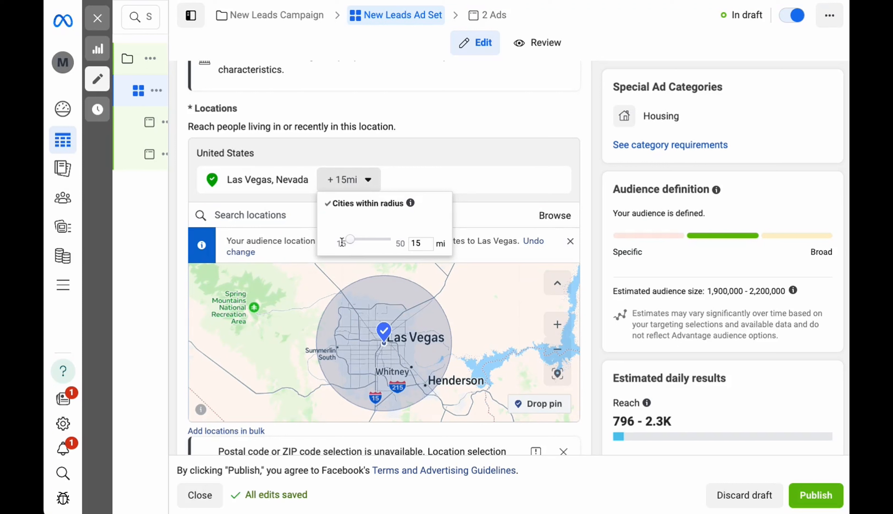
click(428, 134)
scroll(494, 149, down, 2)
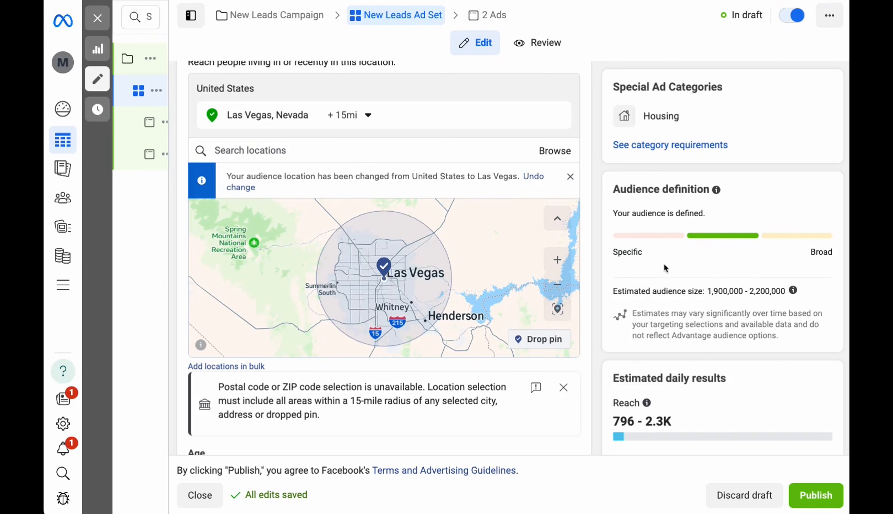
scroll(695, 316, down, 1)
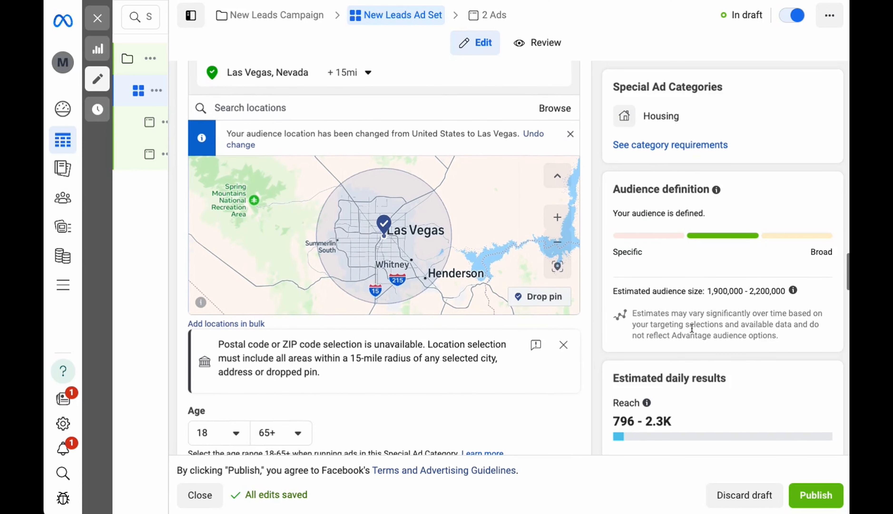
mouse_move(647, 406)
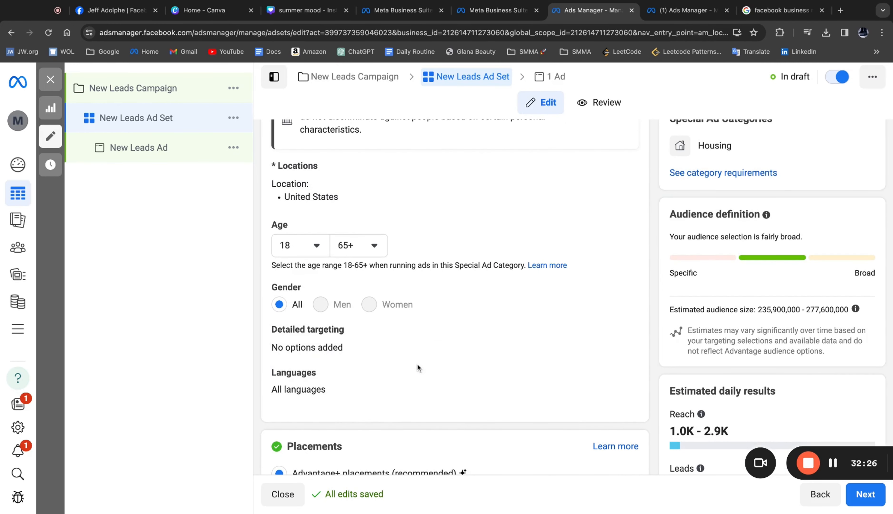
- Open the audience's detailed targeting for editing and check its field for demographics, interests or behaviors
click(620, 331)
scroll(456, 338, down, 2)
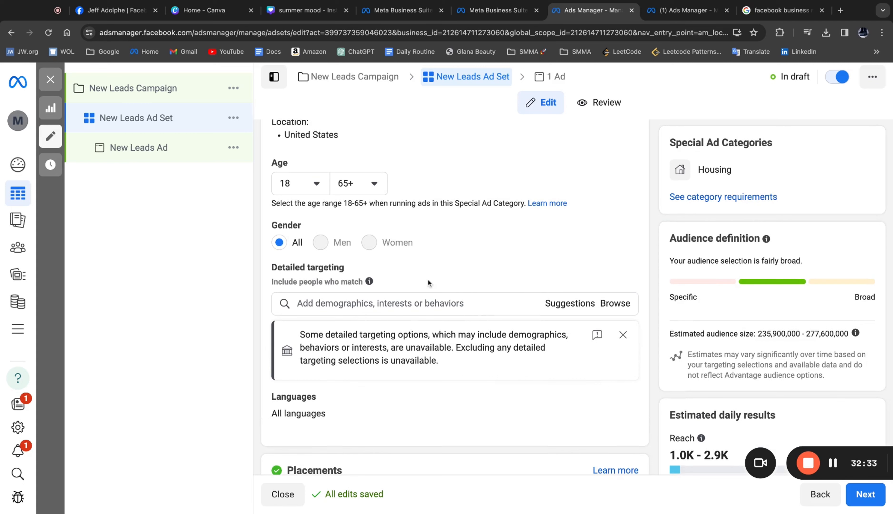
click(436, 301)
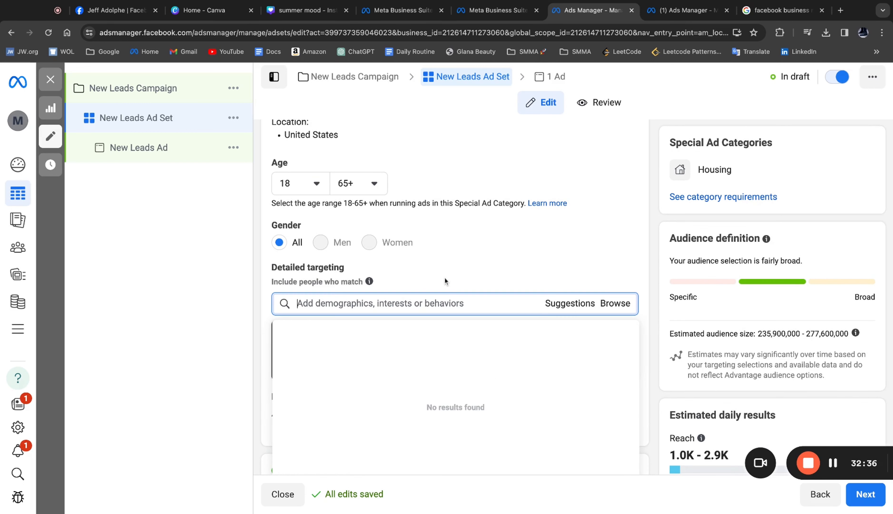
click(453, 272)
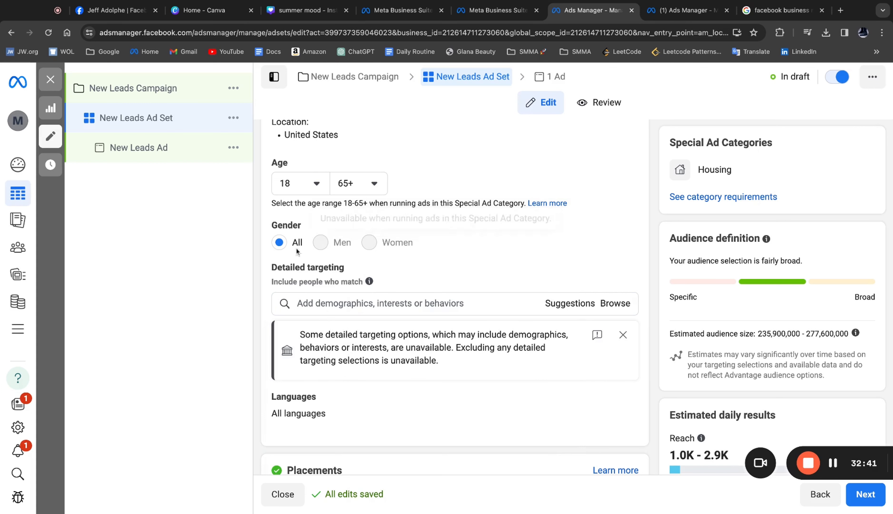
- Examine the minimum age choices allowed for the housing ad set's audience
scroll(356, 292, up, 1)
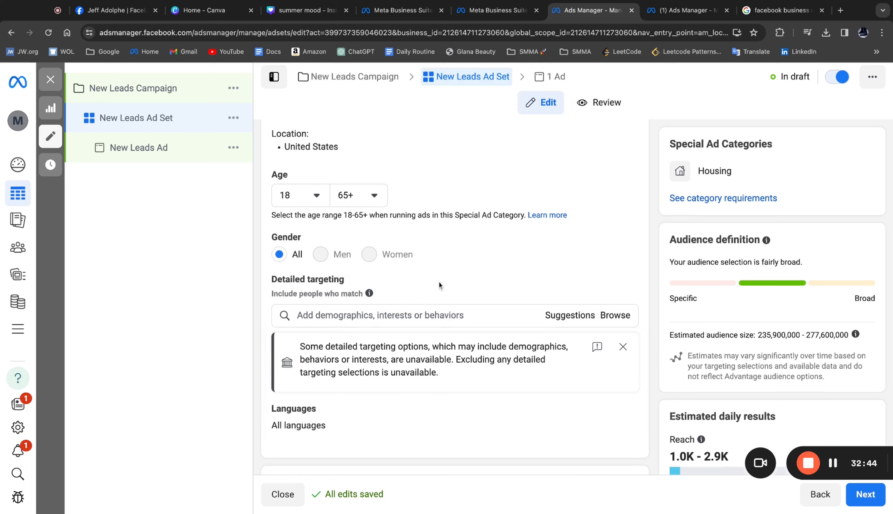
scroll(439, 282, up, 3)
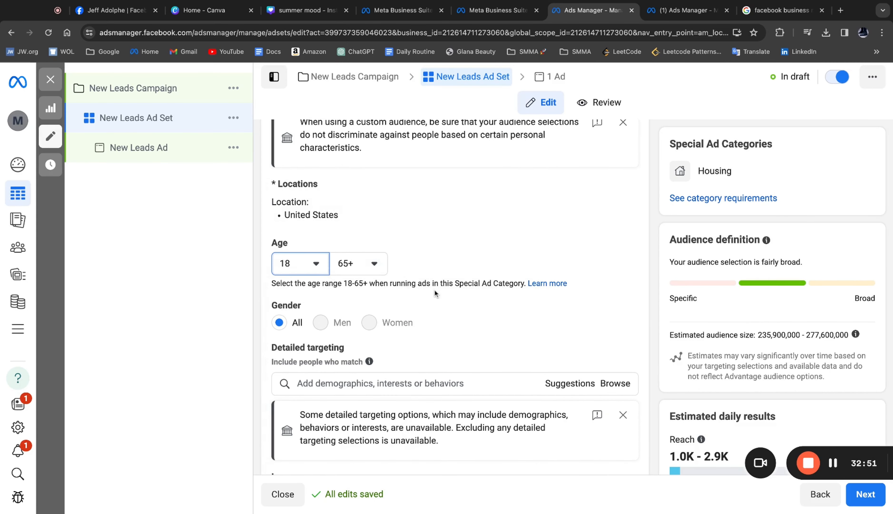
click(309, 268)
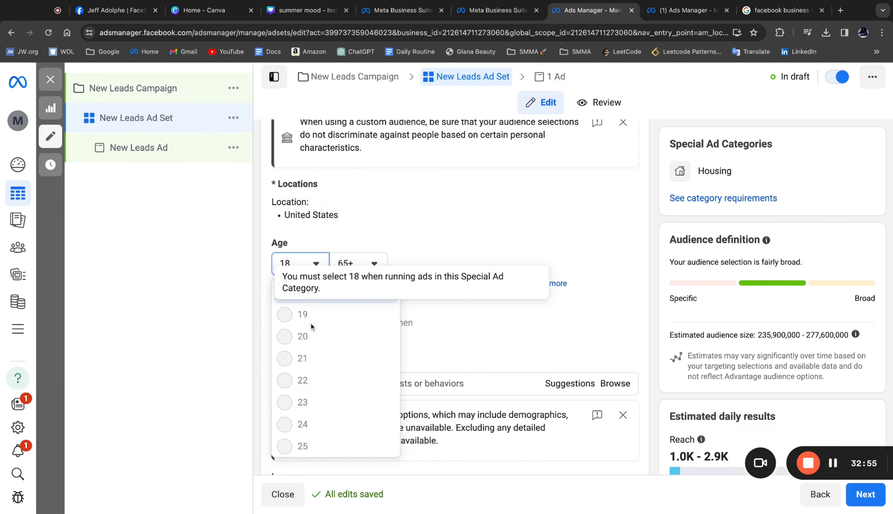
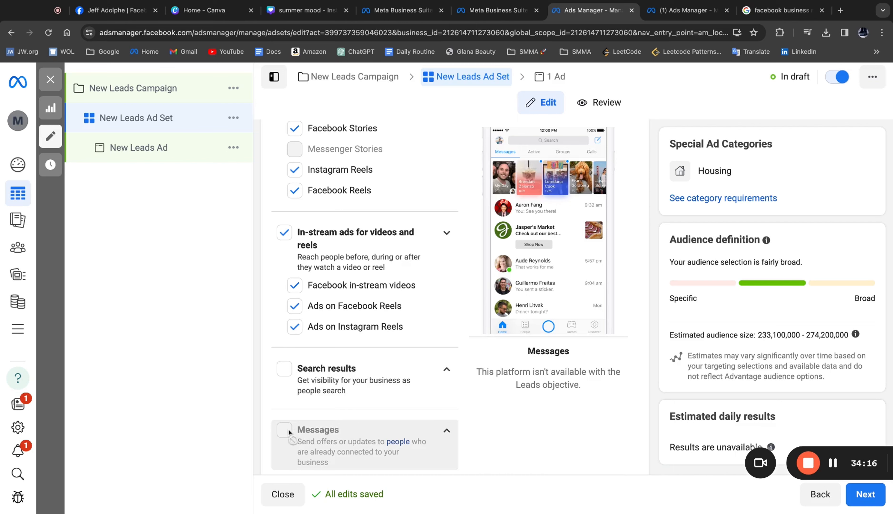
- Check the ad set's selected feed, Stories and Reels, and in-stream placements, and continue to the ad-level settings
scroll(319, 319, up, 3)
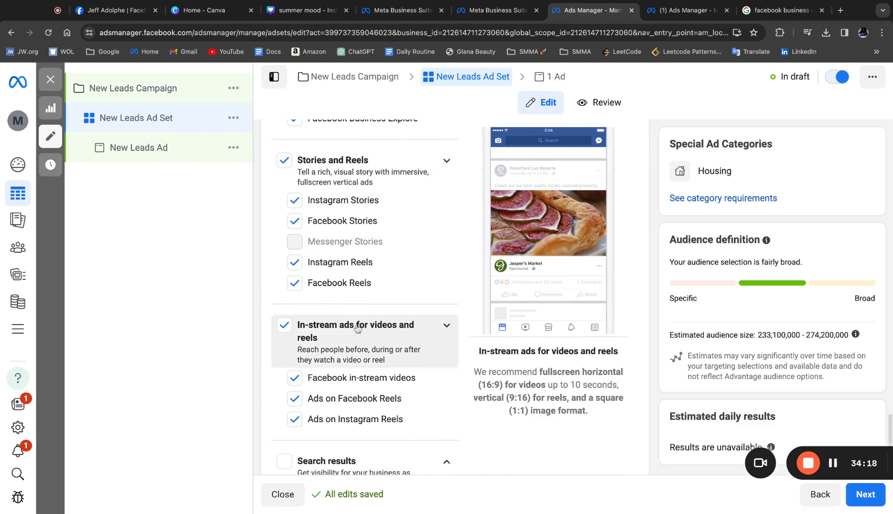
scroll(350, 343, up, 6)
scroll(350, 345, up, 3)
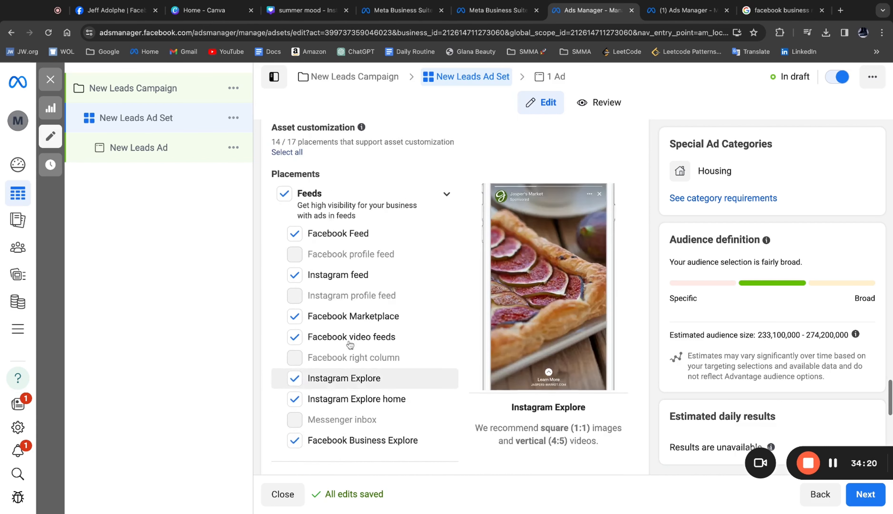
scroll(350, 345, down, 10)
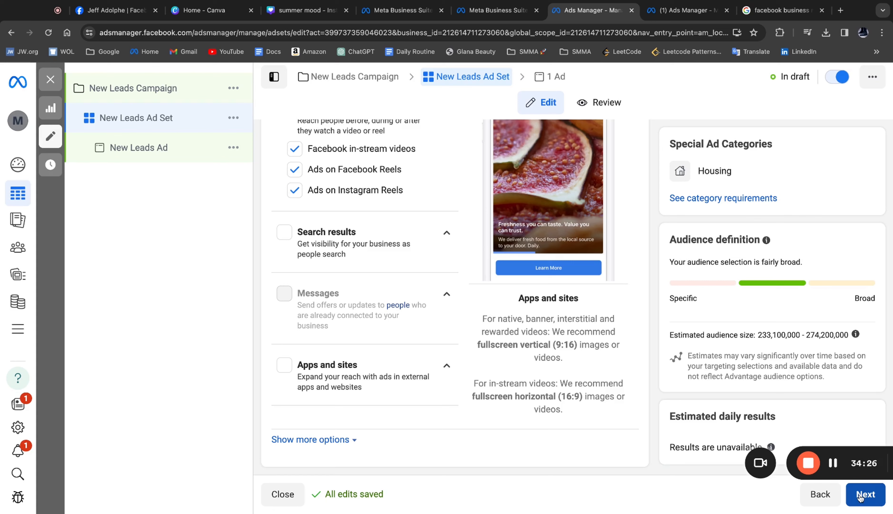
click(861, 497)
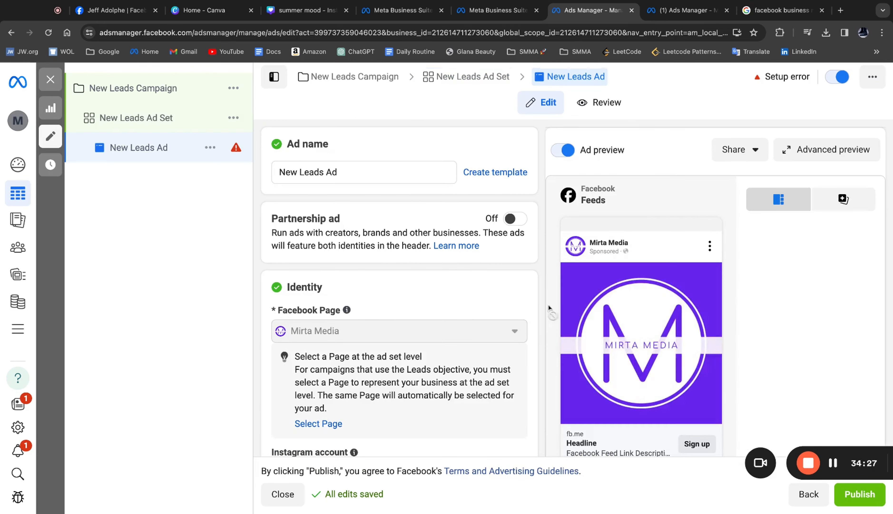
- Set the ad's Instagram account to mirtamediamarketing in its identity settings
scroll(393, 171, down, 5)
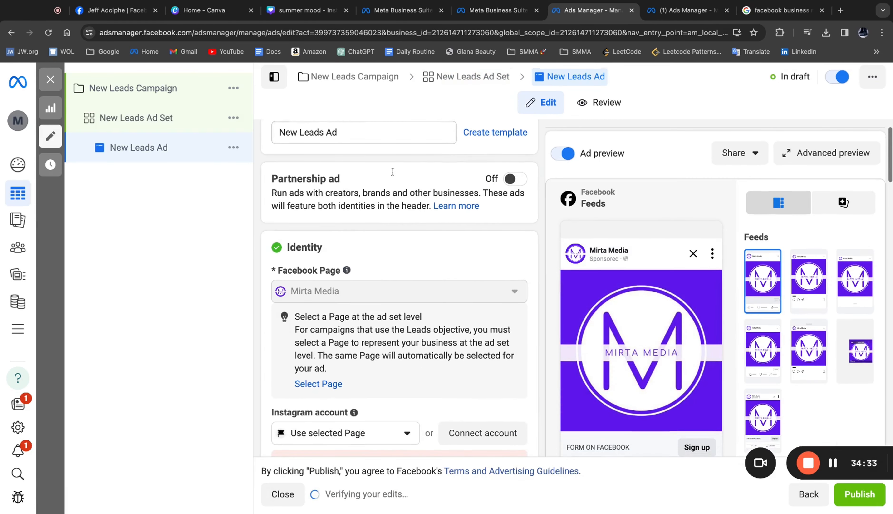
scroll(358, 213, down, 2)
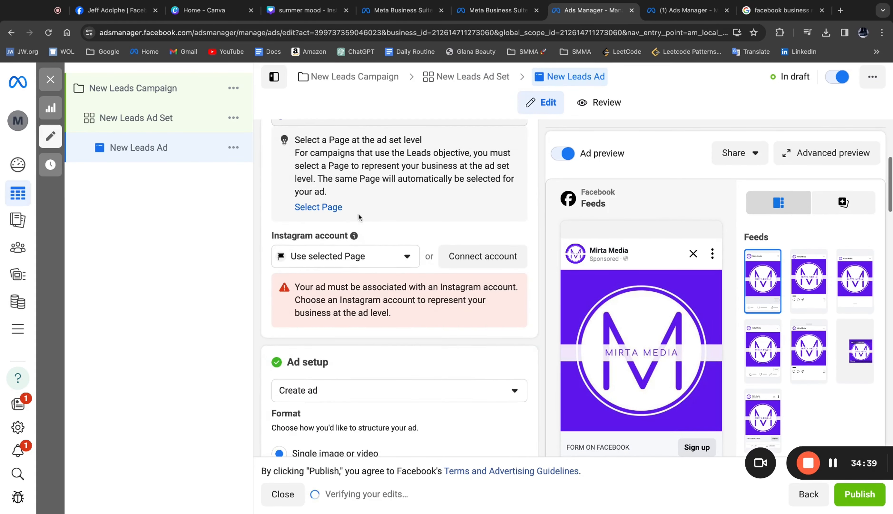
click(358, 256)
click(358, 308)
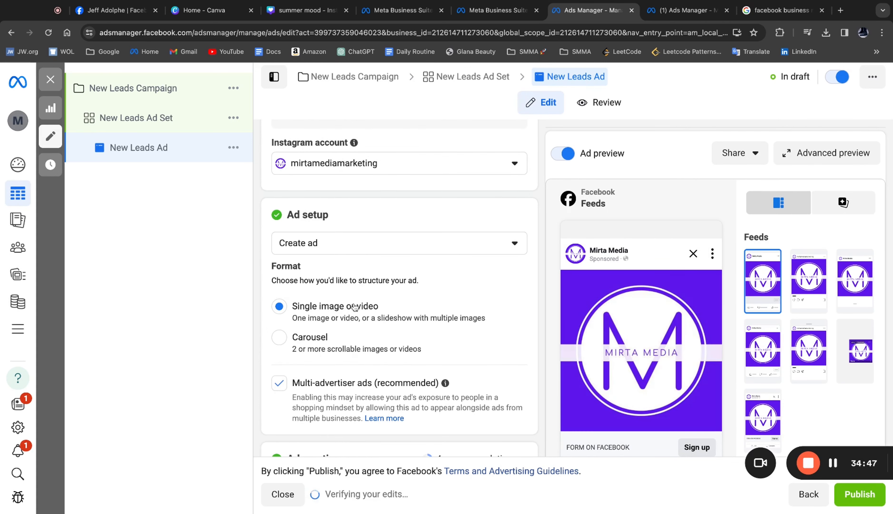
- Try the Carousel format, return the ad to Single image or video, and turn off multi-advertiser ads
click(286, 340)
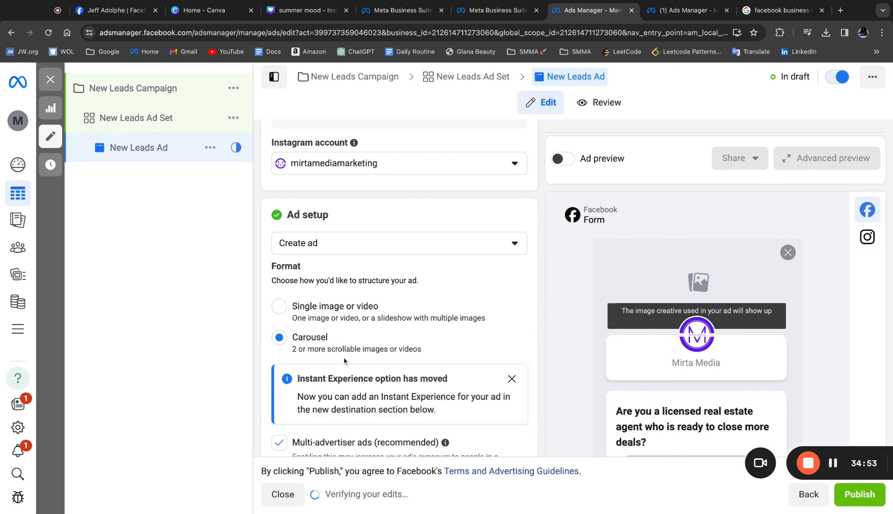
click(298, 310)
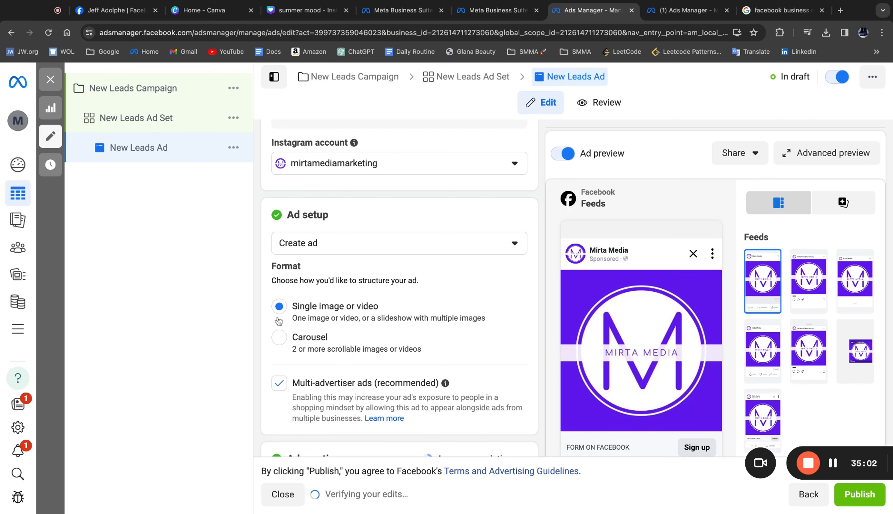
scroll(380, 297, down, 2)
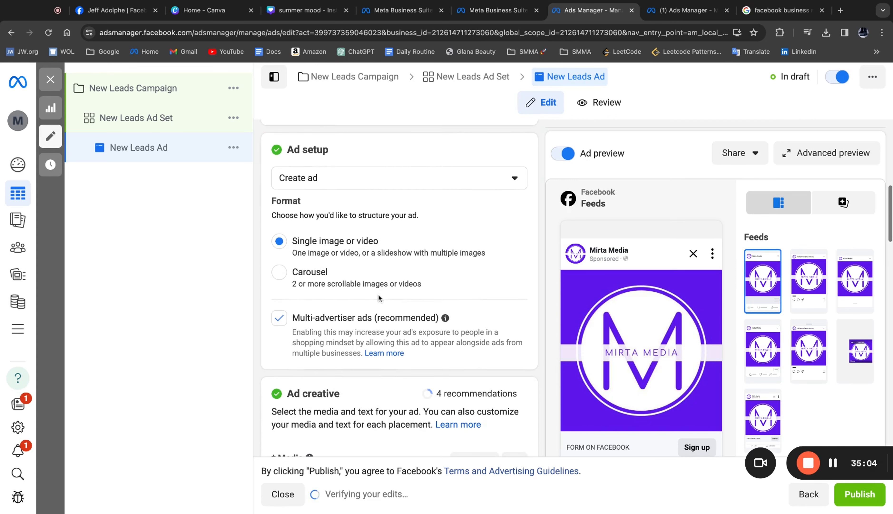
click(279, 321)
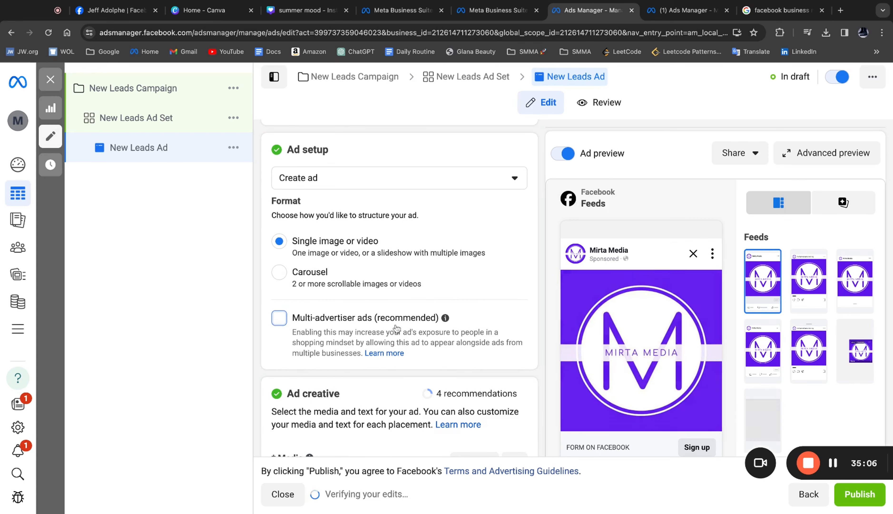
- Replace the ad's logo image with the uploaded "Summer Mood" four-photo house collage and continue to cropping
scroll(411, 319, down, 4)
scroll(411, 328, down, 3)
click(475, 221)
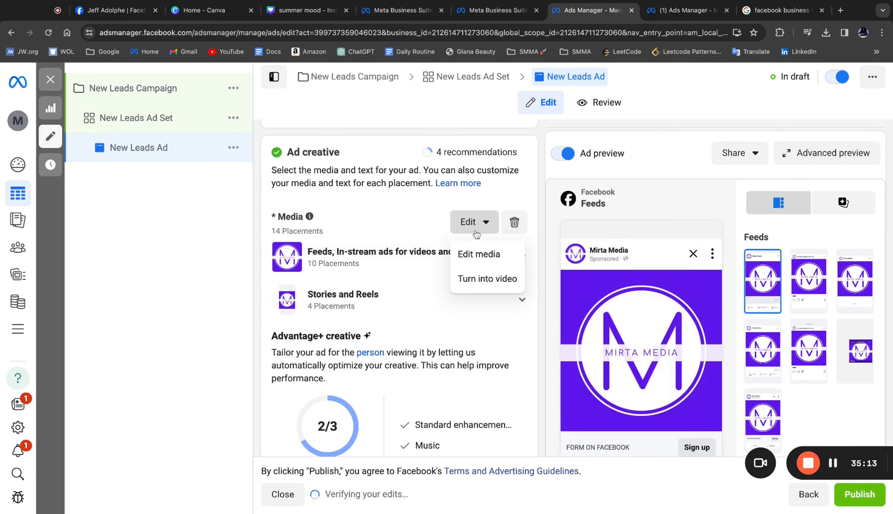
click(483, 255)
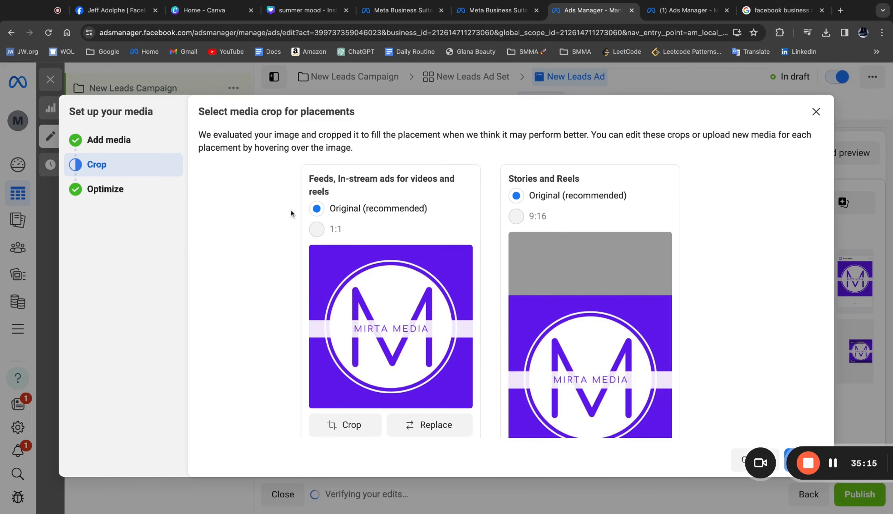
click(126, 144)
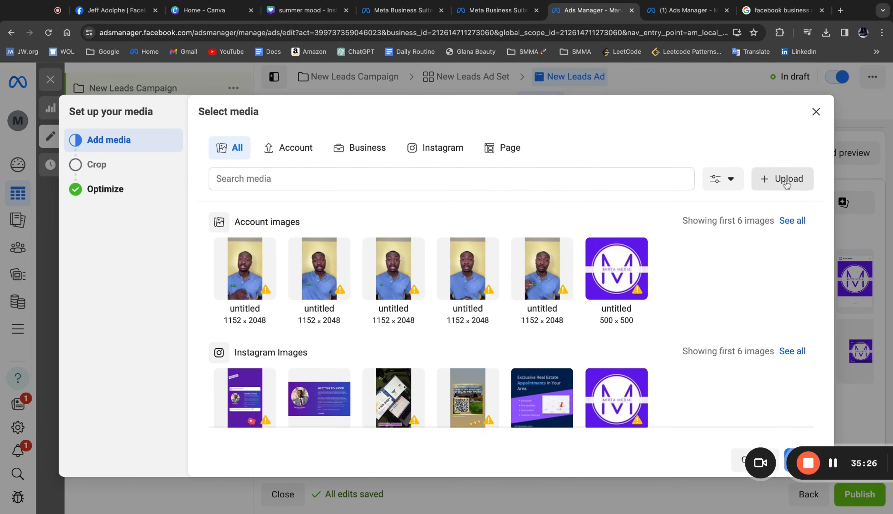
click(781, 178)
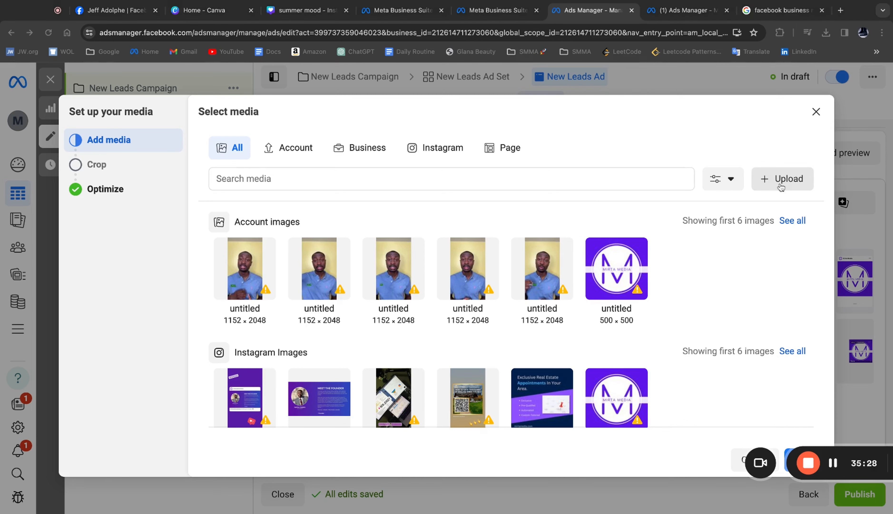
click(804, 459)
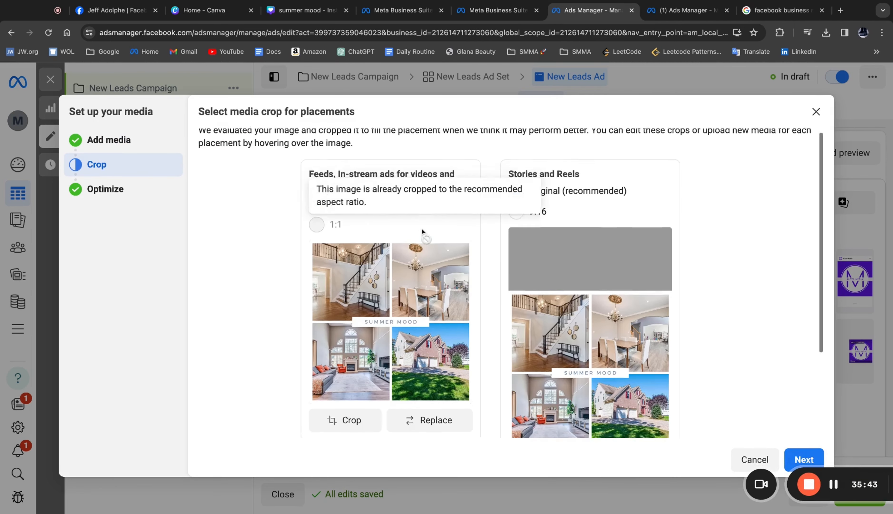
- Compare the 9:16 crop for Stories and Reels, keep the Original crop, and continue to creative optimization
scroll(423, 237, down, 3)
scroll(423, 232, up, 2)
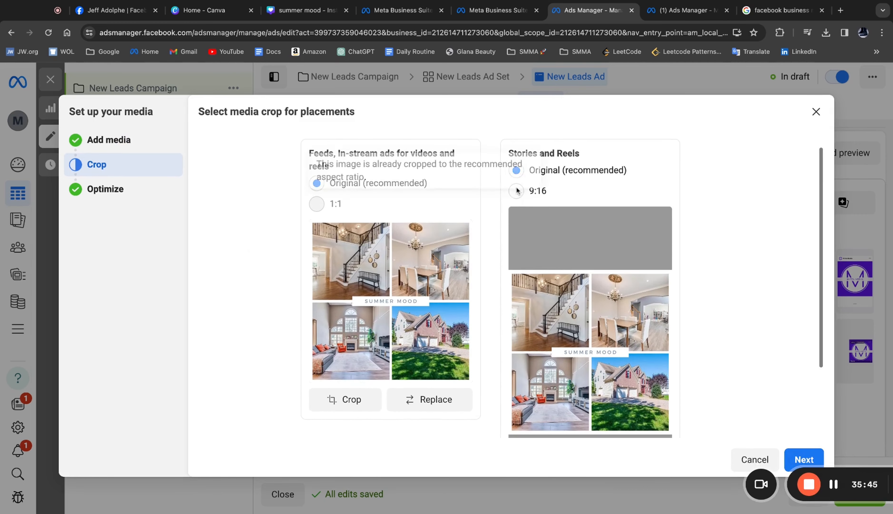
click(518, 193)
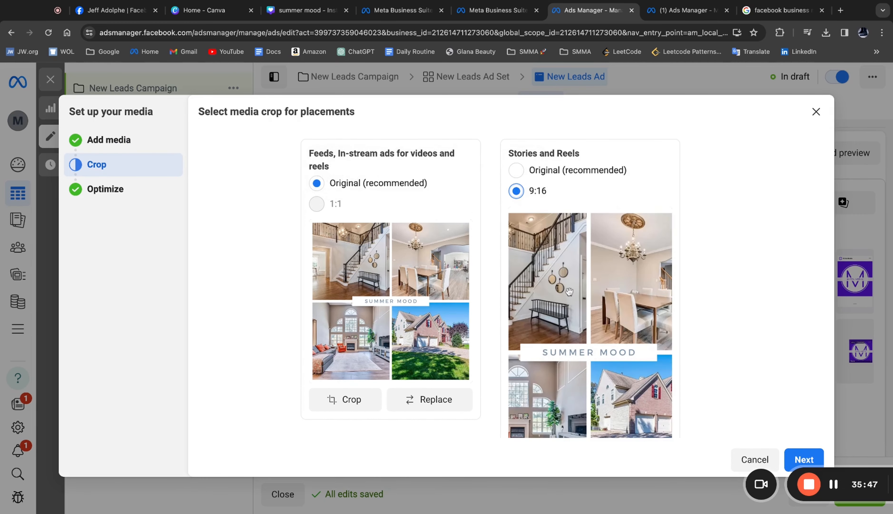
click(516, 170)
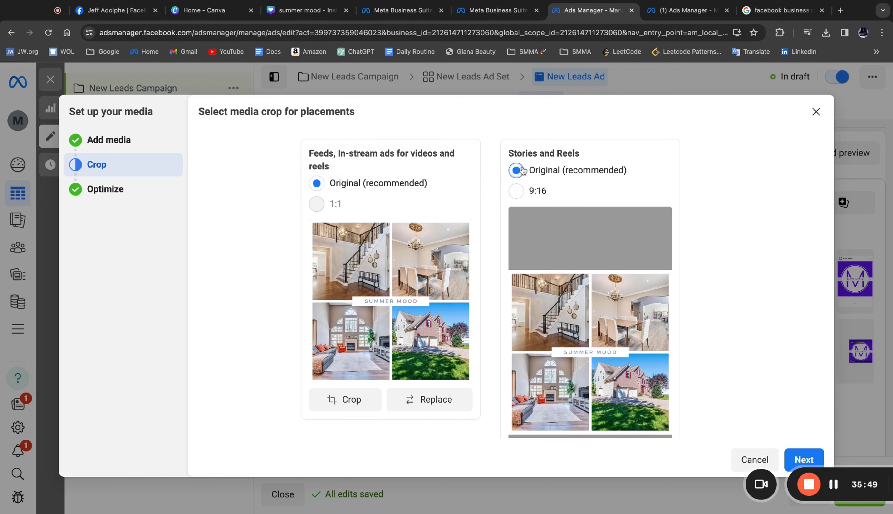
scroll(737, 404, down, 2)
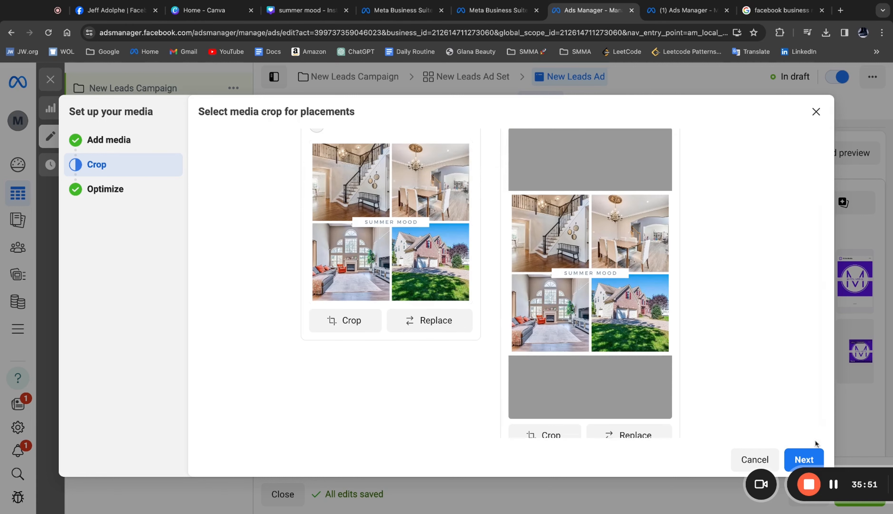
click(809, 458)
- Turn on all Advantage+ creative optimizations for the house collage and finish the media setup
scroll(434, 257, down, 8)
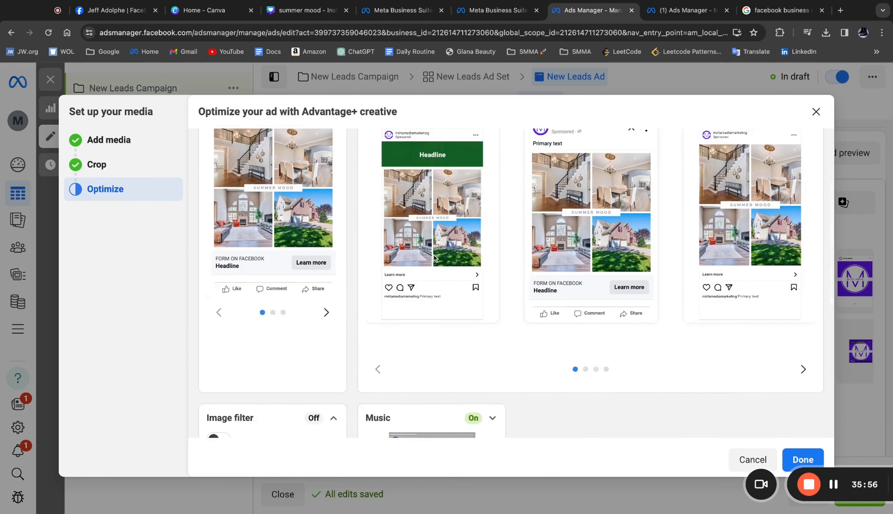
scroll(216, 172, up, 8)
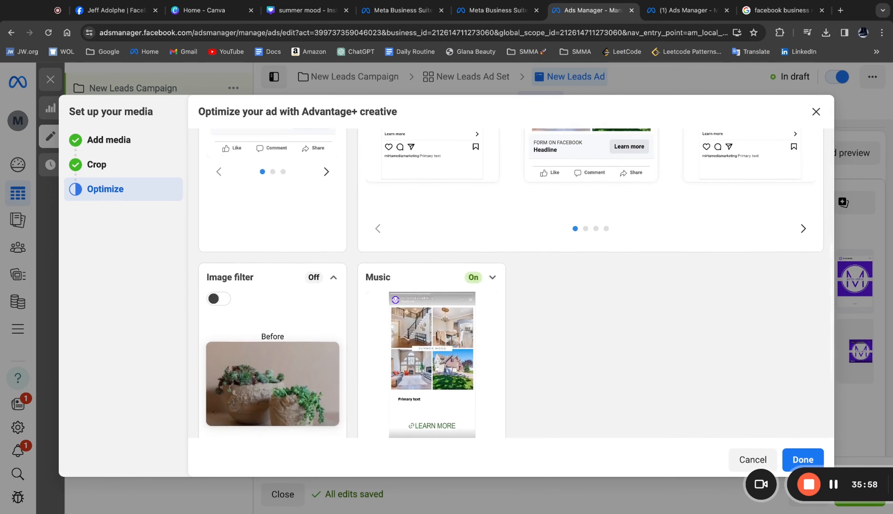
click(216, 172)
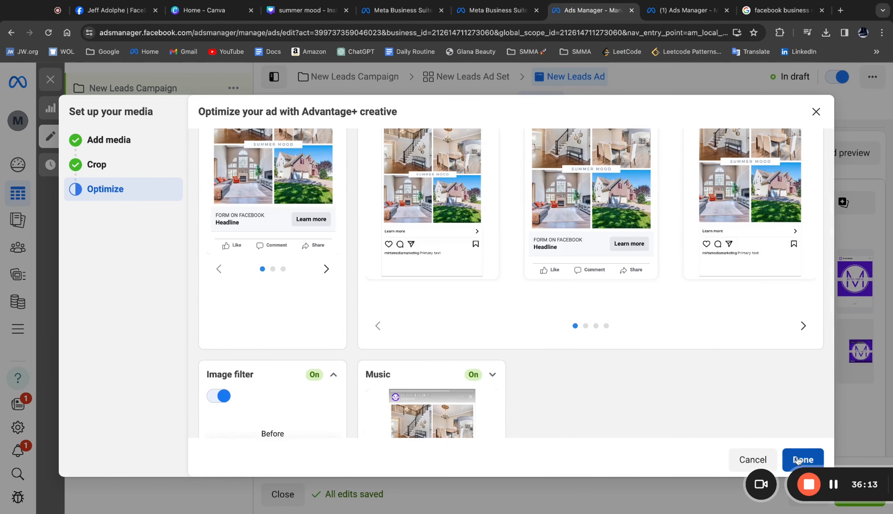
click(801, 459)
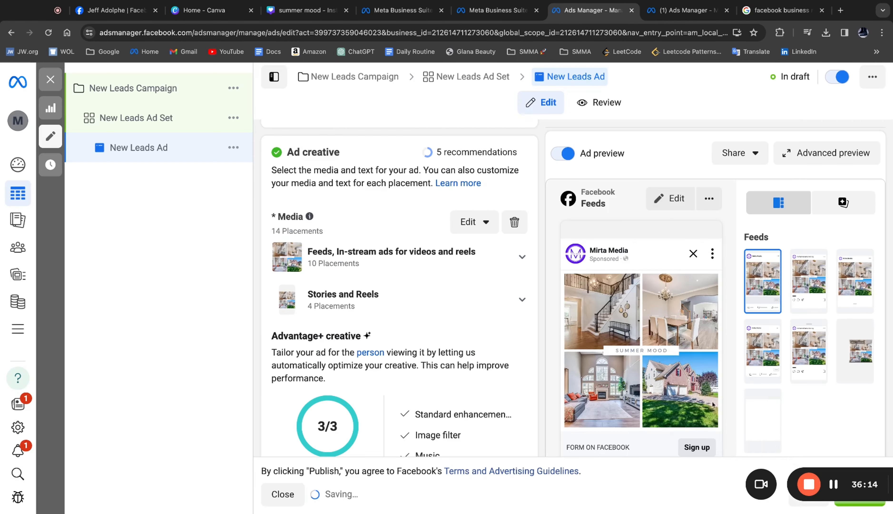
- Enter the ad headline "🏠 Ready to sell your home?"
scroll(430, 278, down, 5)
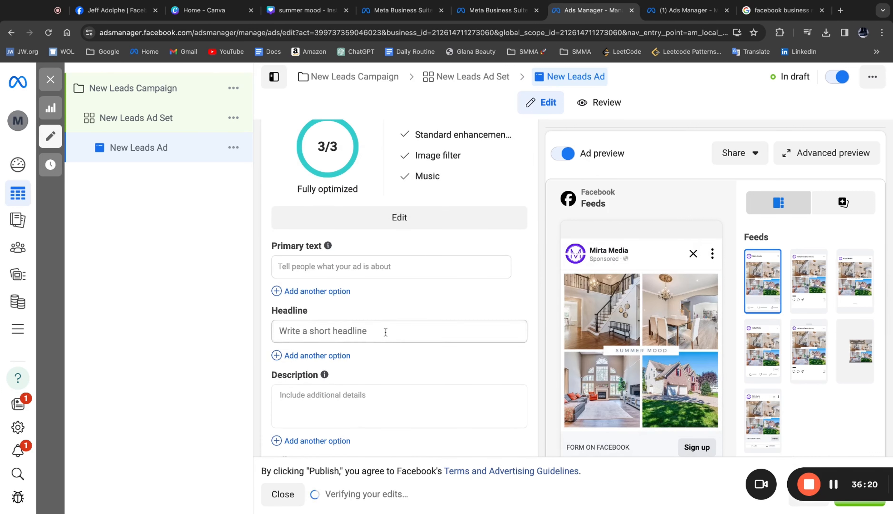
scroll(392, 395, down, 4)
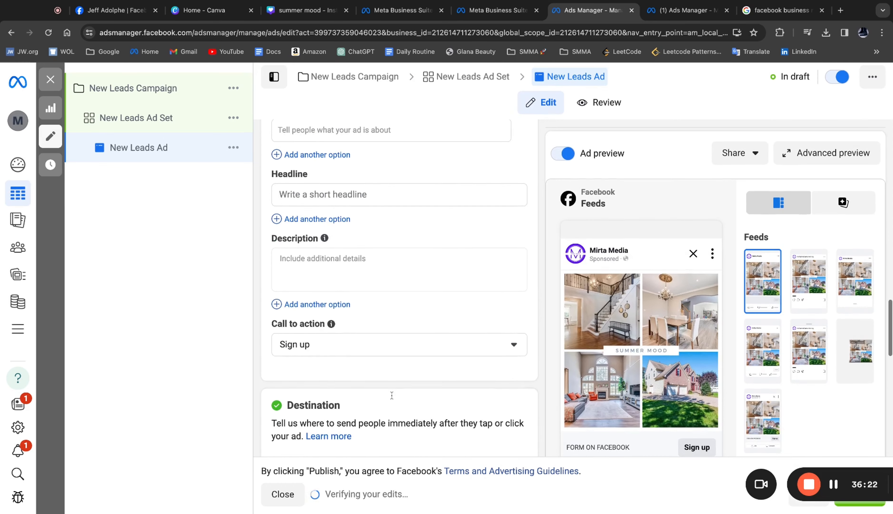
scroll(508, 323, up, 5)
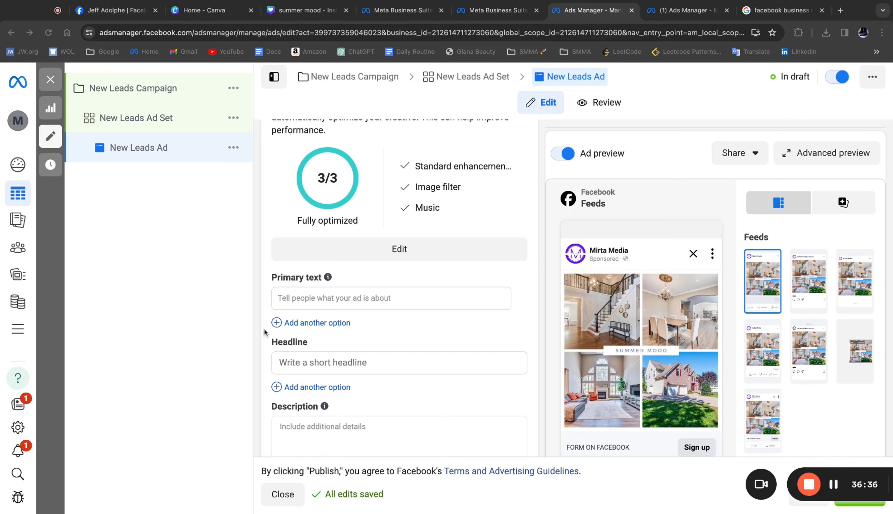
click(331, 361)
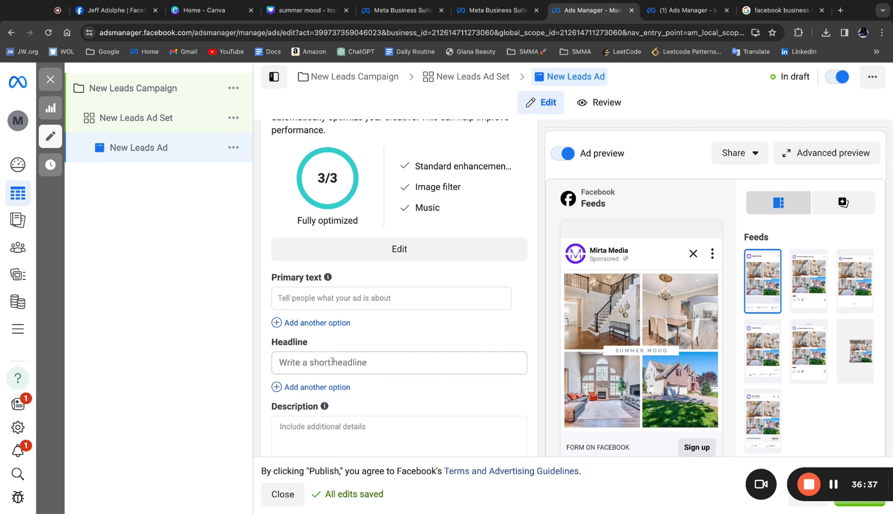
text(🏠 Ready to sell your home?)
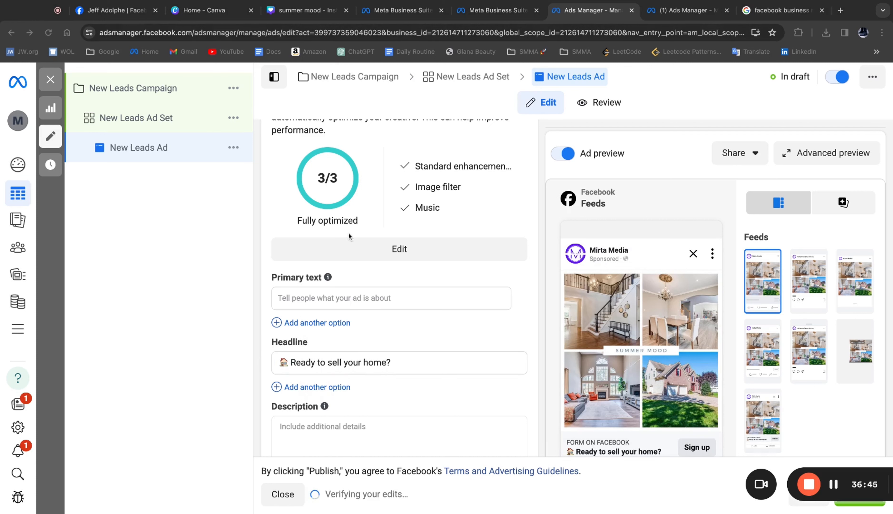
- Fill the ad's primary text with the home-seller copy that begins "Central Jersey DOES exist 😳" and ends with an invitation to make contact
click(357, 297)
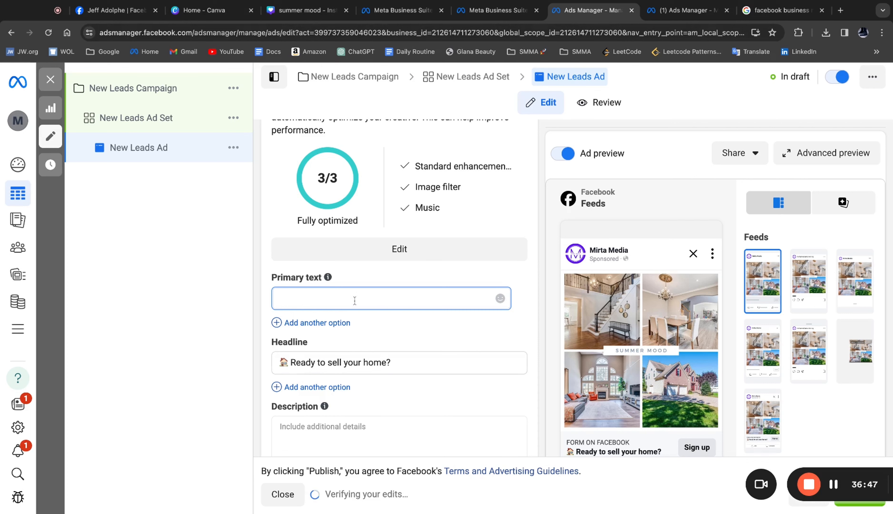
key(ctrl+v)
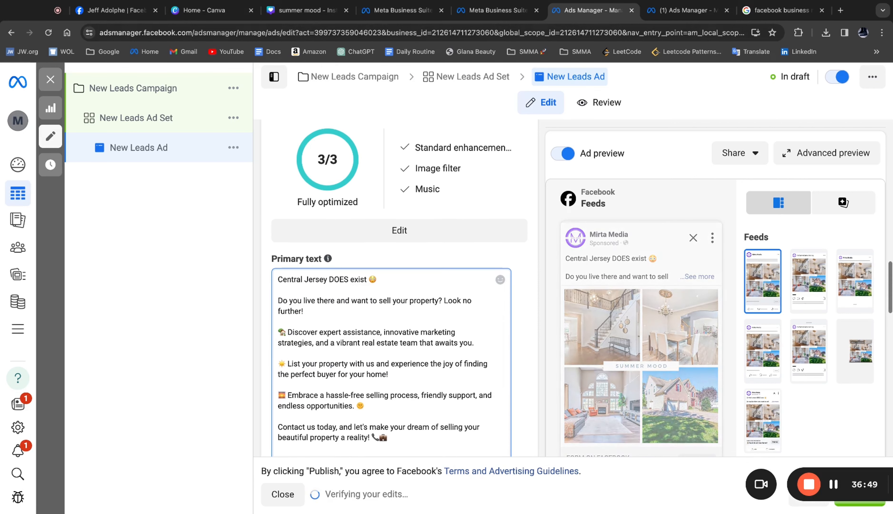
scroll(311, 283, down, 2)
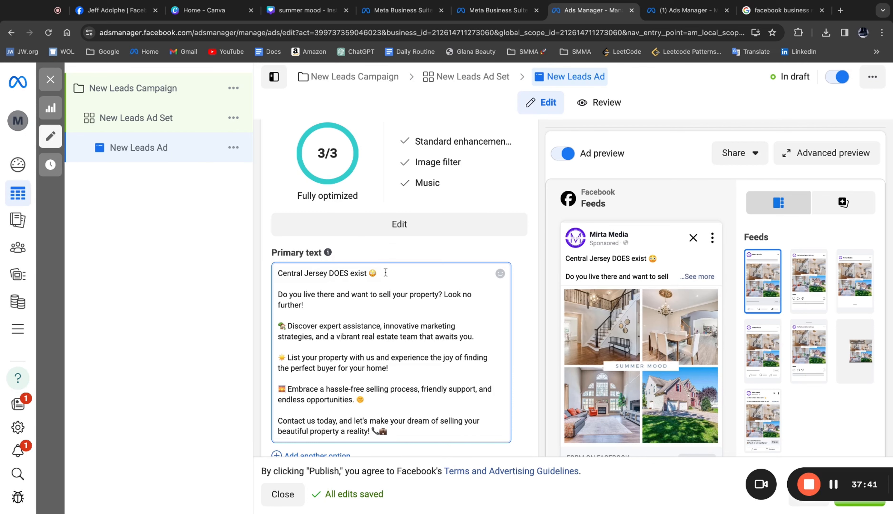
- Highlight the opening line of the primary text to examine its local hook, leaving the wording as is
drag(377, 273, 278, 268)
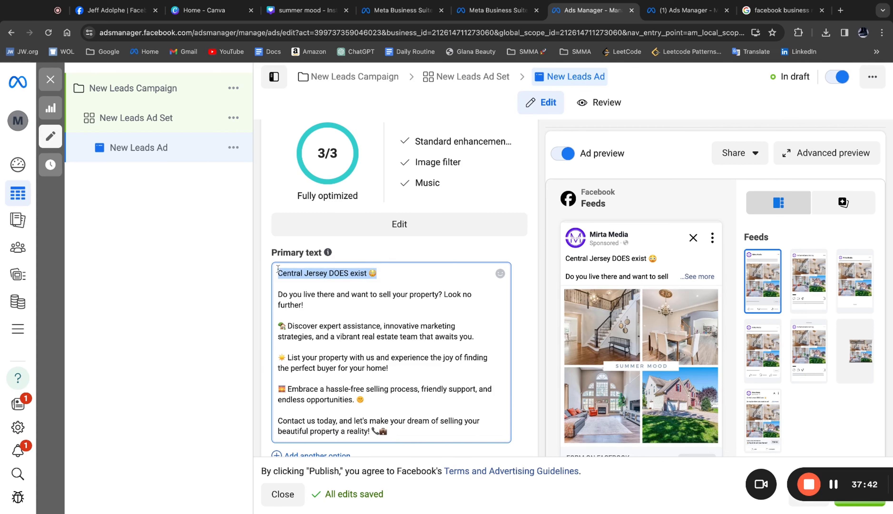
click(391, 281)
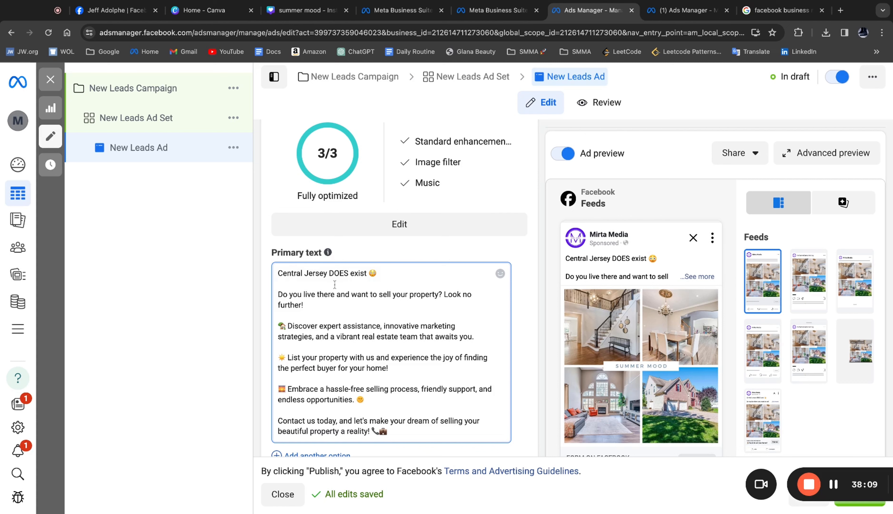
key(shift+Left)
key(shift+Left)
key(shift+Left)
key(shift+Left)
key(shift+Left)
key(shift+Left)
key(shift+Left)
key(shift+Left)
key(shift+Left)
key(shift+Left)
key(shift+Left)
key(shift+Left)
key(shift+Left)
key(shift+Left)
key(shift+Left)
key(shift+Left)
key(shift+Left)
key(shift+Left)
key(shift+Left)
key(shift+Left)
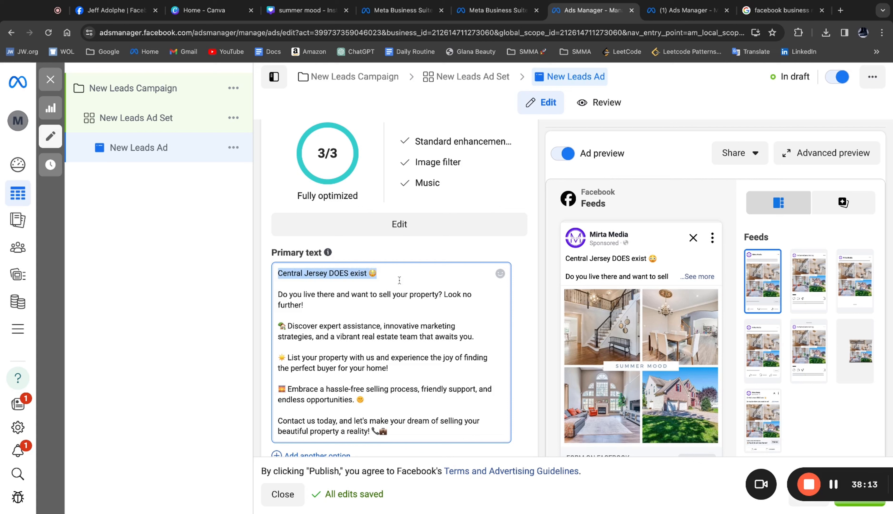
click(353, 314)
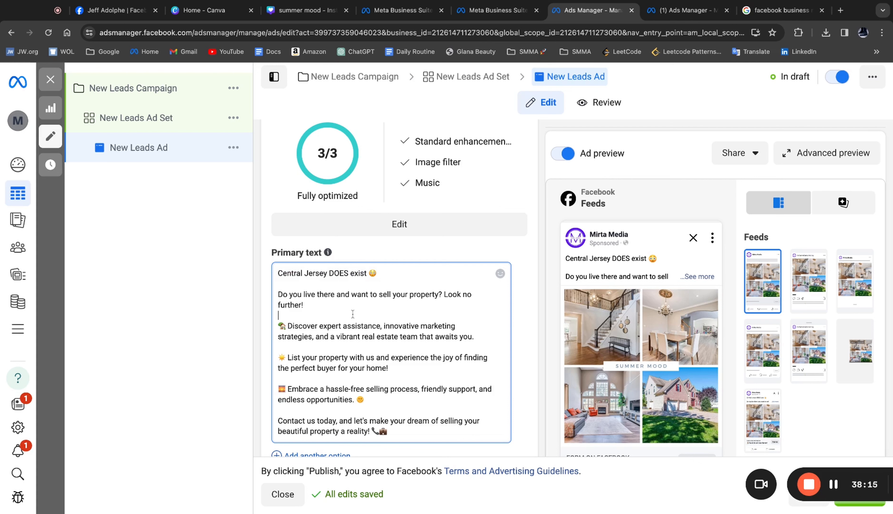
- Review the ad's primary text along with its headline and Advantage+ creative section
click(277, 274)
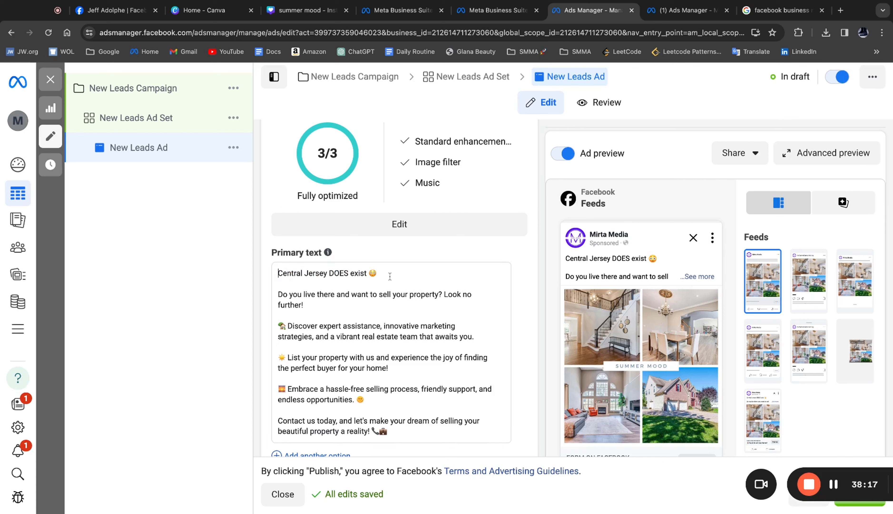
scroll(390, 276, down, 1)
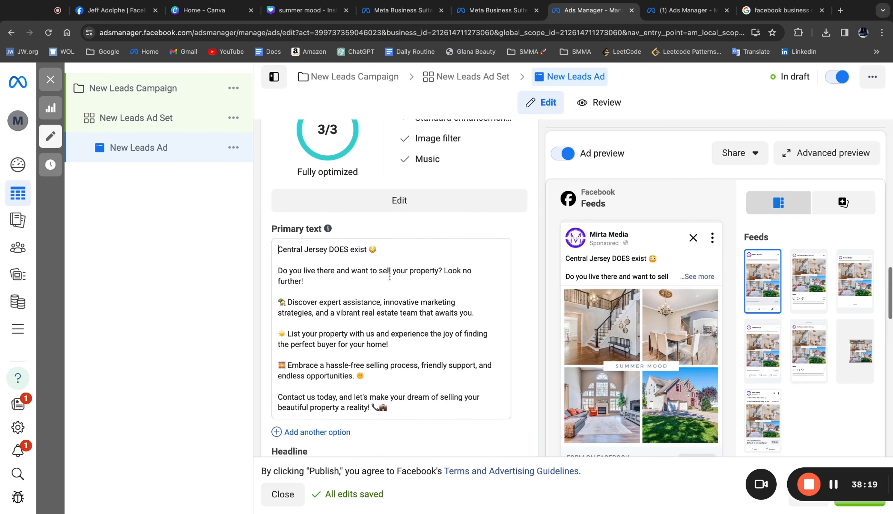
click(378, 250)
scroll(408, 293, down, 3)
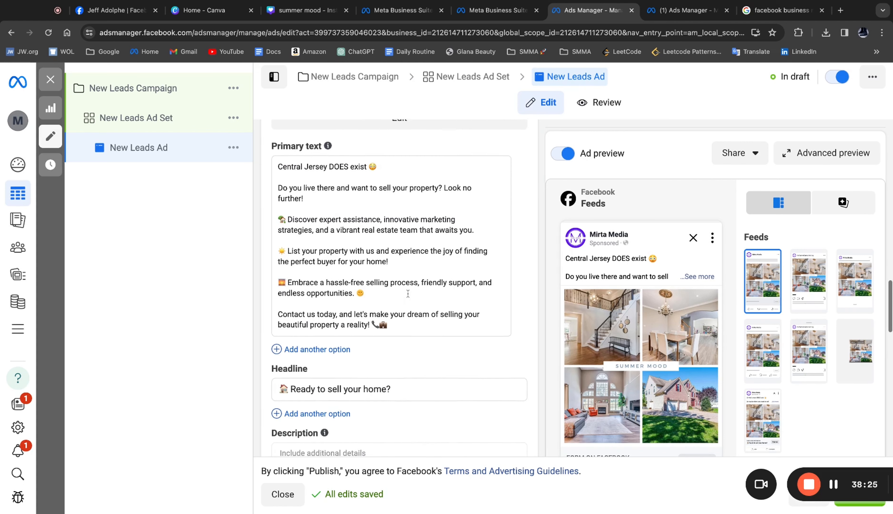
scroll(382, 282, up, 10)
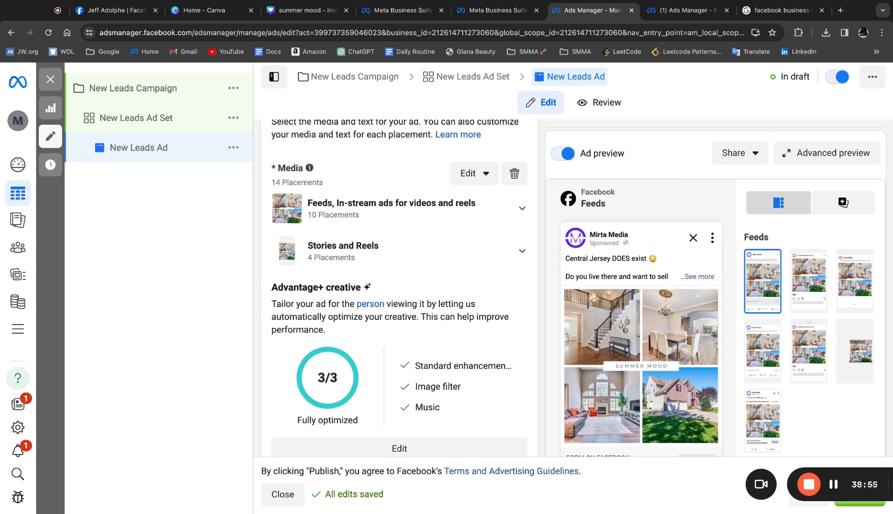
scroll(401, 355, down, 3)
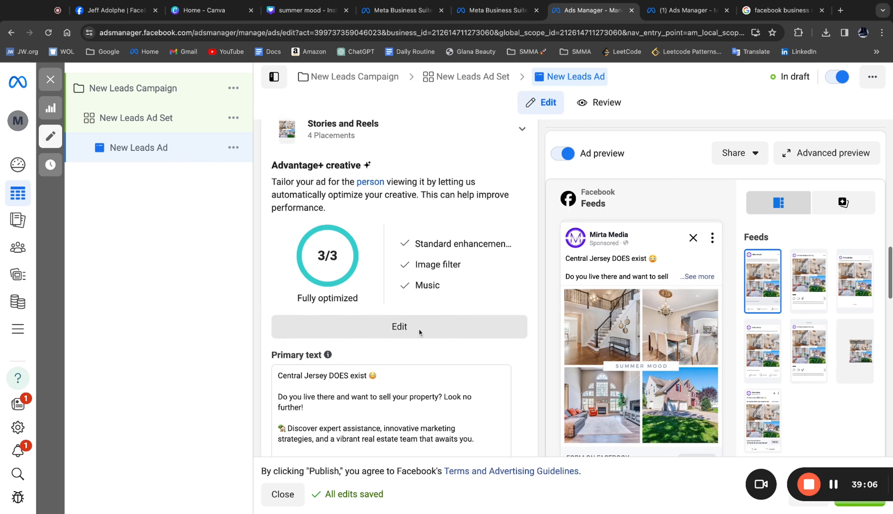
- Set the ad's call to action to Learn more
scroll(419, 330, down, 5)
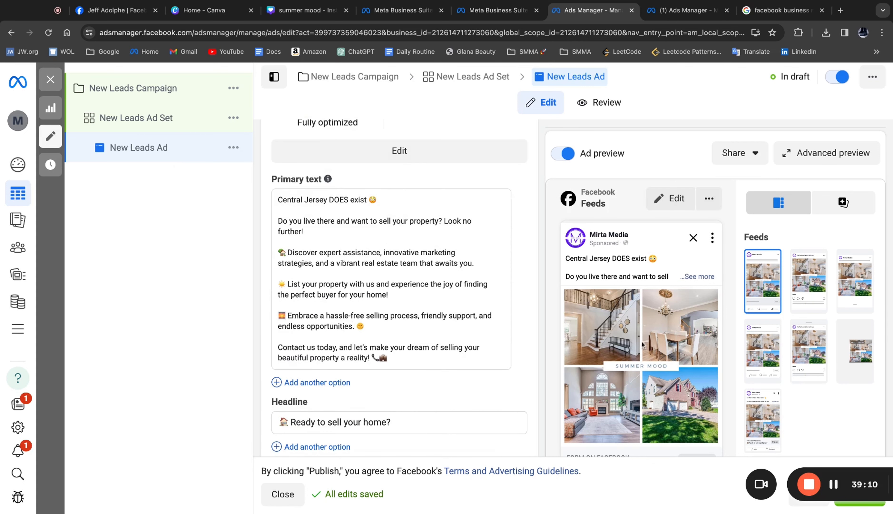
scroll(463, 307, down, 5)
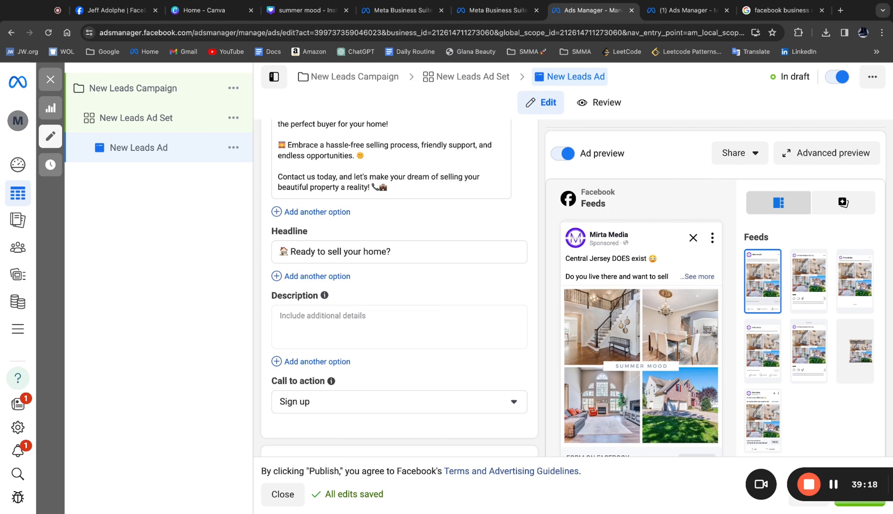
scroll(409, 369, down, 1)
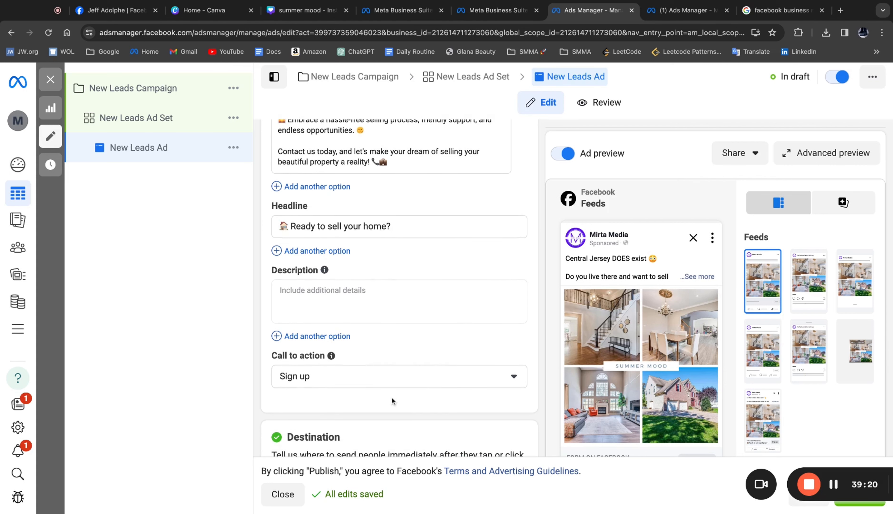
click(354, 381)
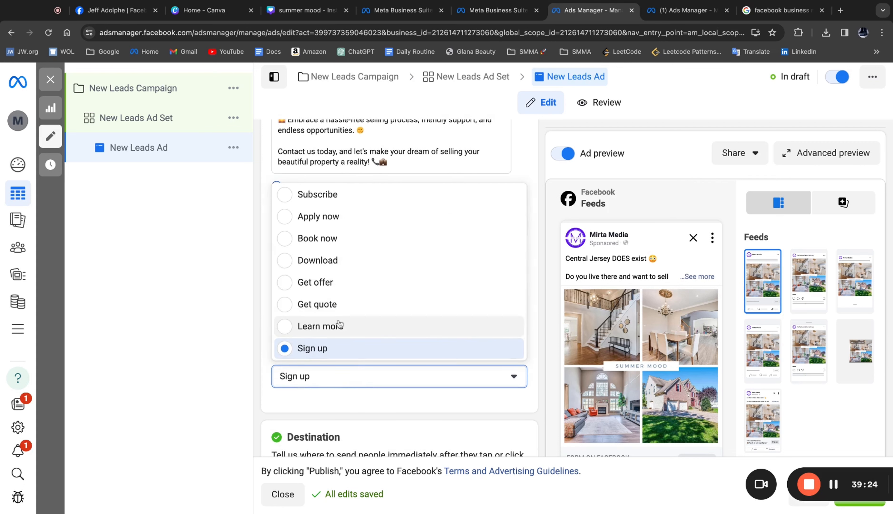
click(402, 327)
- Start building a URL parameter in the ad's tracking settings and set the campaign medium to {{campaign.name}}
scroll(423, 340, down, 5)
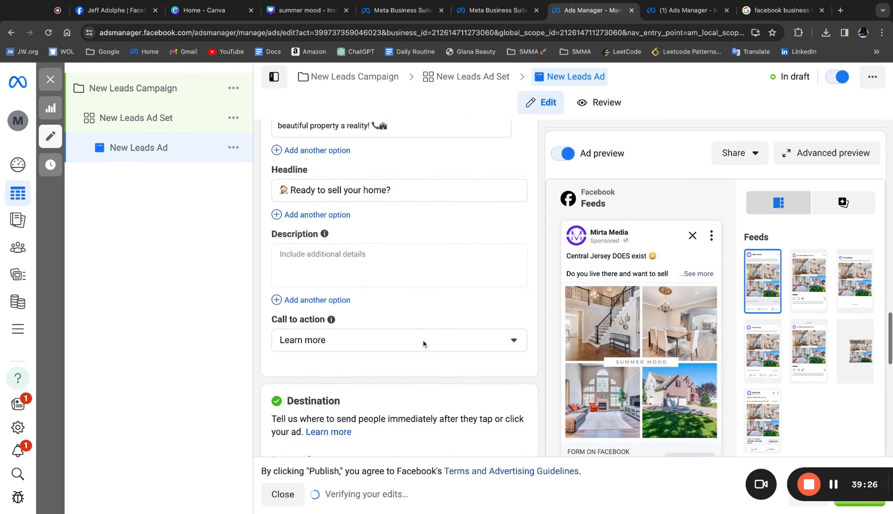
scroll(423, 340, down, 3)
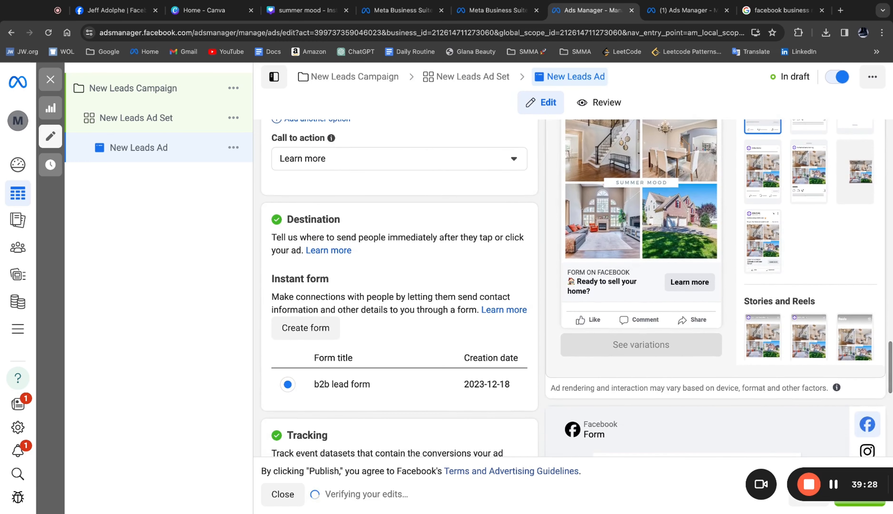
scroll(414, 353, down, 1)
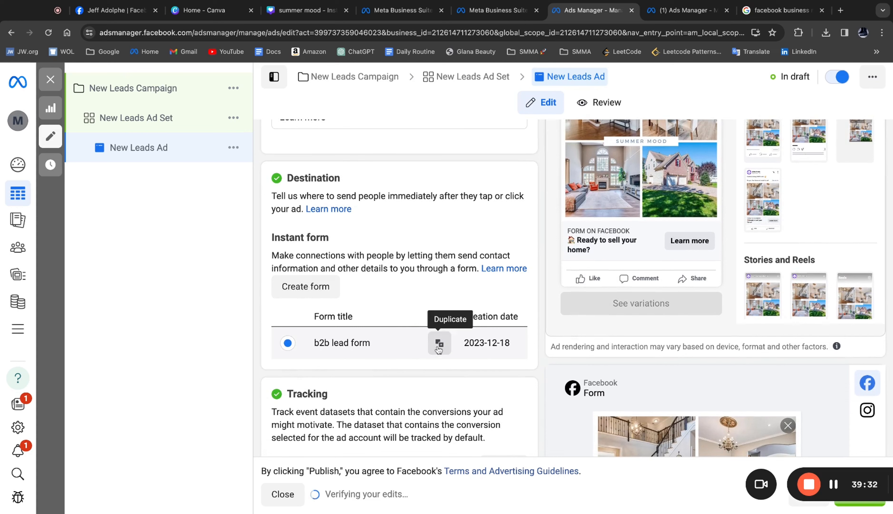
scroll(305, 258, down, 1)
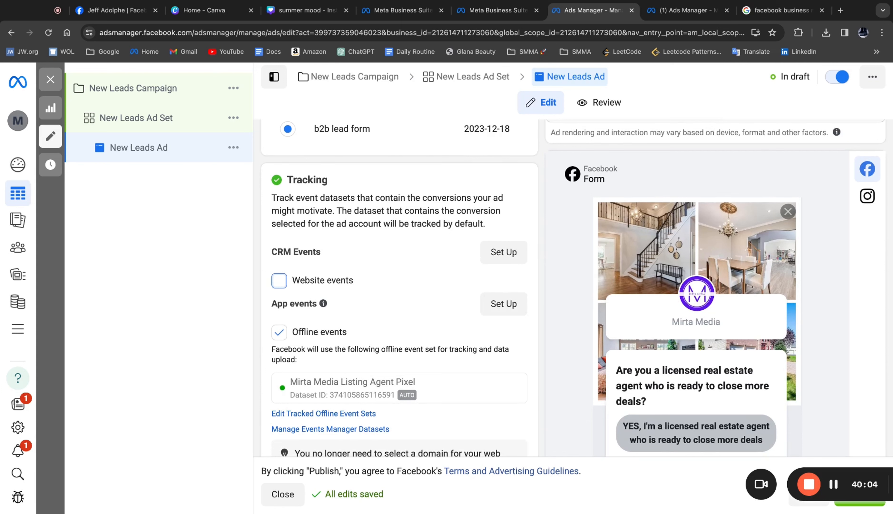
scroll(576, 287, down, 3)
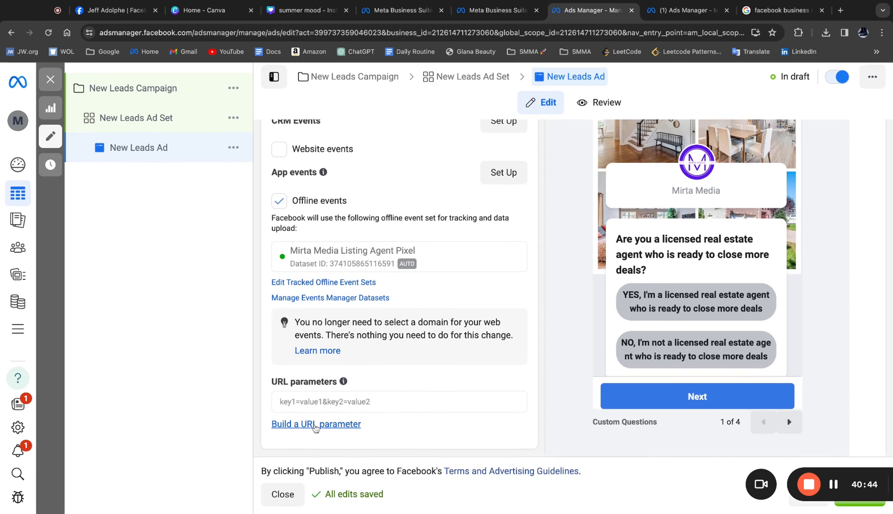
click(316, 424)
click(419, 208)
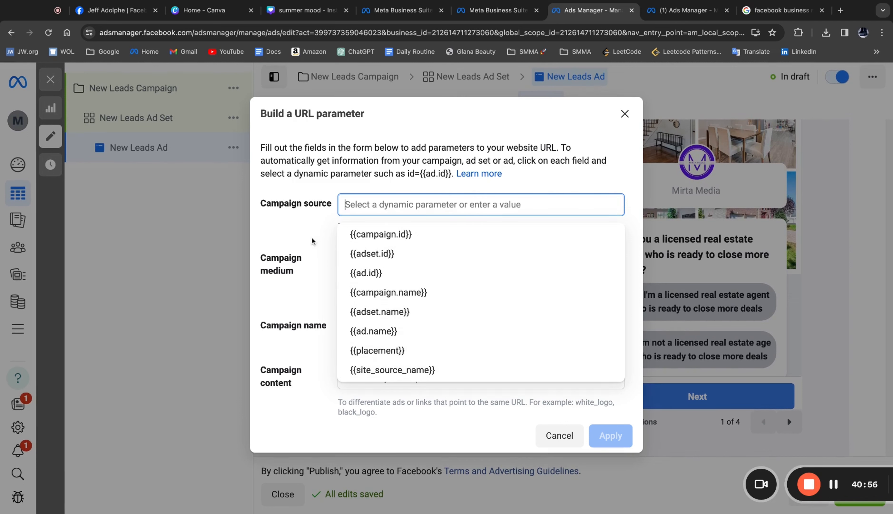
click(307, 209)
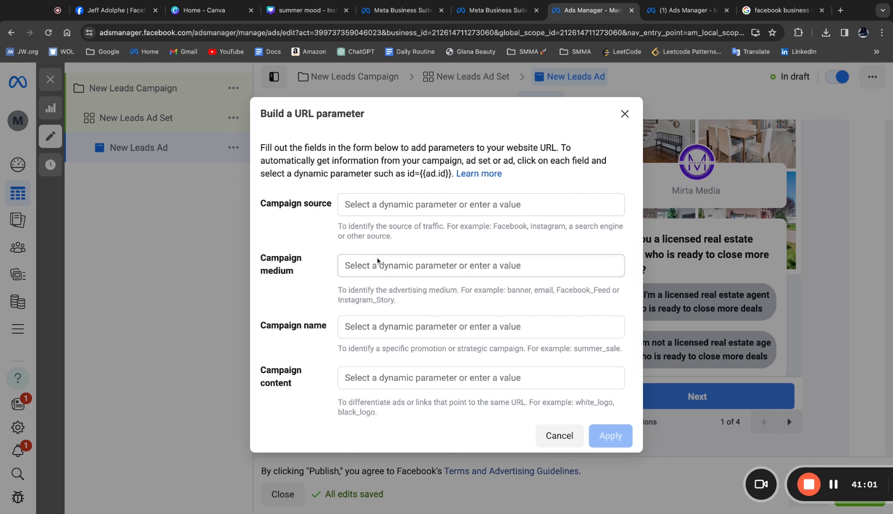
click(379, 264)
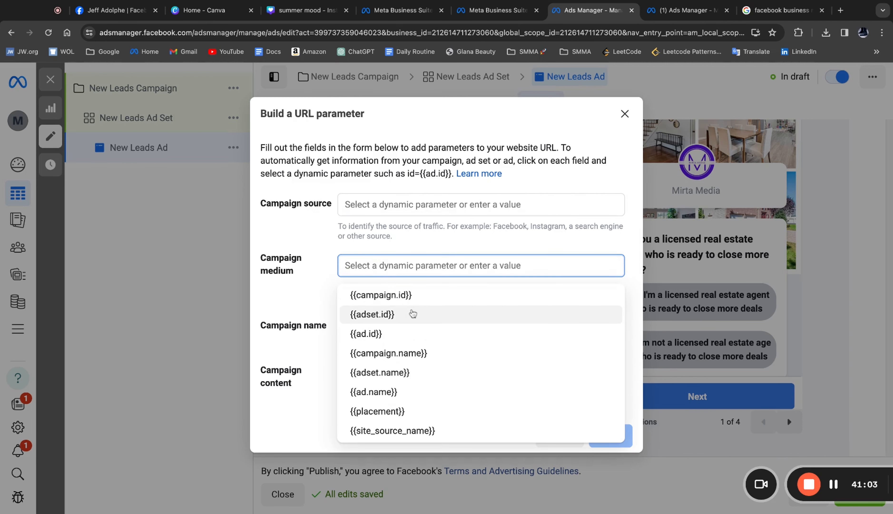
click(419, 356)
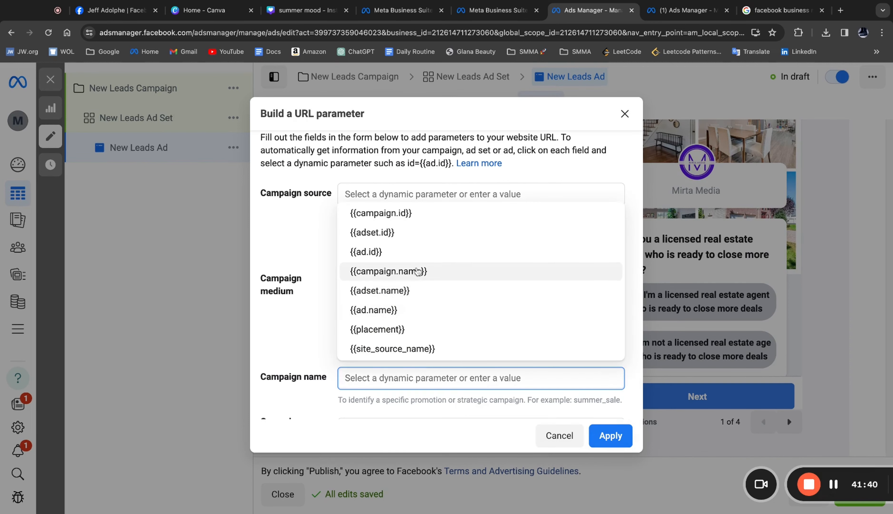
- Set the campaign name parameter to {{adset.name}} and campaign content to {{ad.name}}, and apply the URL parameters
click(417, 290)
scroll(419, 325, down, 3)
scroll(396, 294, down, 3)
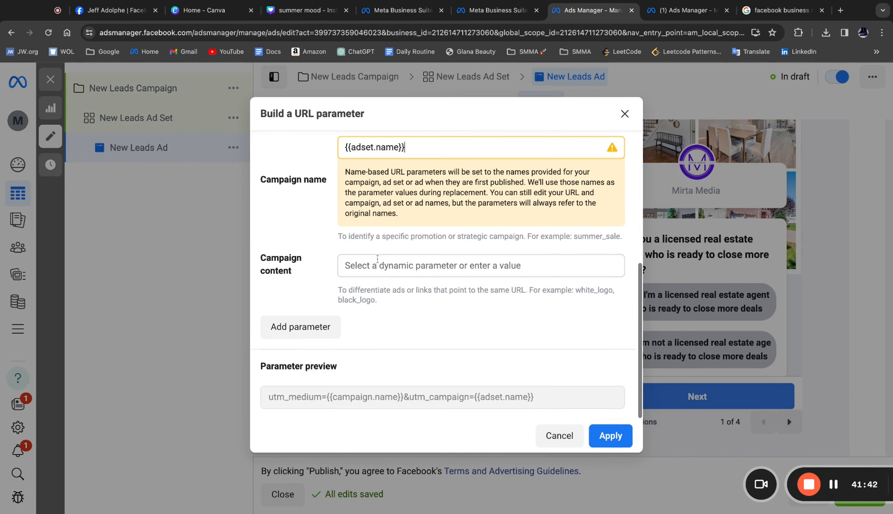
click(383, 270)
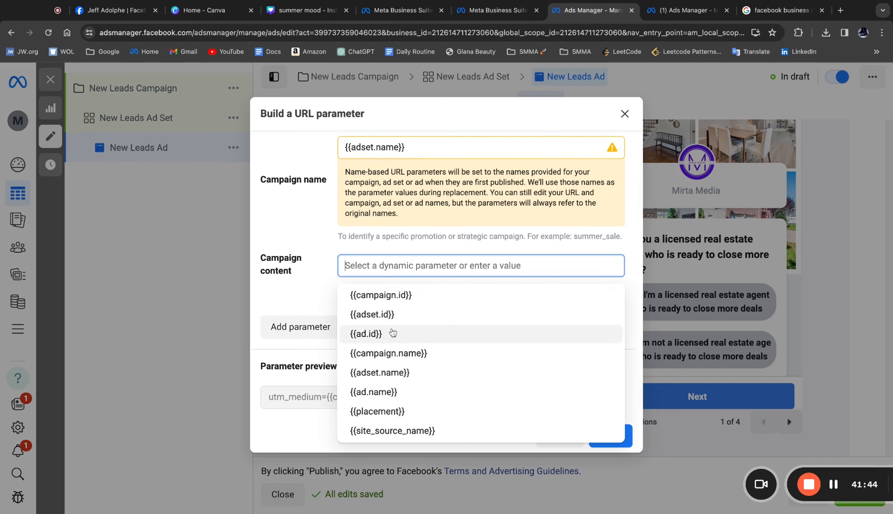
click(392, 392)
scroll(485, 347, up, 3)
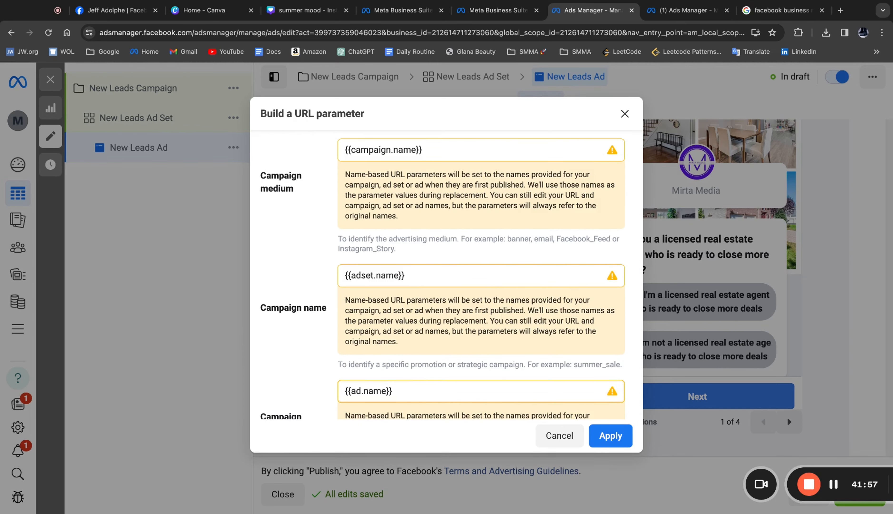
click(607, 435)
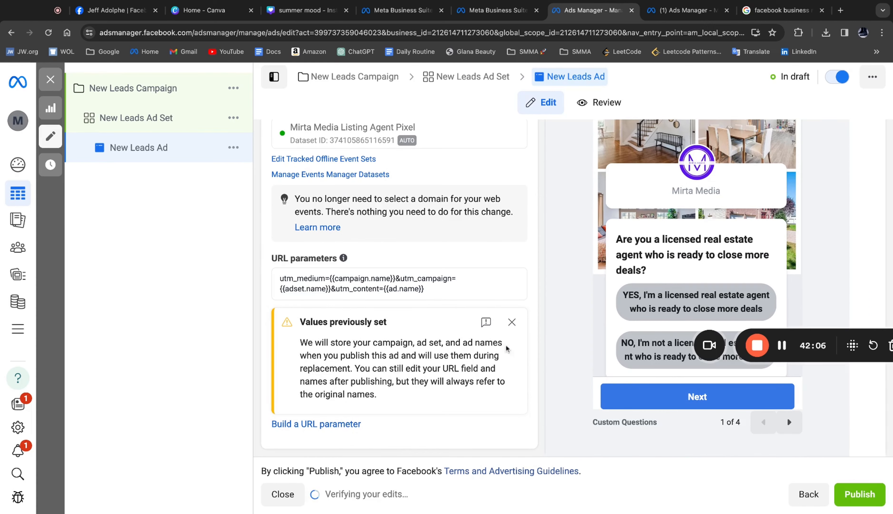
- Review the completed ad setup, covering the URL parameters, primary text, headline, Advantage+ creative and media
scroll(380, 290, up, 20)
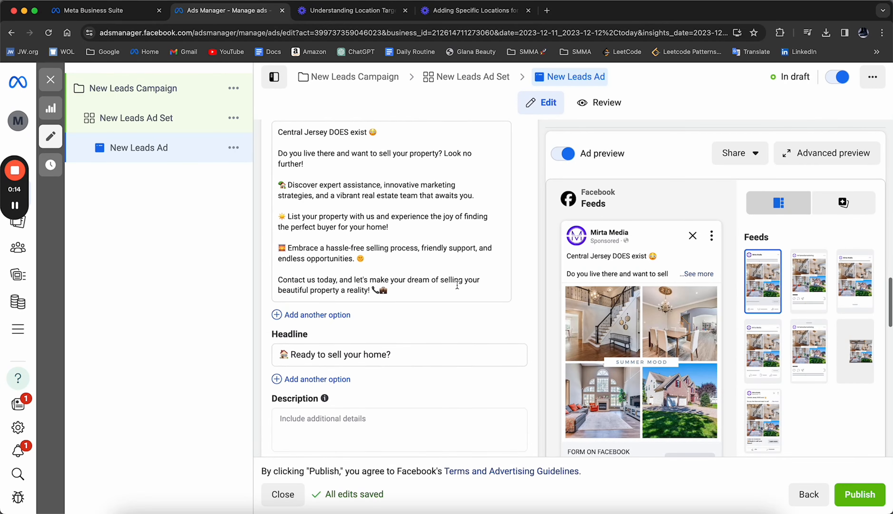
scroll(458, 289, down, 15)
scroll(458, 289, down, 5)
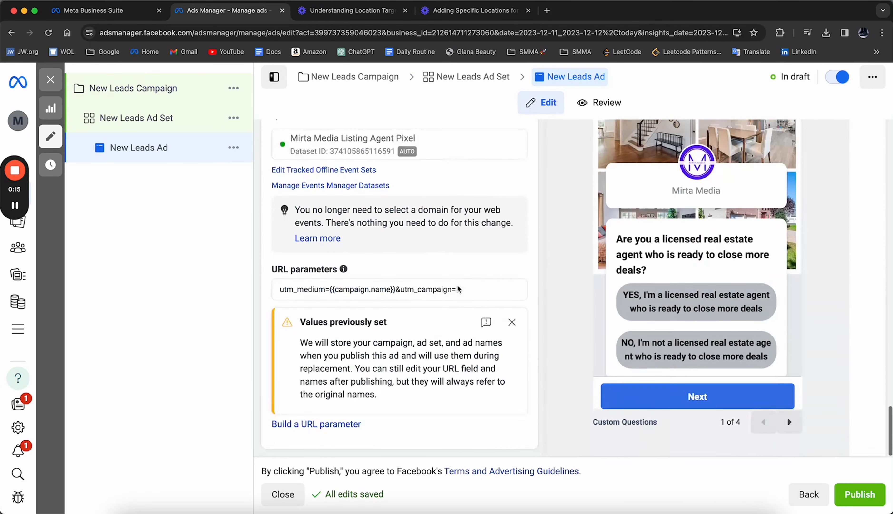
scroll(457, 285, up, 15)
scroll(457, 285, up, 10)
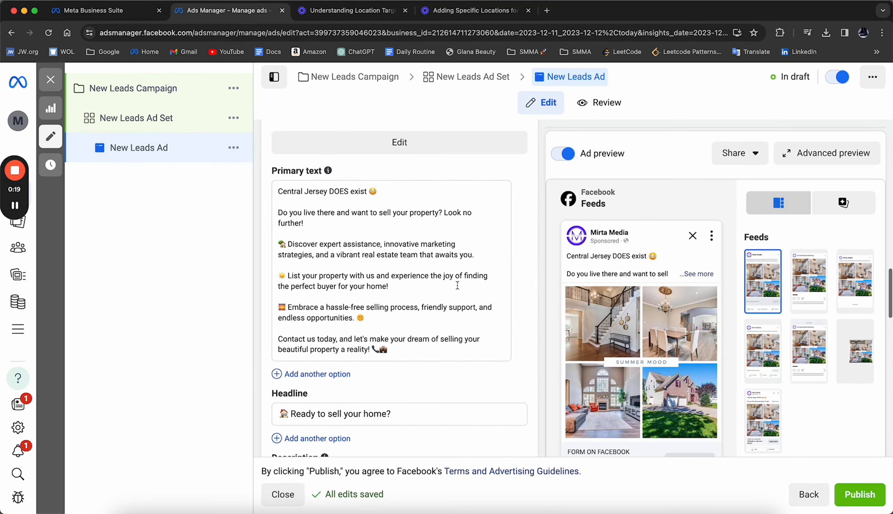
scroll(458, 191, up, 5)
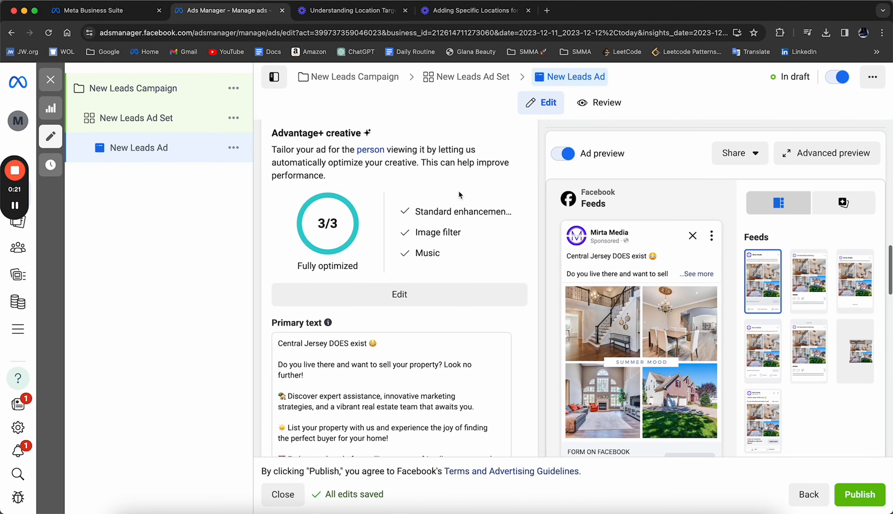
scroll(458, 191, up, 4)
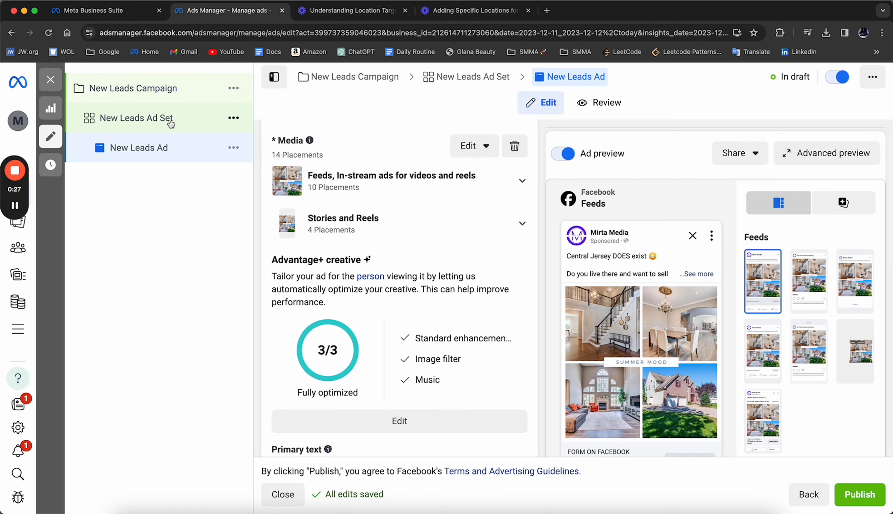
- Duplicate New Leads Ad within its existing ad set
click(234, 147)
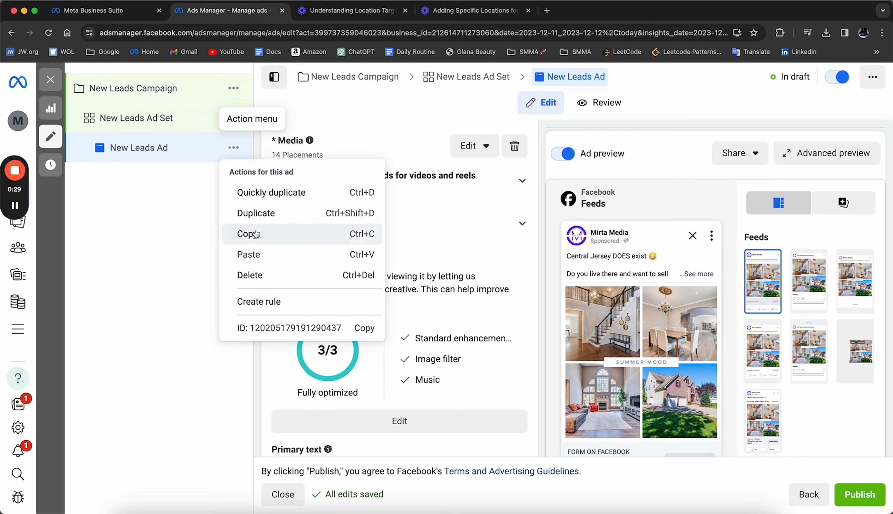
click(256, 213)
click(603, 387)
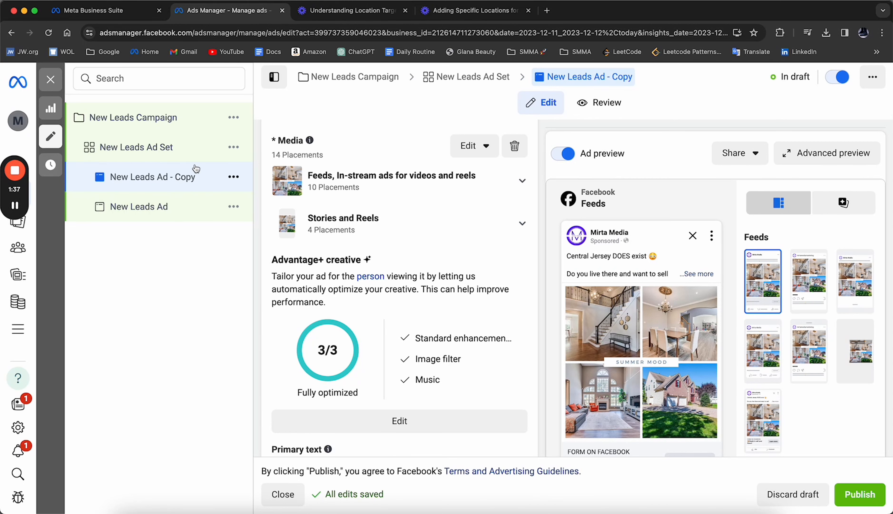
click(233, 181)
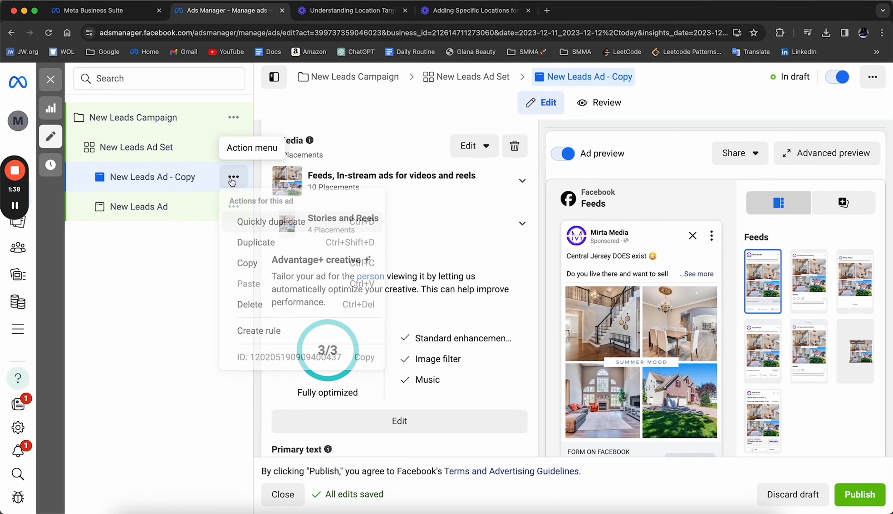
click(256, 244)
click(622, 140)
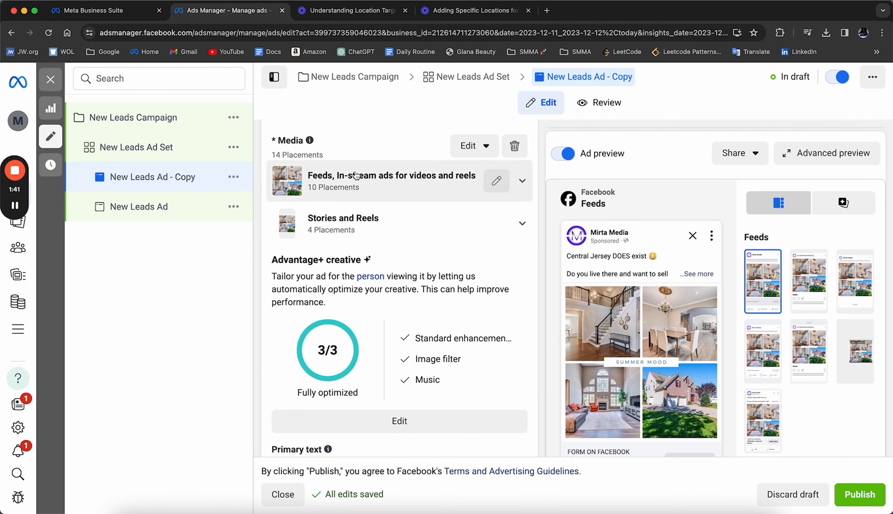
- Delete the duplicated ad New Leads Ad - Copy from the ad set
click(233, 177)
click(271, 305)
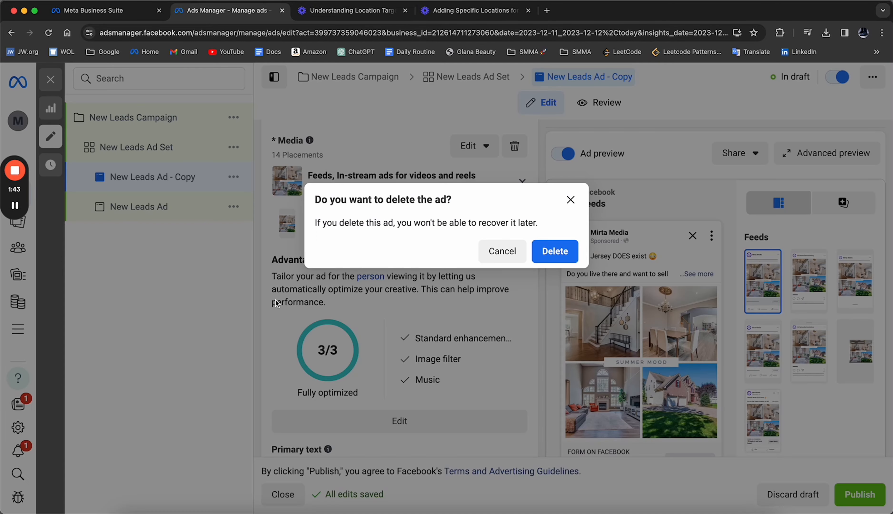
click(555, 251)
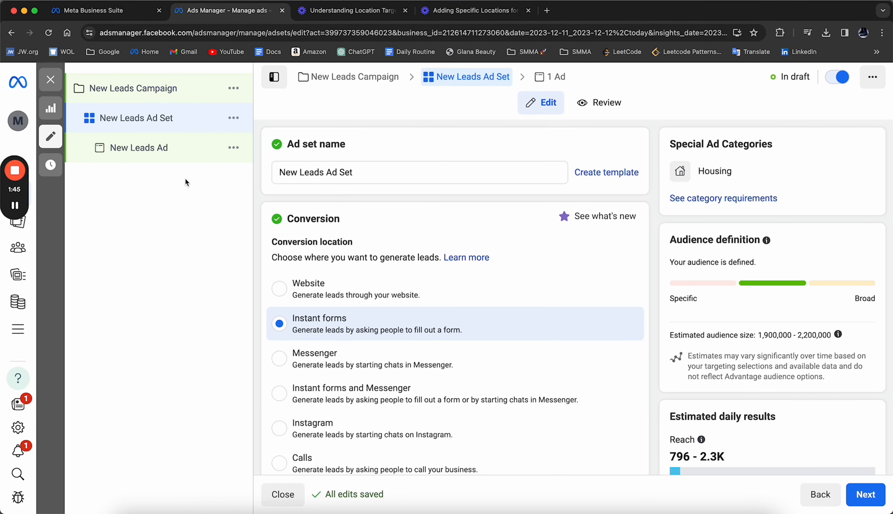
- Duplicate New Leads Ad Set with its ad and open the ad inside the copied ad set
click(232, 120)
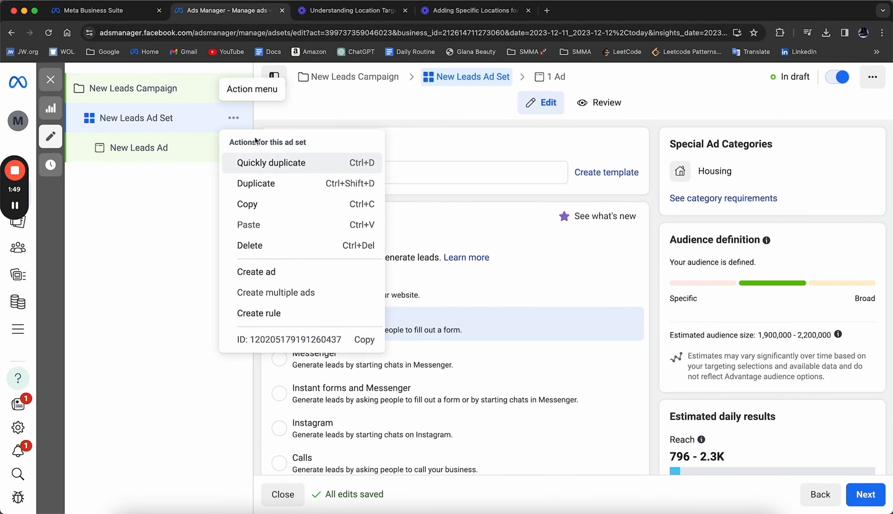
click(257, 181)
click(589, 378)
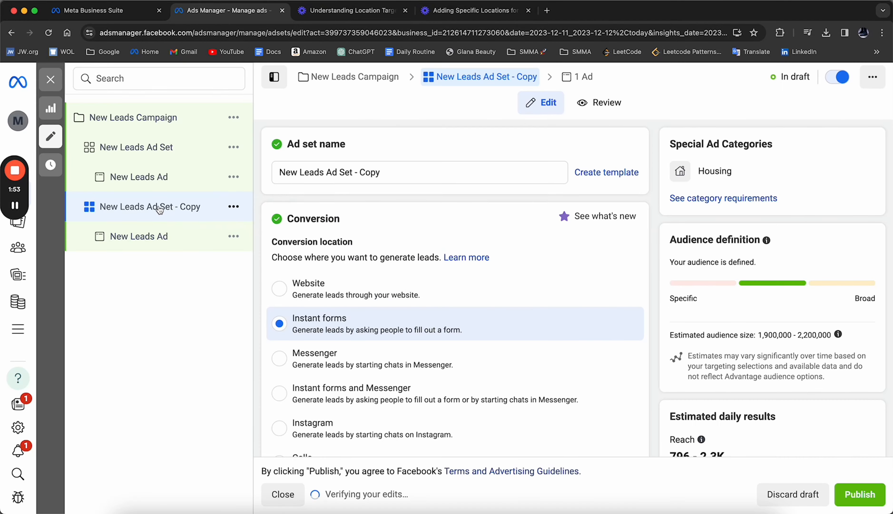
click(163, 239)
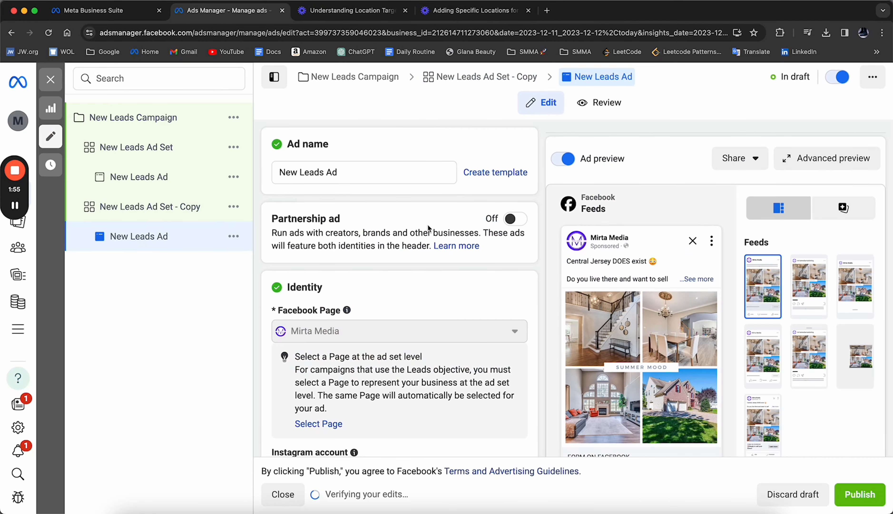
- Review the duplicated ad's identity, primary text, headline, lead form and tracking settings
scroll(429, 228, down, 4)
scroll(429, 226, down, 12)
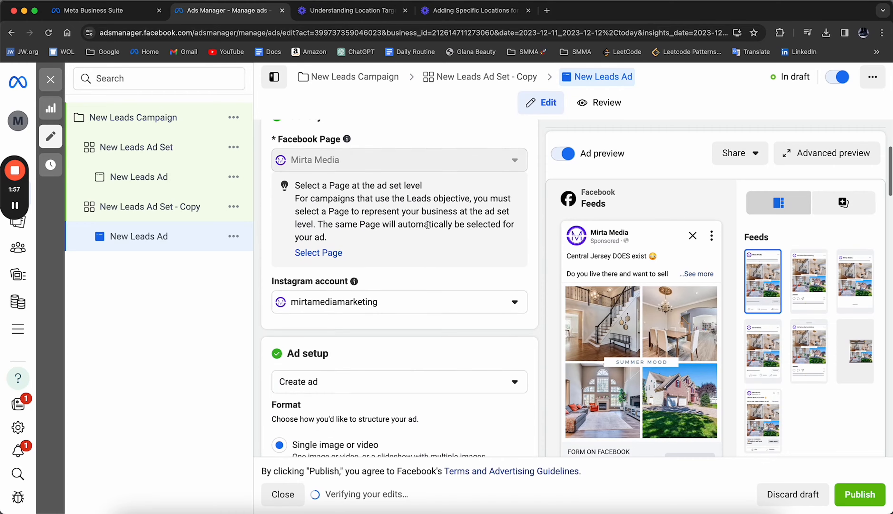
scroll(427, 227, down, 15)
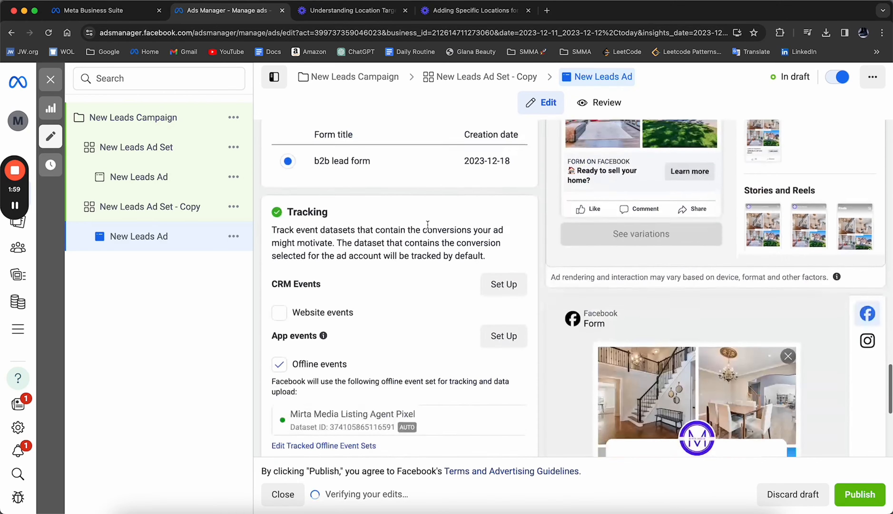
scroll(428, 224, up, 12)
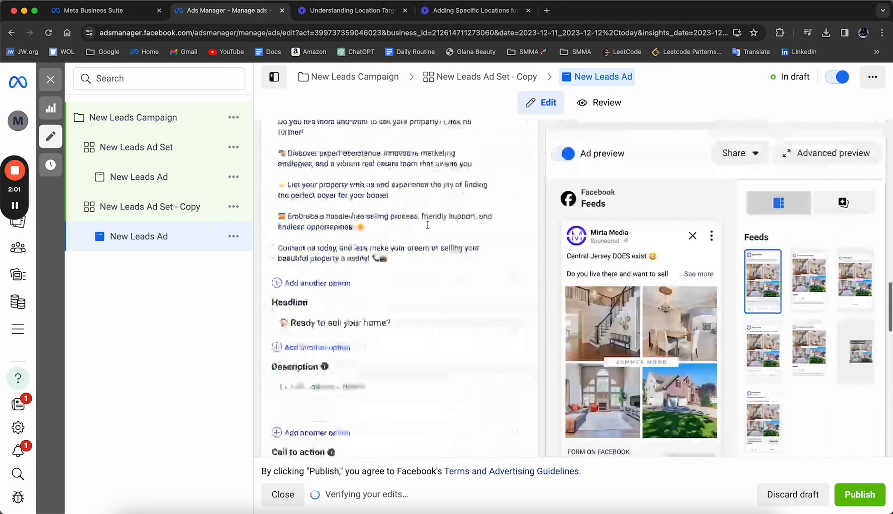
scroll(428, 225, down, 3)
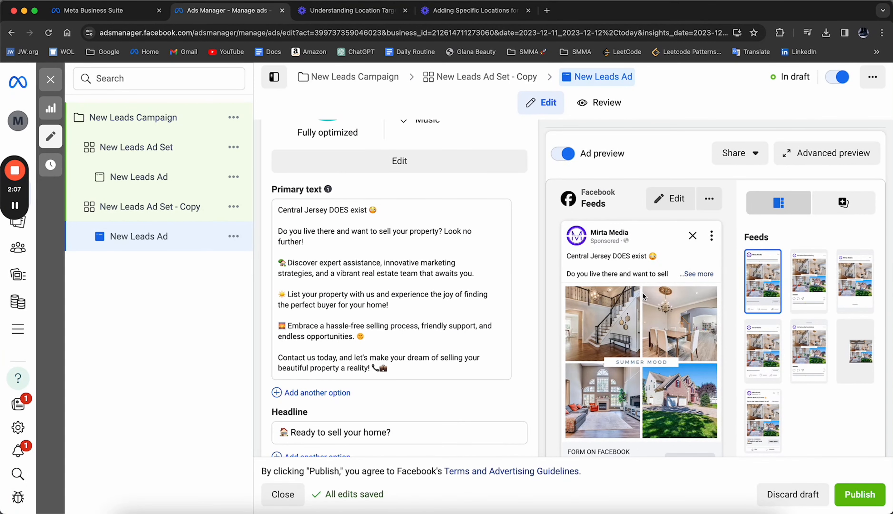
scroll(332, 252, up, 9)
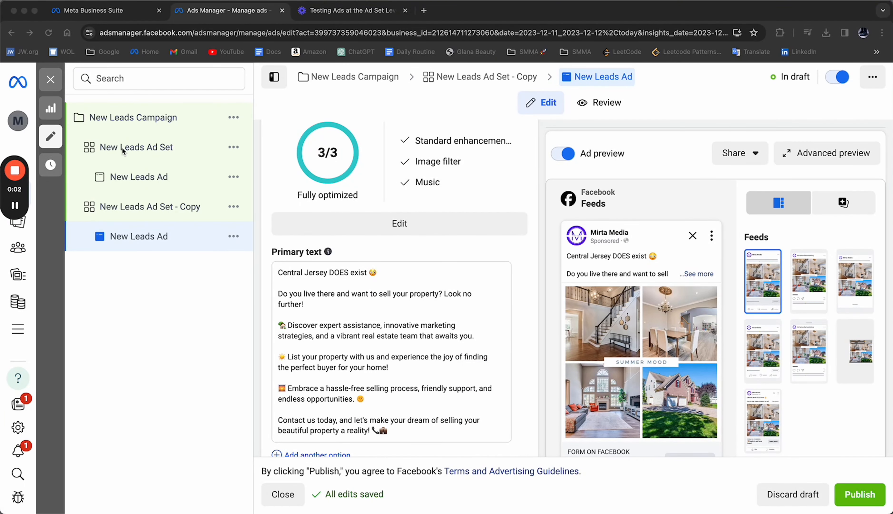
- Return from the ad to the campaign level and rename the campaign "Seller Campagin - January 11"
click(50, 79)
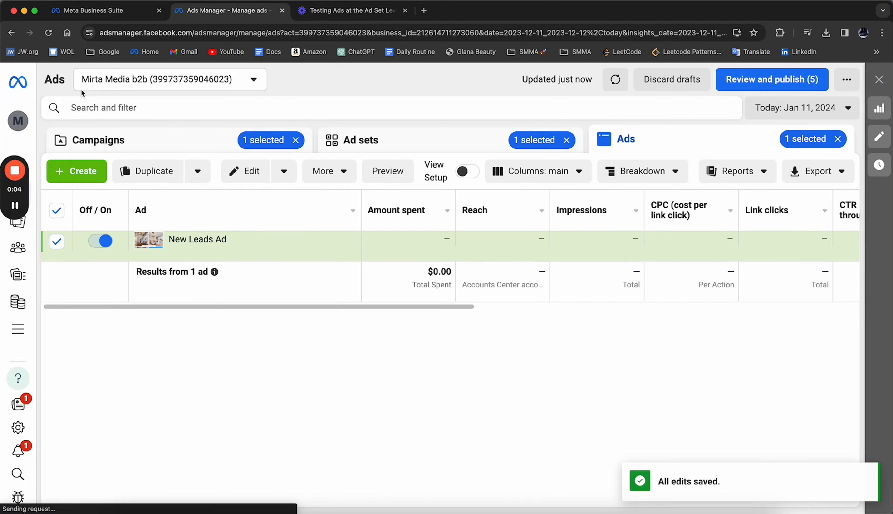
click(163, 139)
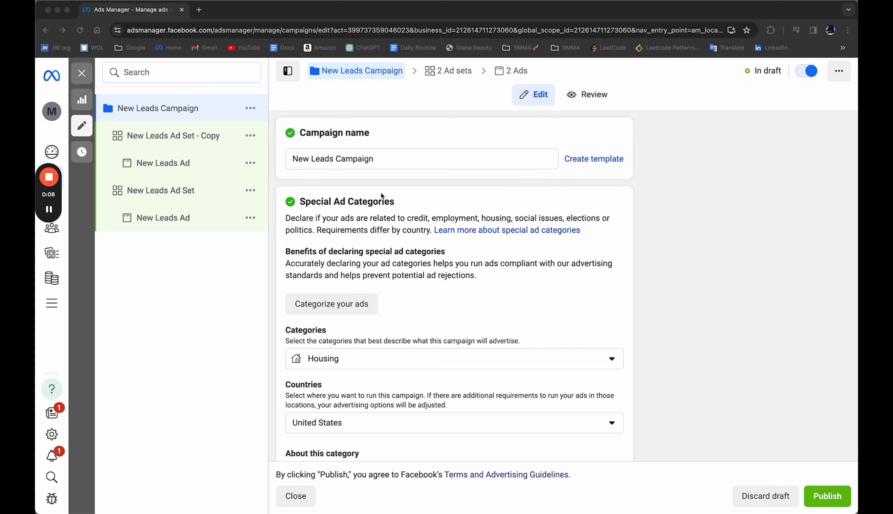
triple_click(372, 160)
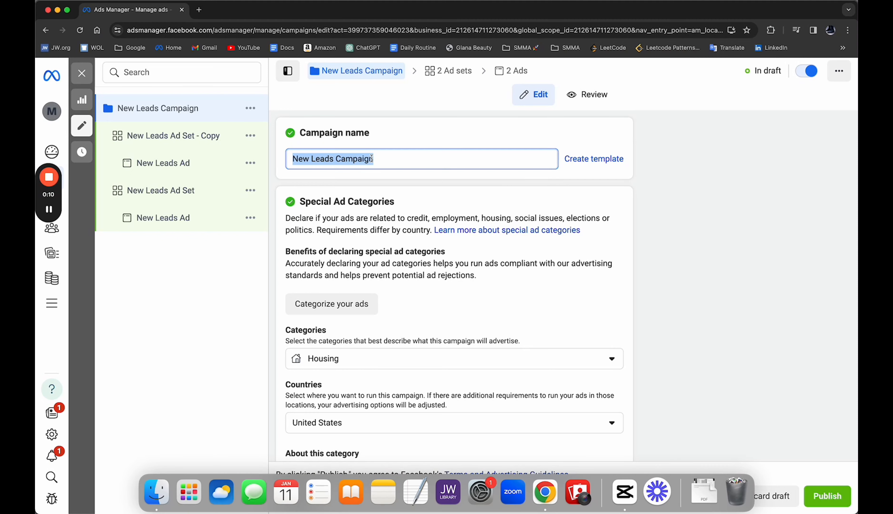
text(Seller Campa)
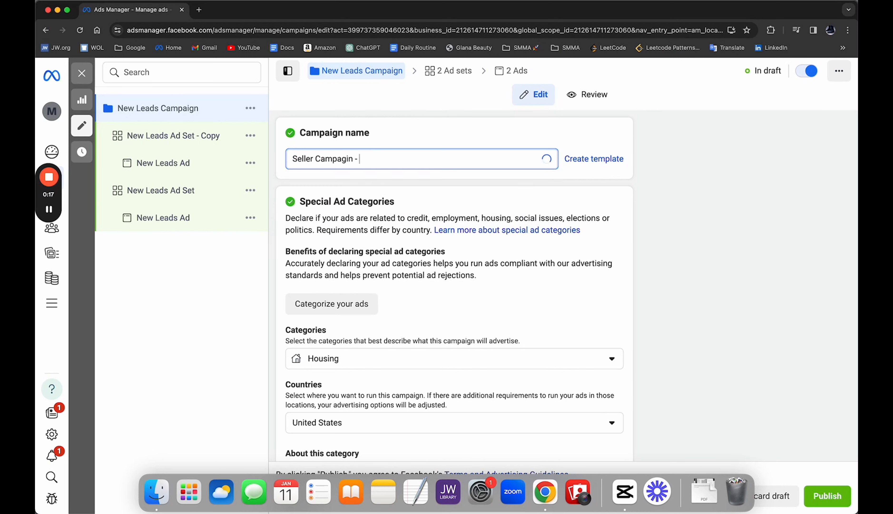
text(gin - Janu)
text(ary 11)
click(423, 130)
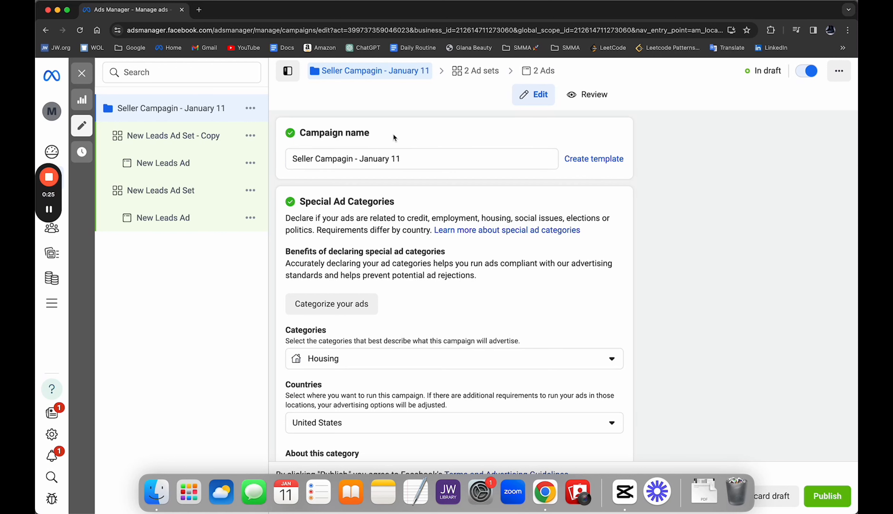
- Review the original New Leads Ad Set's conversion location, schedule, targeted location, age, gender and placements
click(196, 191)
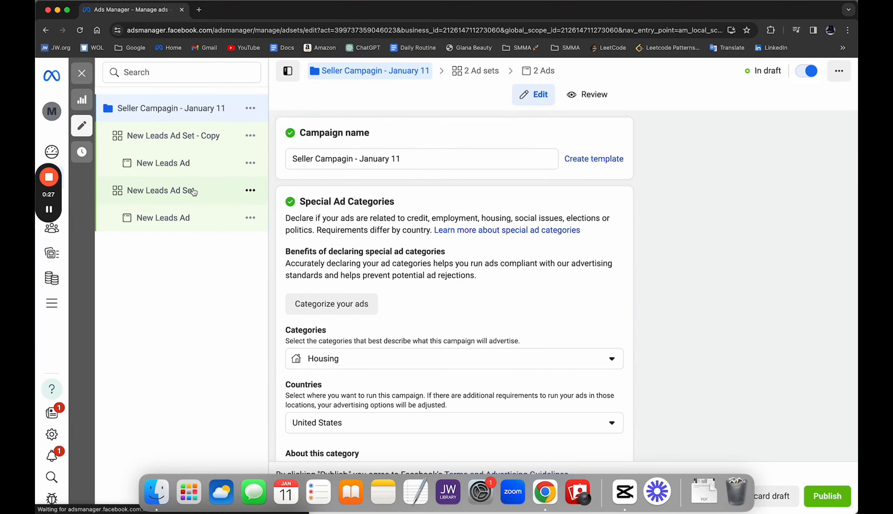
scroll(429, 195, down, 3)
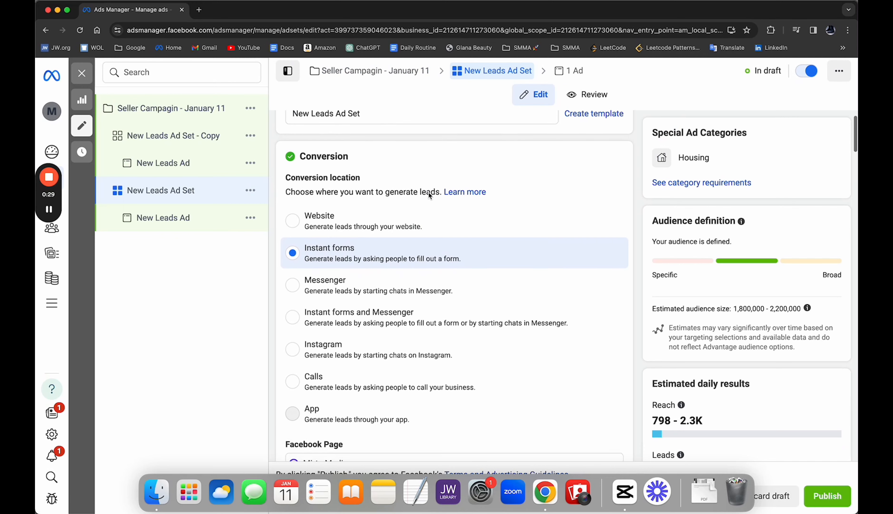
scroll(429, 202, down, 2)
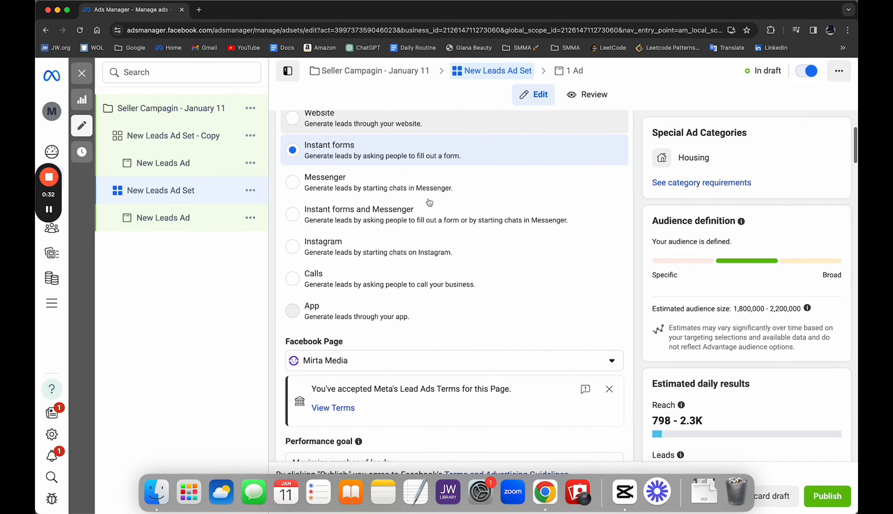
scroll(430, 202, up, 2)
scroll(373, 208, up, 1)
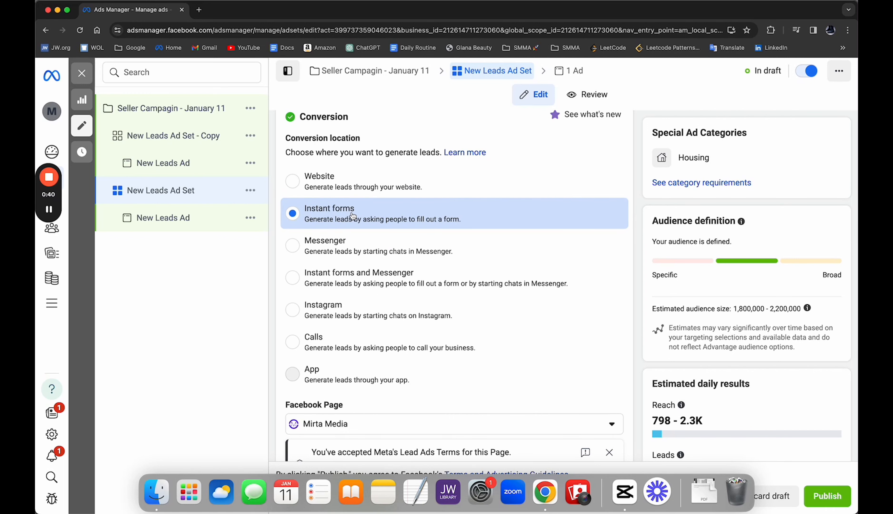
scroll(353, 216, down, 15)
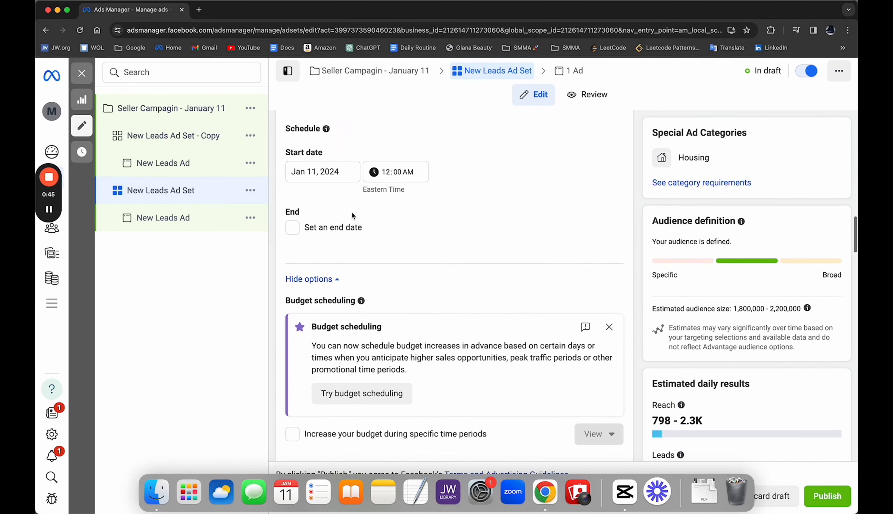
scroll(352, 215, down, 7)
scroll(351, 211, down, 7)
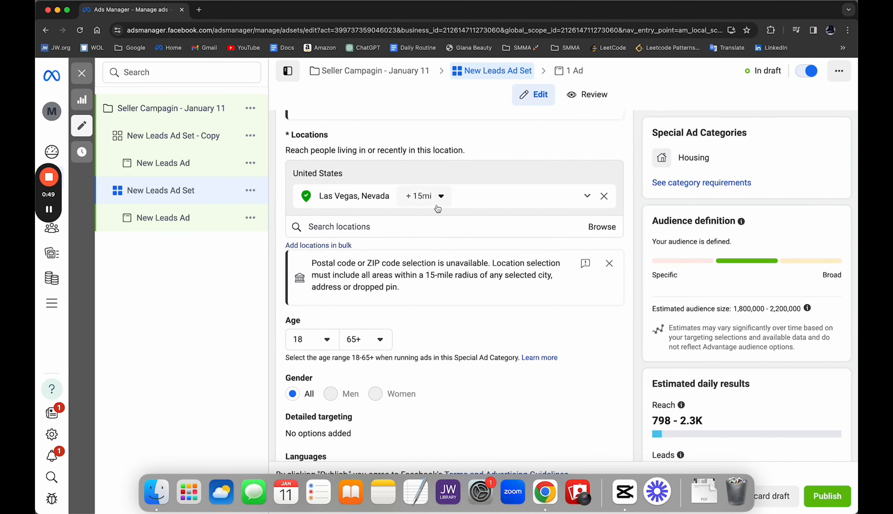
scroll(440, 207, down, 5)
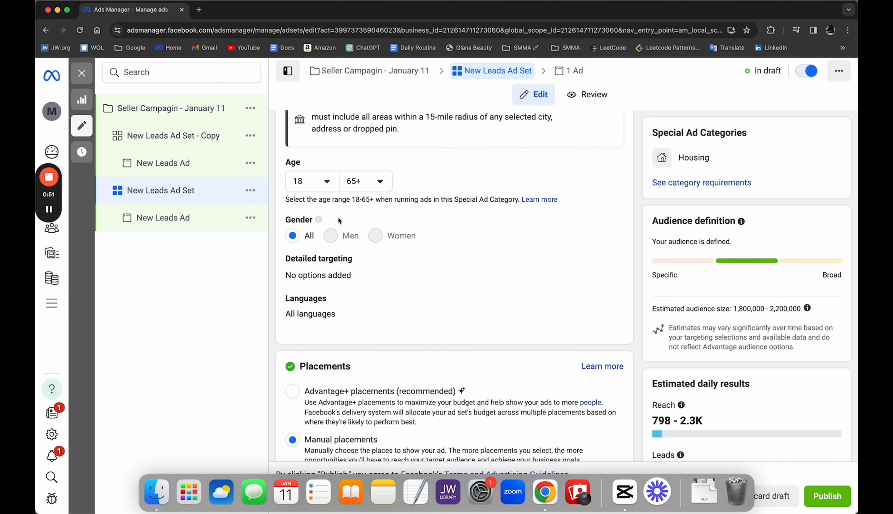
mouse_move(326, 220)
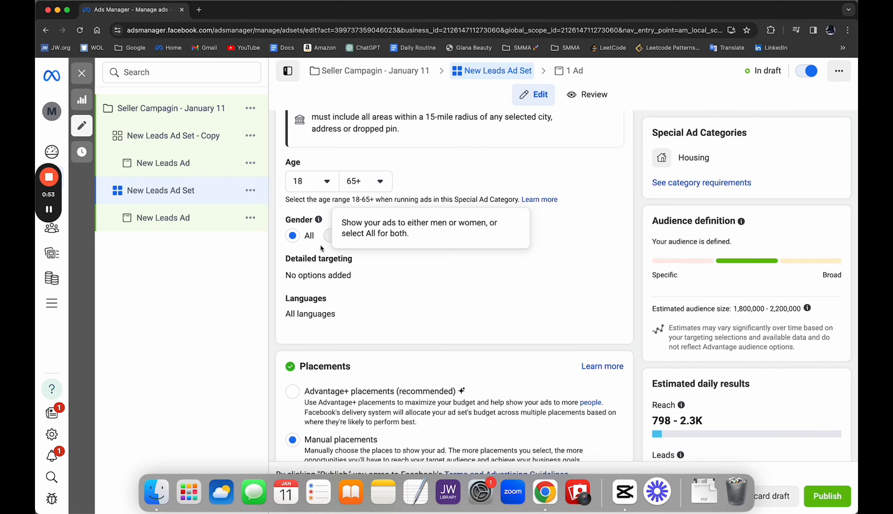
scroll(416, 240, down, 3)
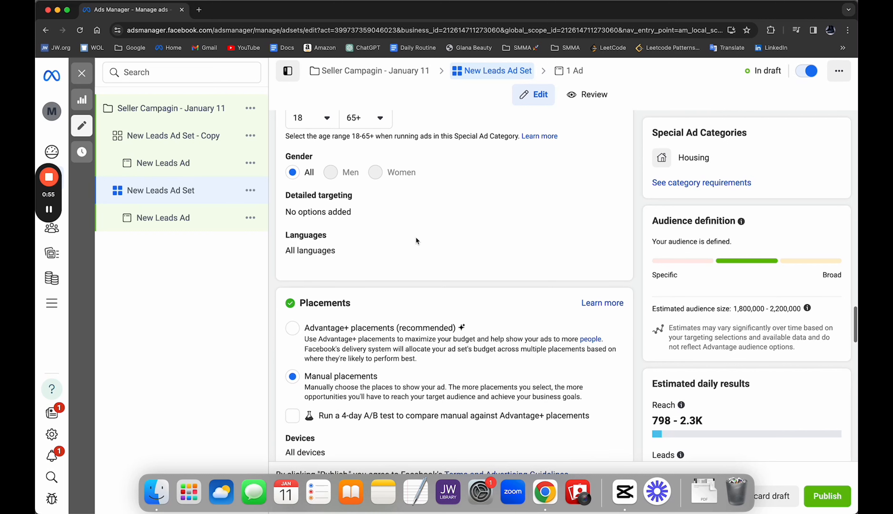
scroll(416, 240, down, 10)
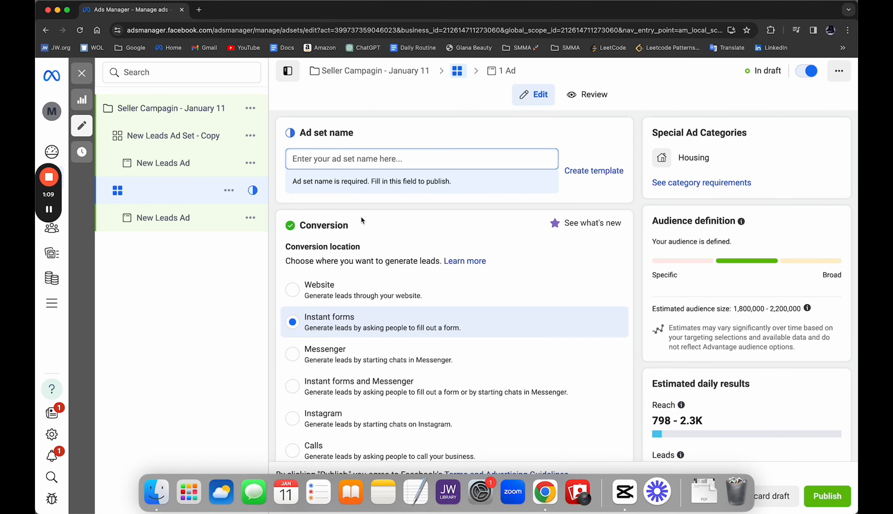
click(354, 160)
text(Ins)
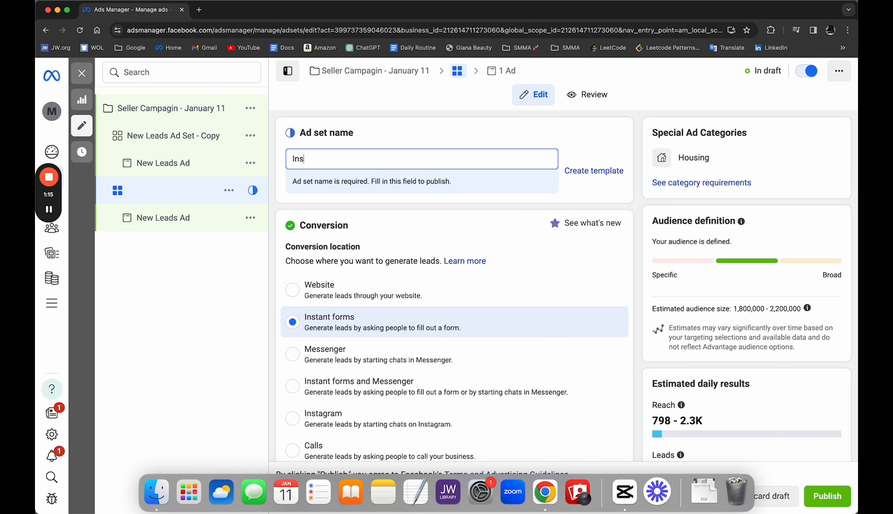
text(tant Forms)
key(shift+Left)
key(shift+Left)
key(shift+Left)
key(shift+Left)
key(shift+Left)
key(shift+Left)
key(shift+Left)
key(shift+Left)
key(shift+Left)
key(shift+Left)
key(shift+Left)
key(shift+Left)
key(shift+Left)
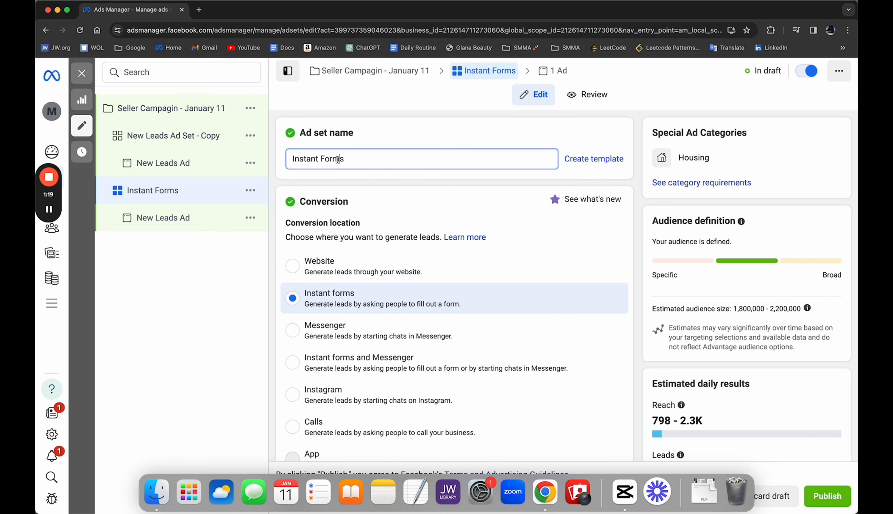
text(IF.)
key(BackSpace)
key(BackSpace)
- Name the original ad set "Lead Form | Las Vegas 15mile | MP" and check its audience and placement settings
text(Lea)
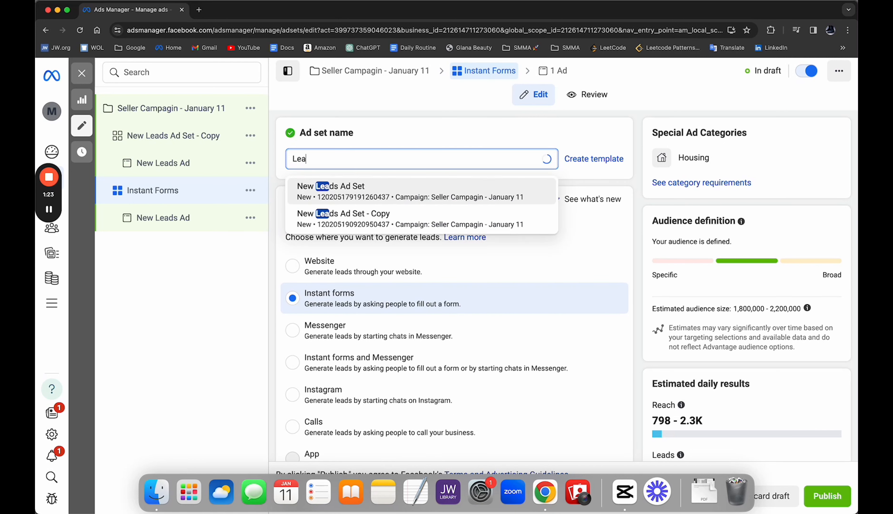
text(d Form | Las Vegas 15)
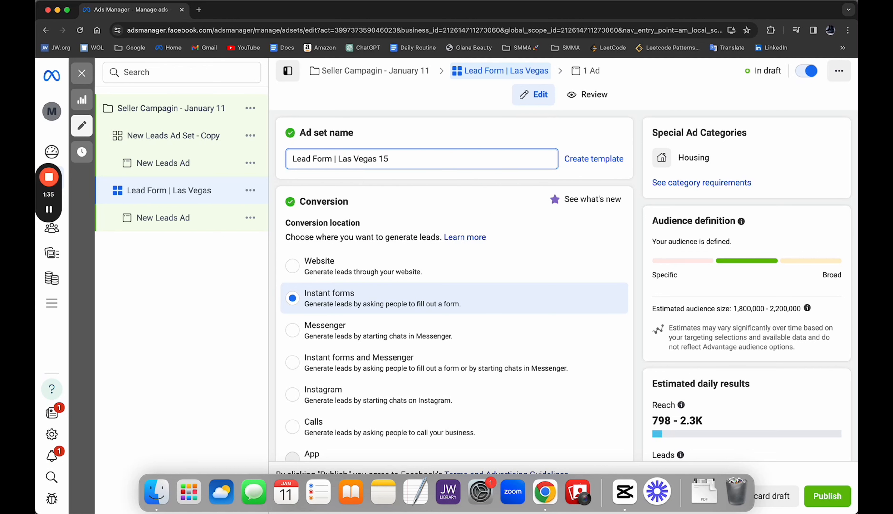
text(mile |)
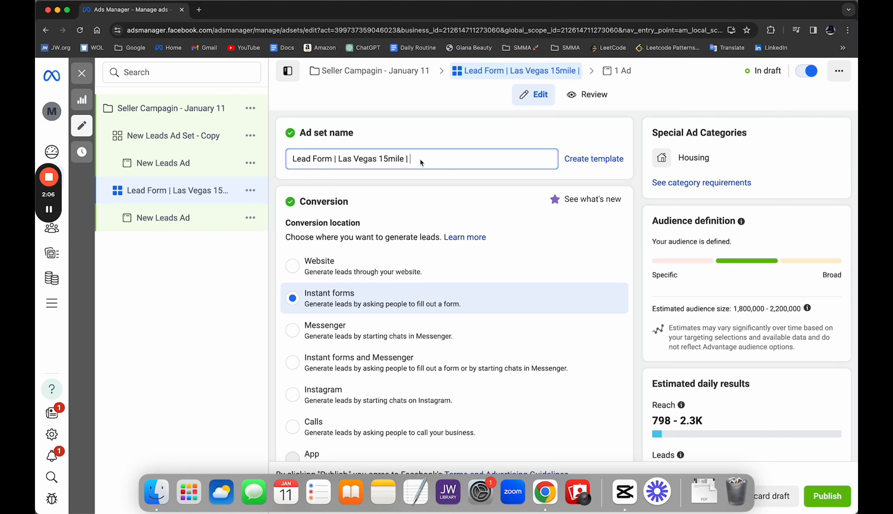
text(MP)
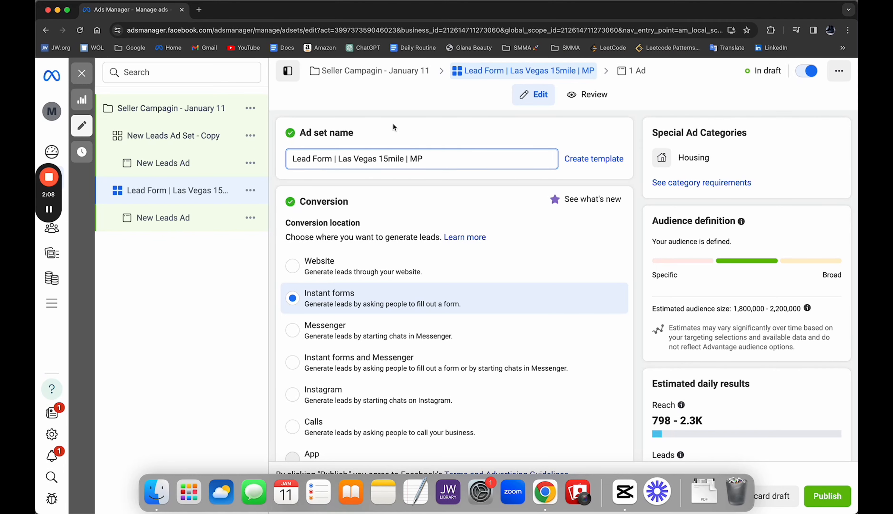
scroll(418, 159, down, 20)
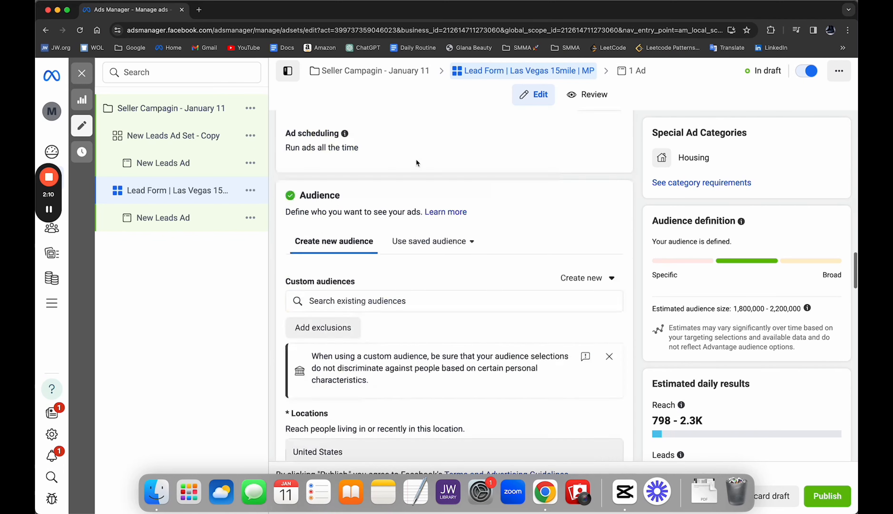
scroll(416, 158, down, 10)
scroll(415, 158, up, 20)
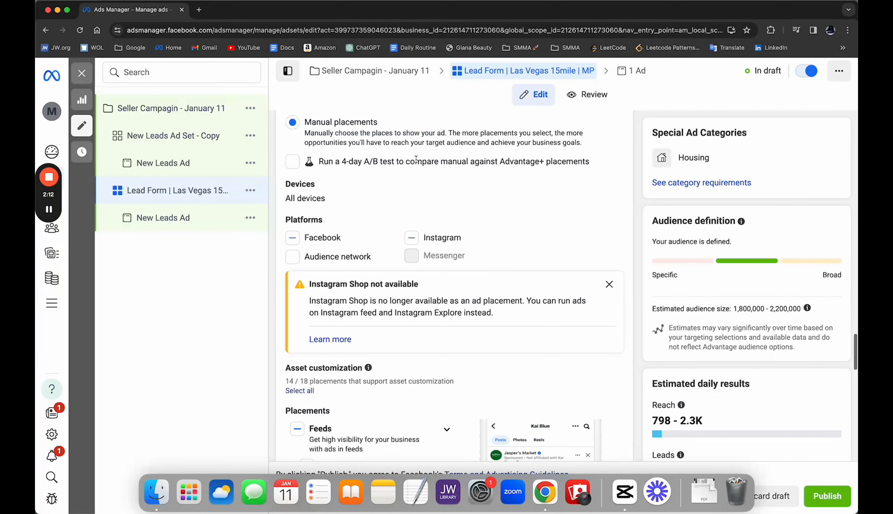
scroll(415, 158, up, 10)
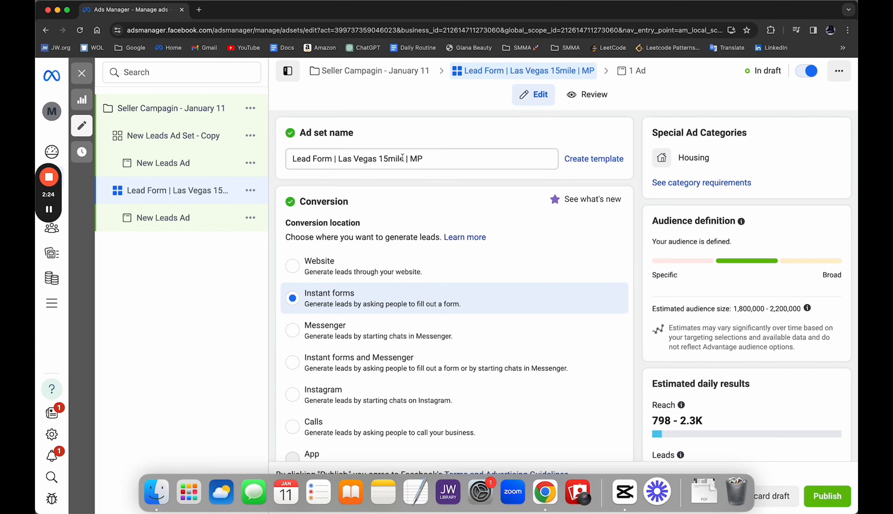
- Open the ad in the Lead Form ad set, dismiss the recommendations and rename the ad "Home Collage"
click(163, 226)
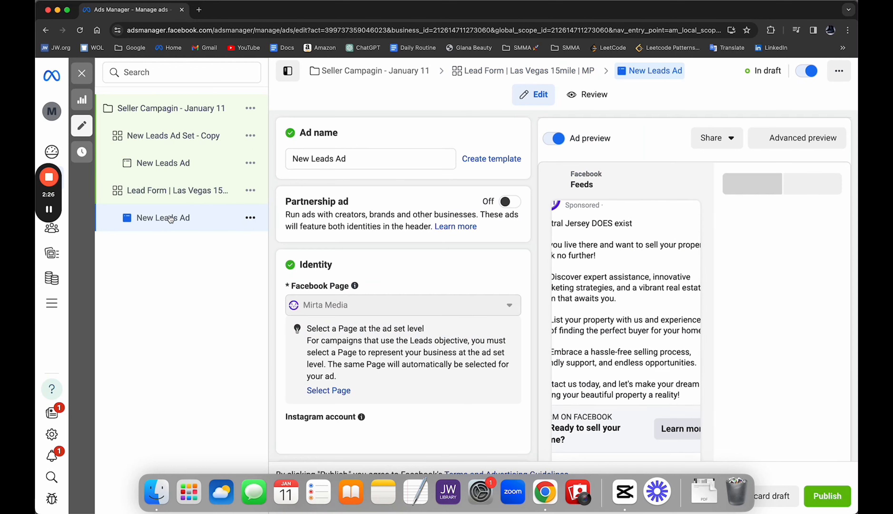
scroll(354, 172, down, 4)
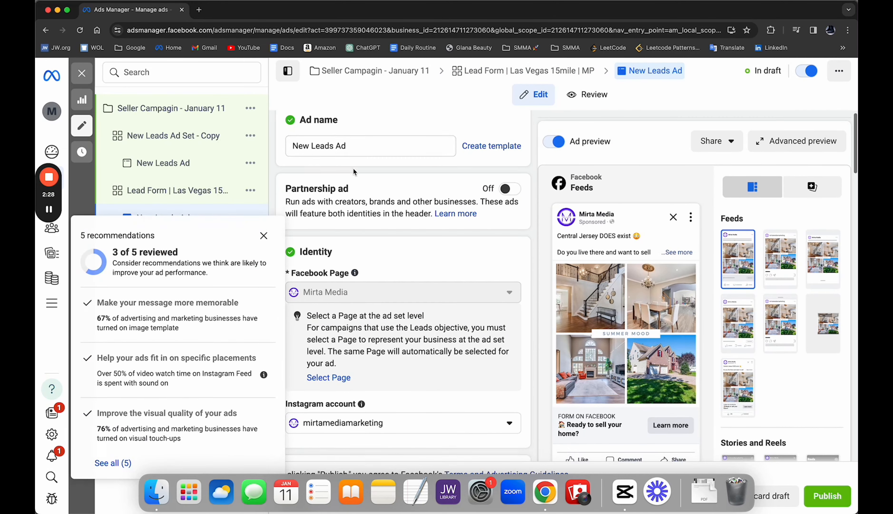
click(264, 235)
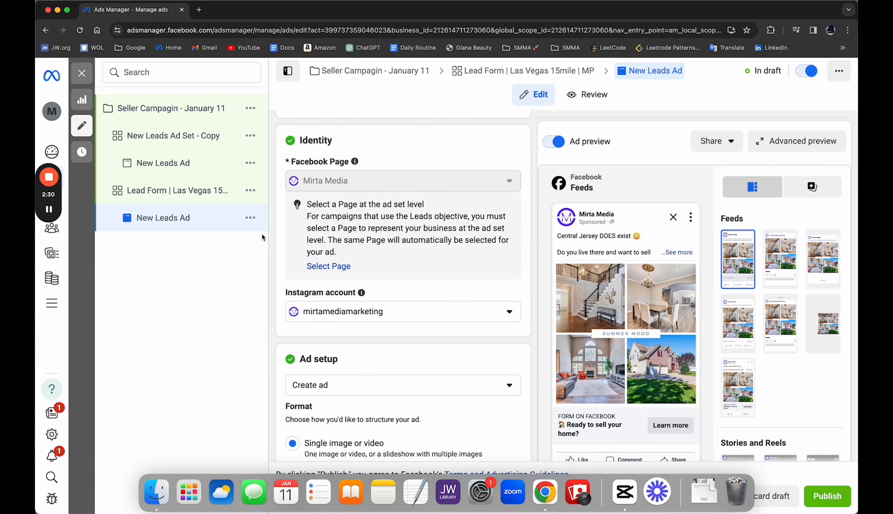
scroll(355, 214, up, 4)
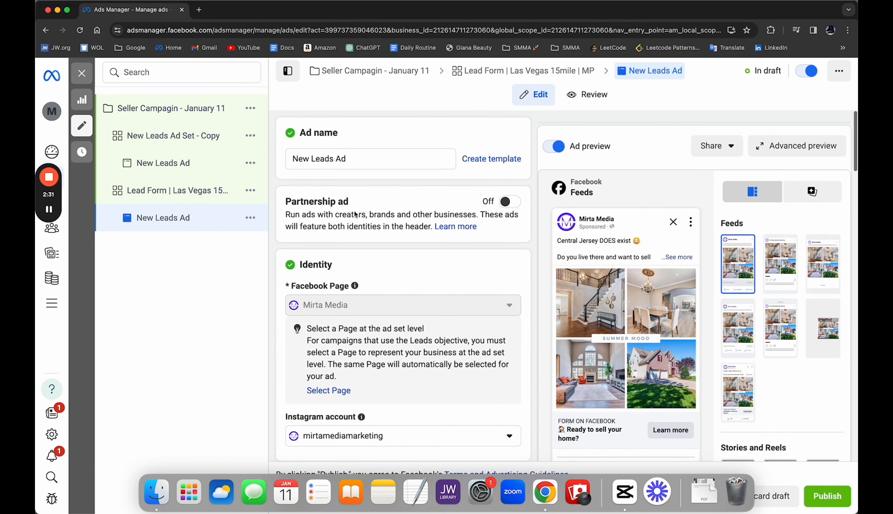
triple_click(345, 154)
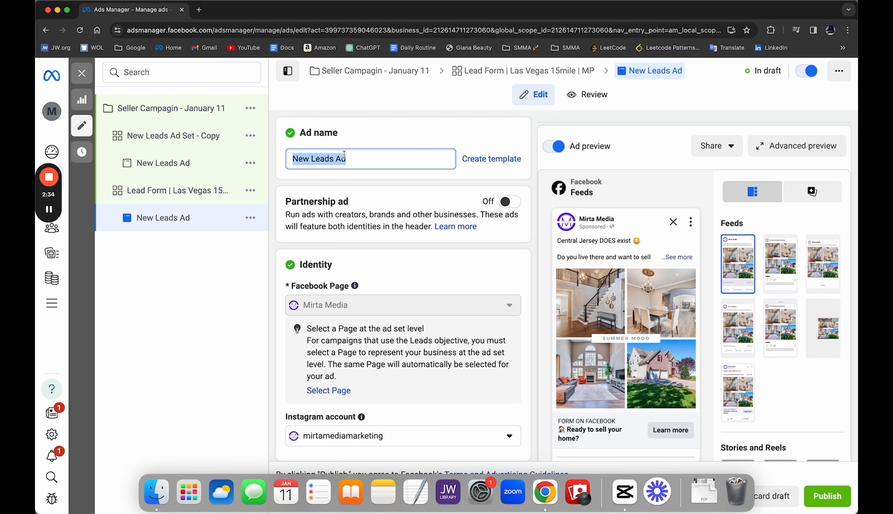
text(Home Collage)
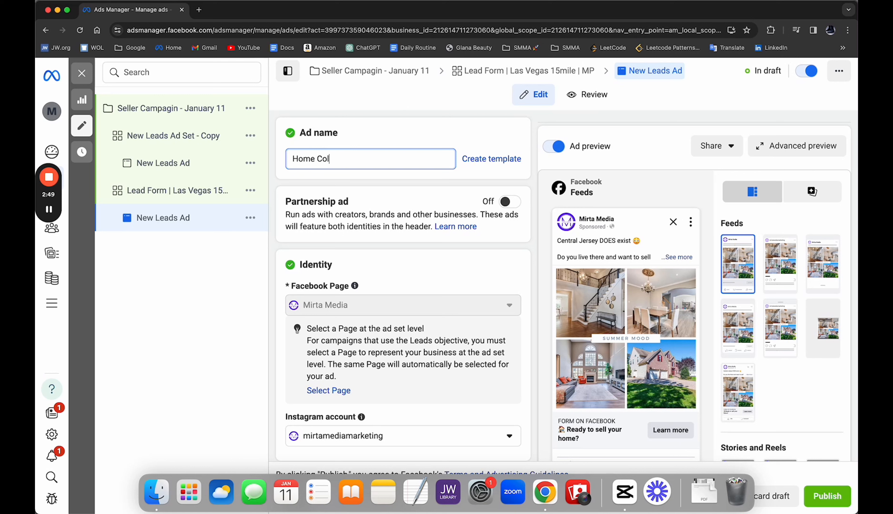
- Rename the ad in the Lead Form ad set "Collage #1 | Pmt #1 | HD #1"
triple_click(315, 159)
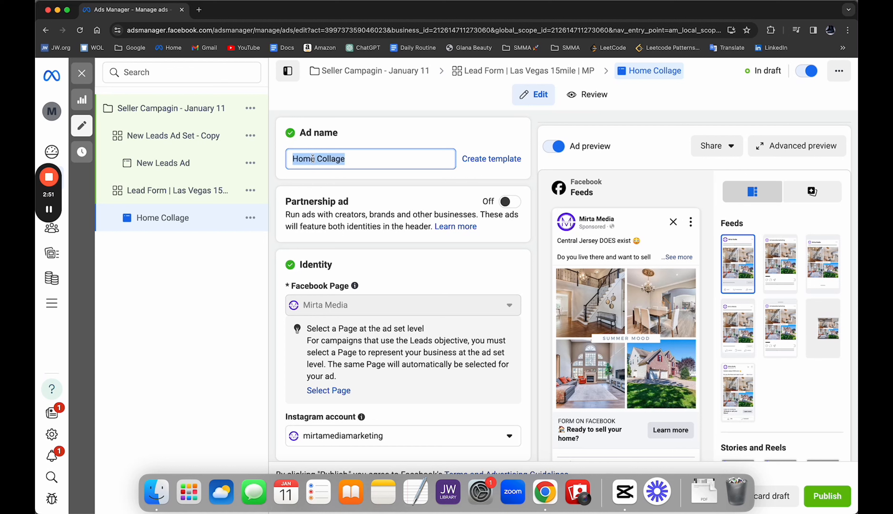
text(Collage)
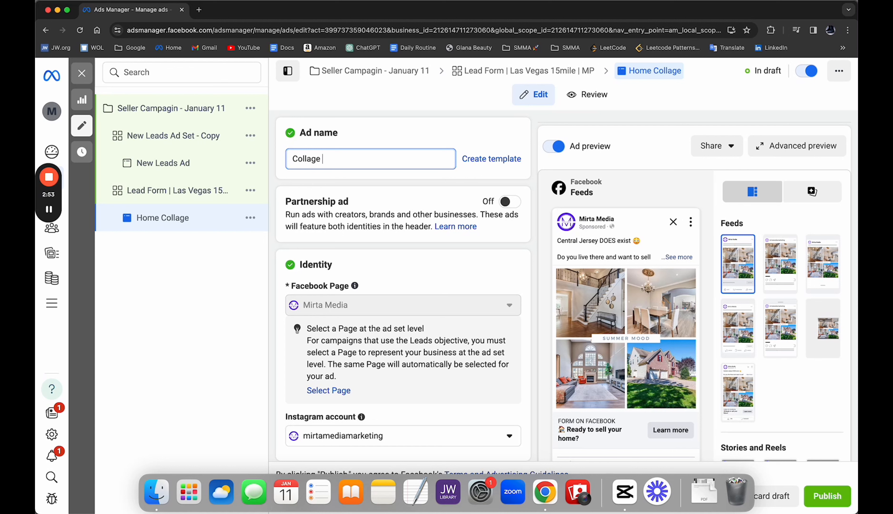
text( #1 | P)
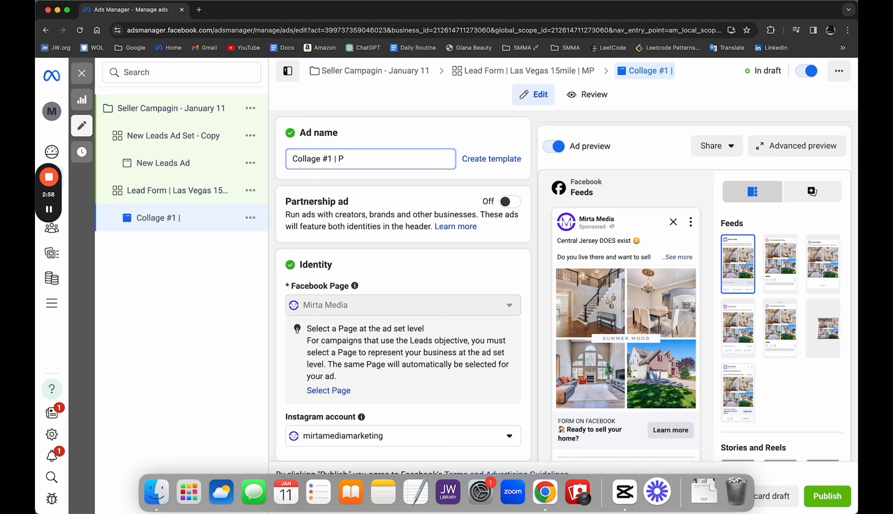
text(mt #)
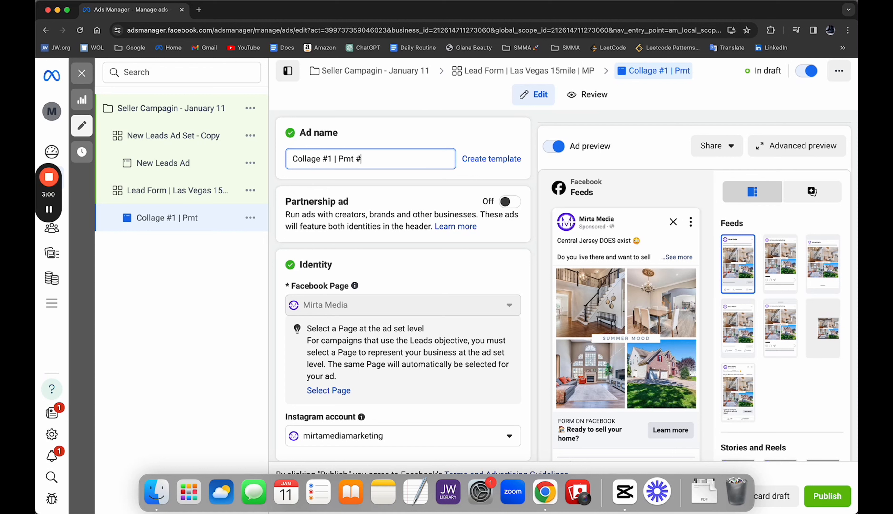
text(1 | HD #1)
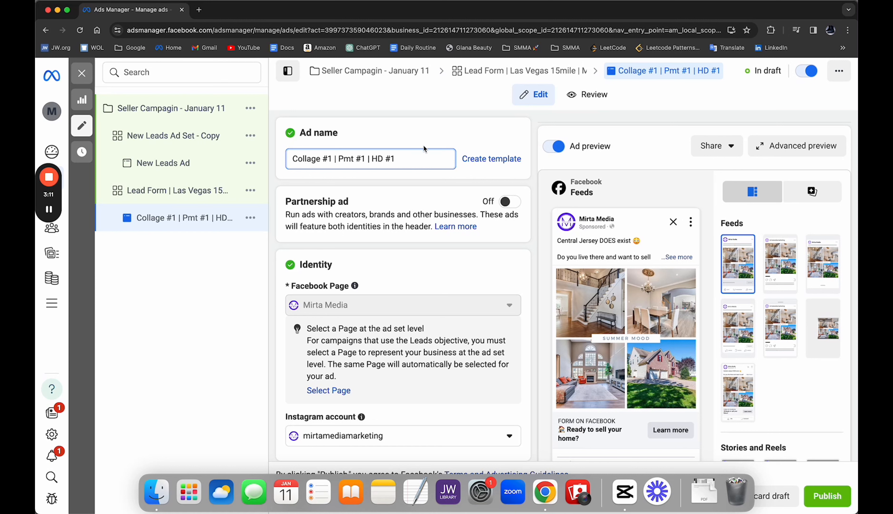
- Change the collage number in the ad name to #2 and set it back to #1
double_click(304, 158)
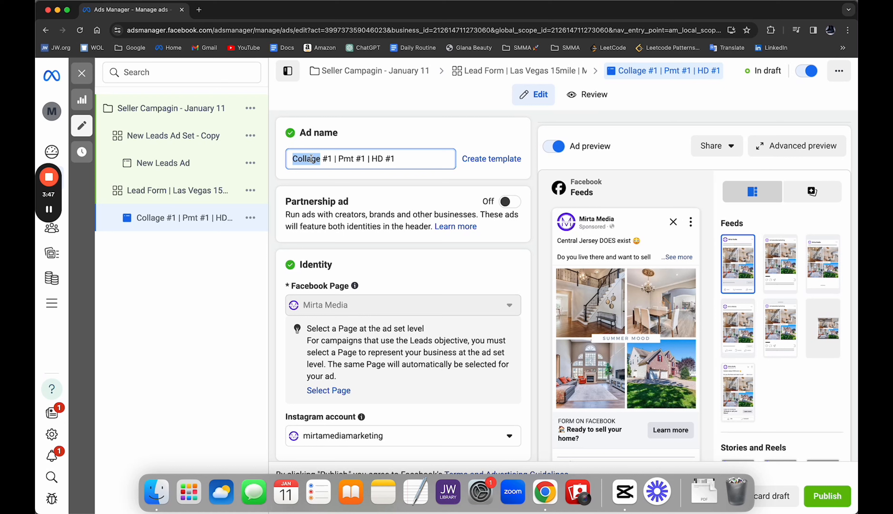
click(311, 158)
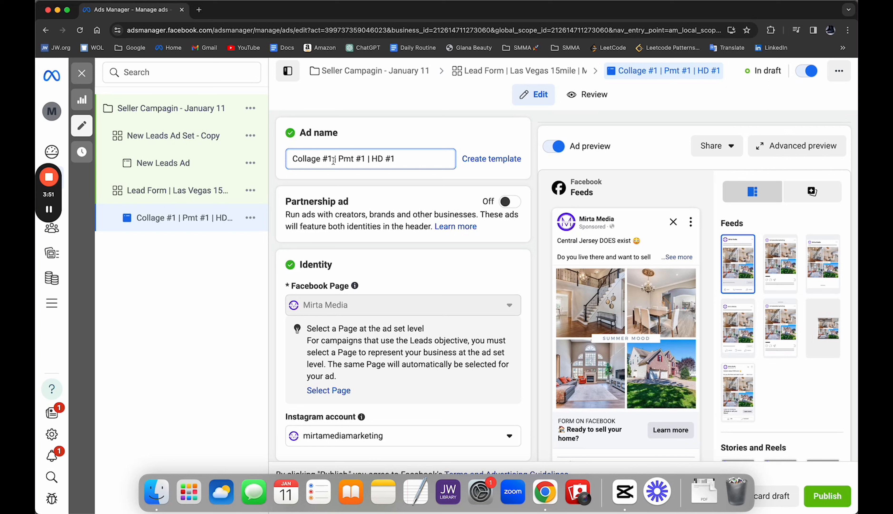
click(333, 158)
key(BackSpace)
text(2)
key(BackSpace)
text(1)
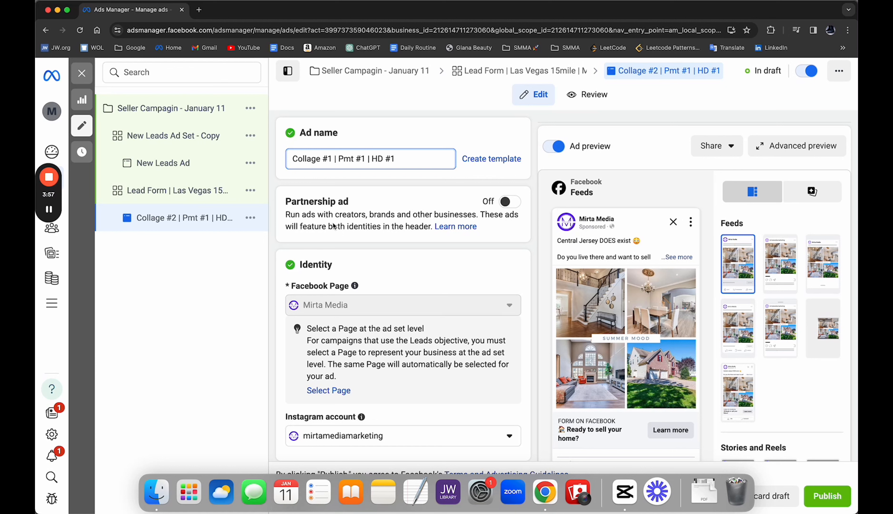